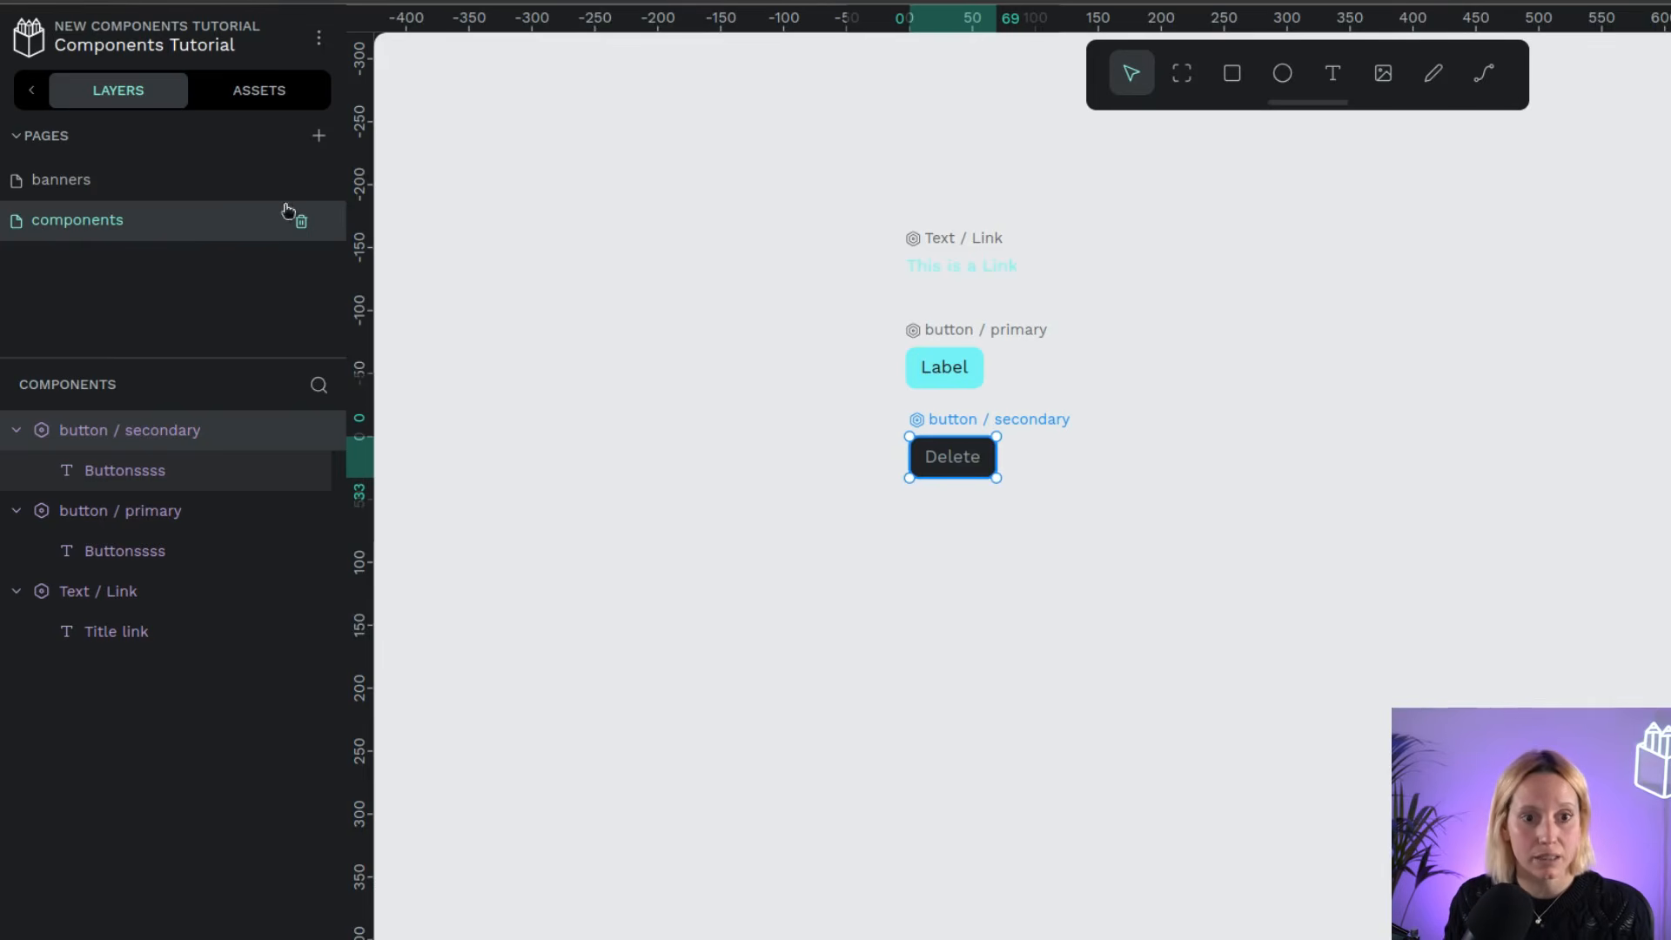
Check the local library's components in the assets and open the banners page
left_click(266, 91)
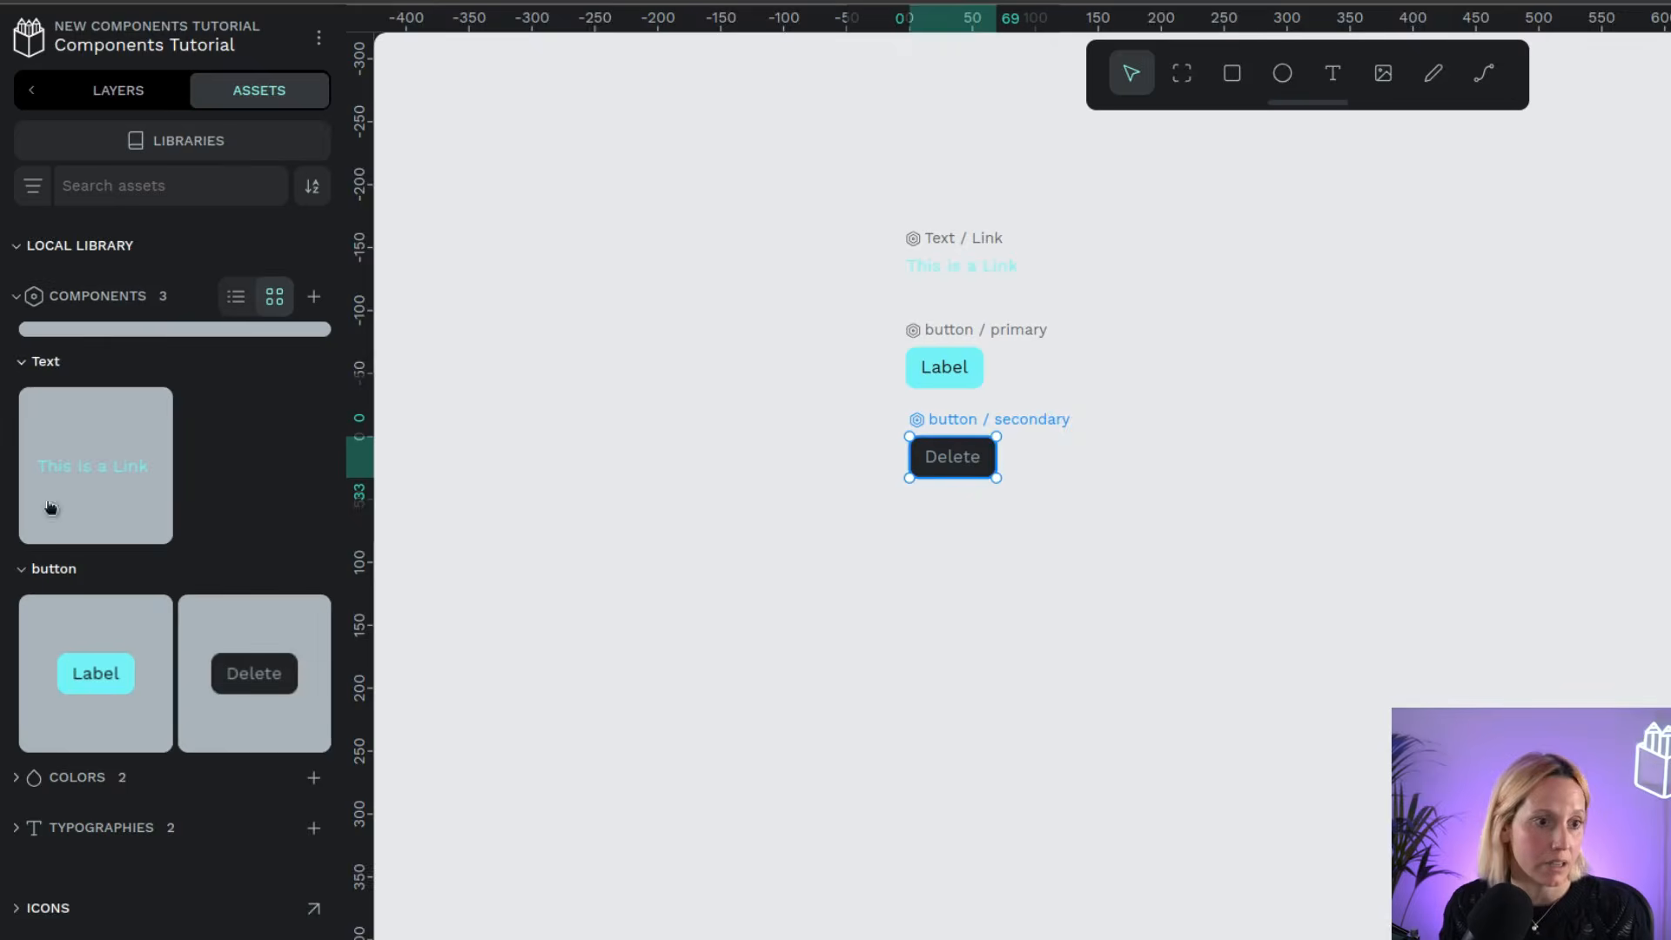
left_click(111, 88)
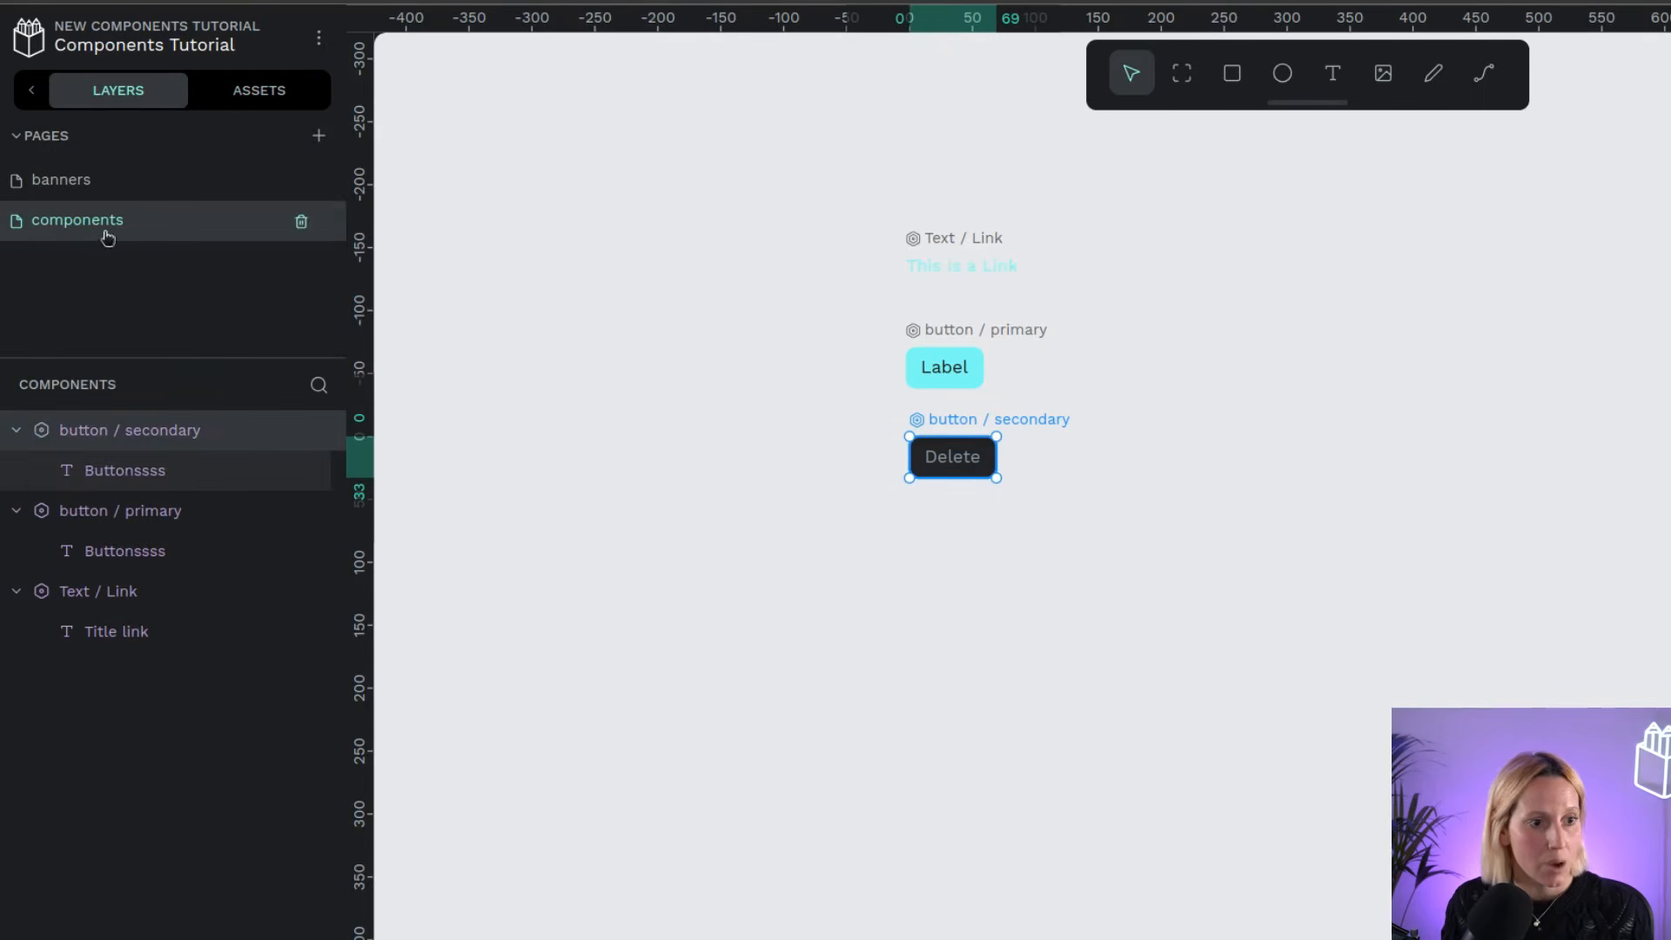
left_click(97, 180)
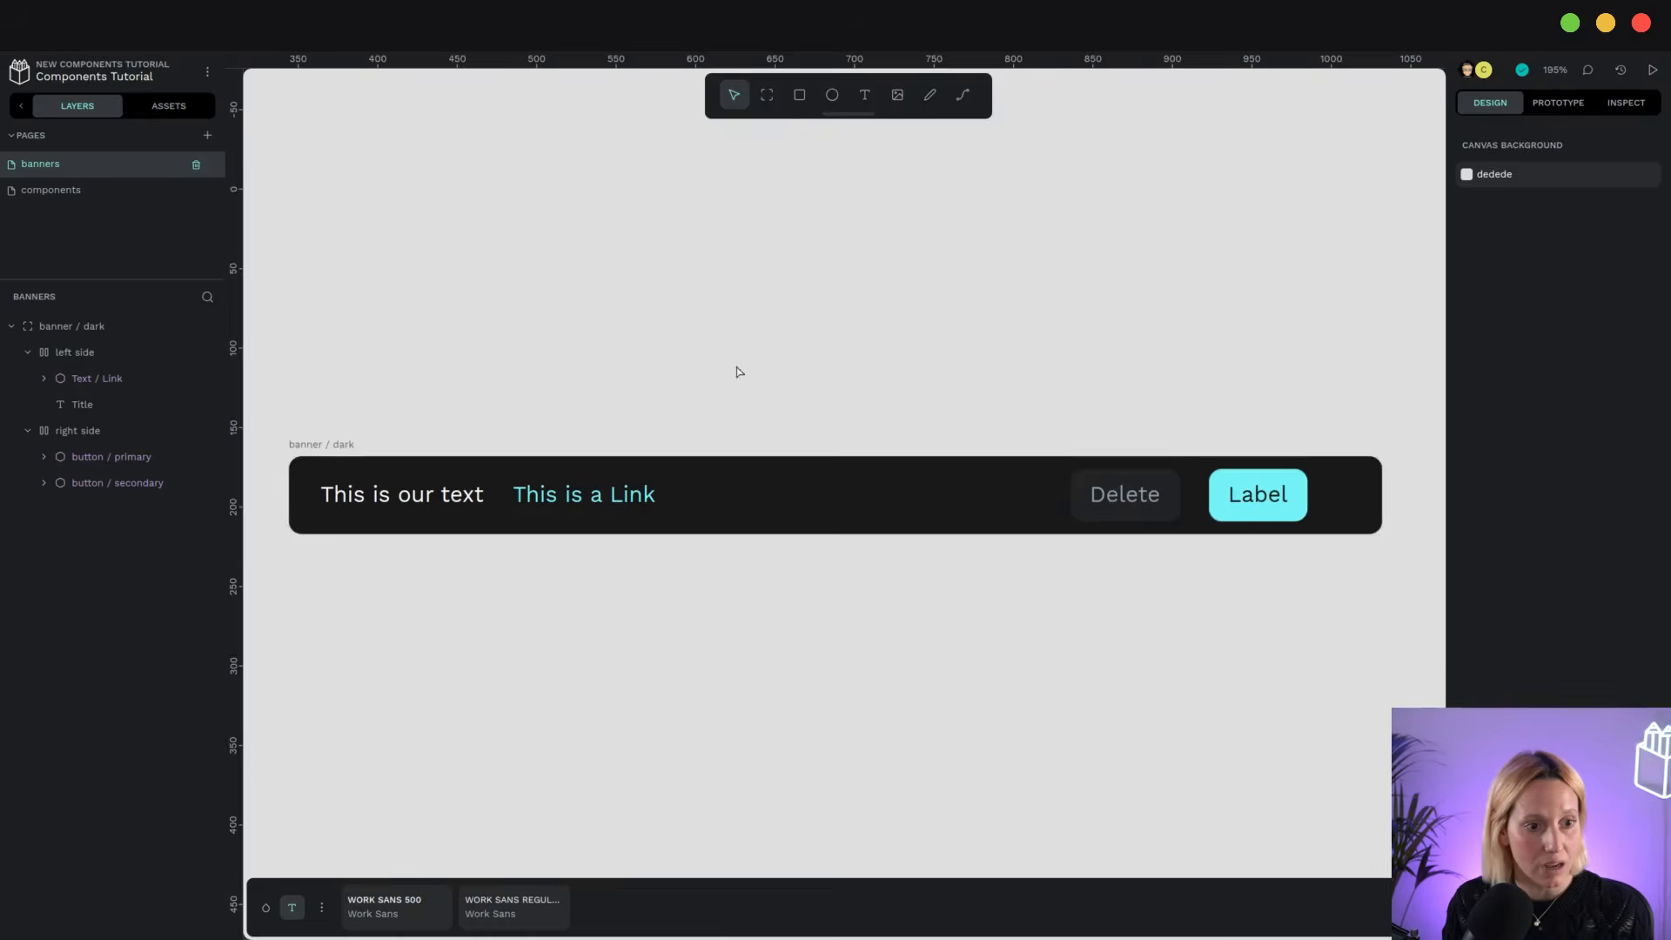
Turn the banner / dark board into a component and select it
left_click(336, 446)
scroll(336, 450, "down", 3)
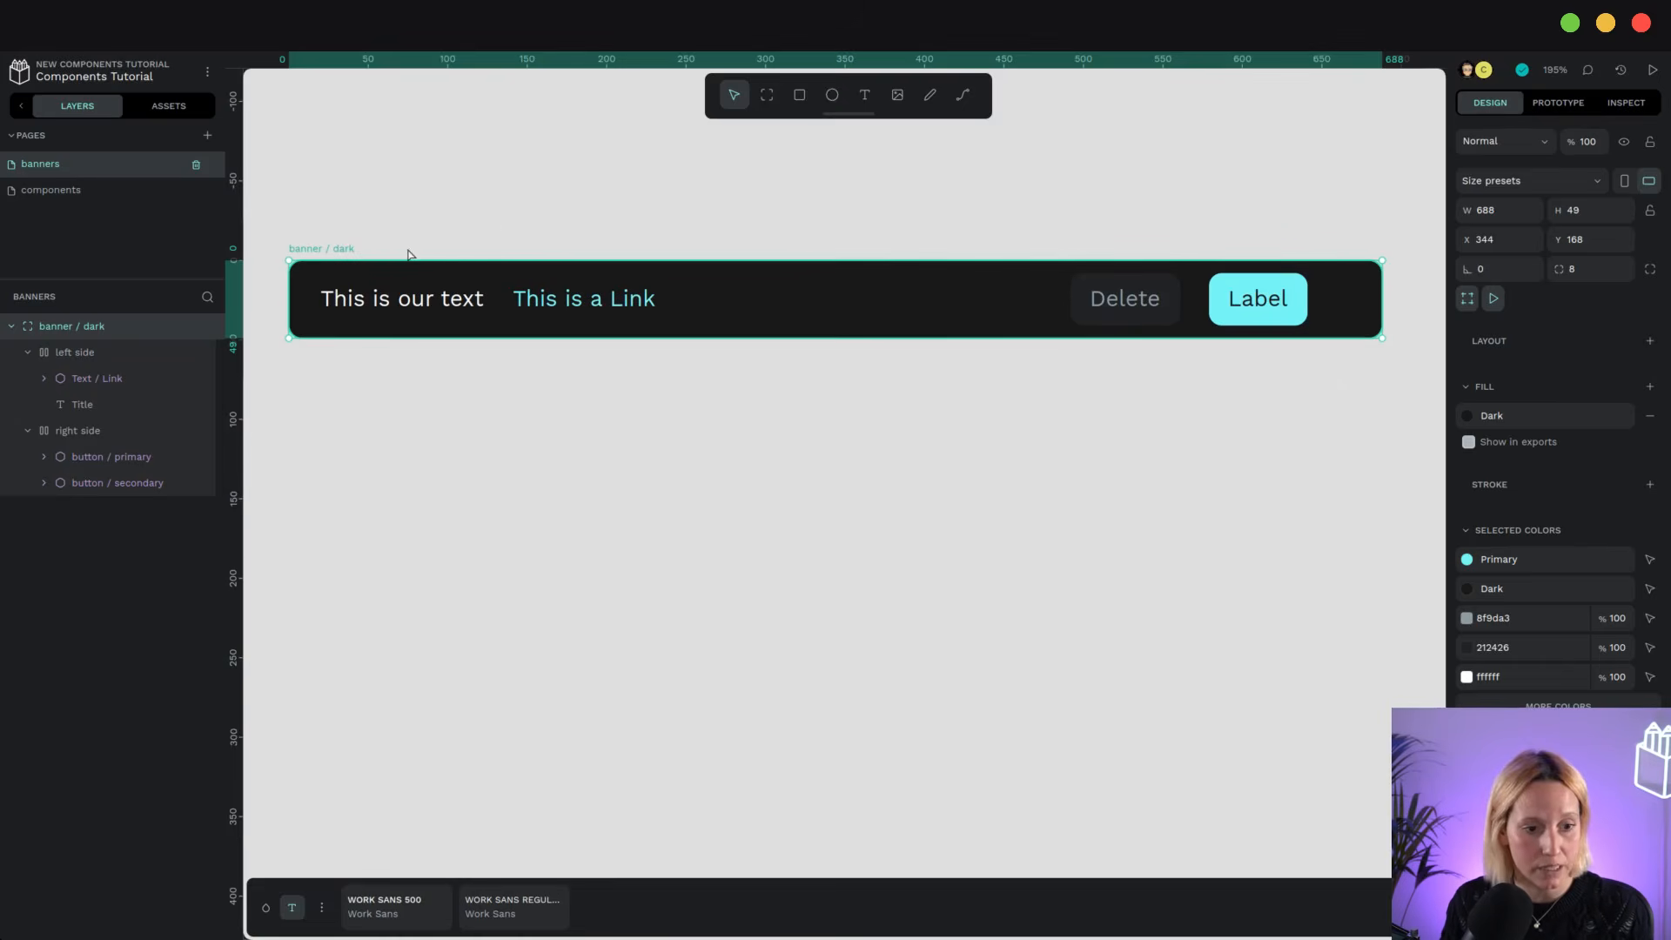
right_click(329, 252)
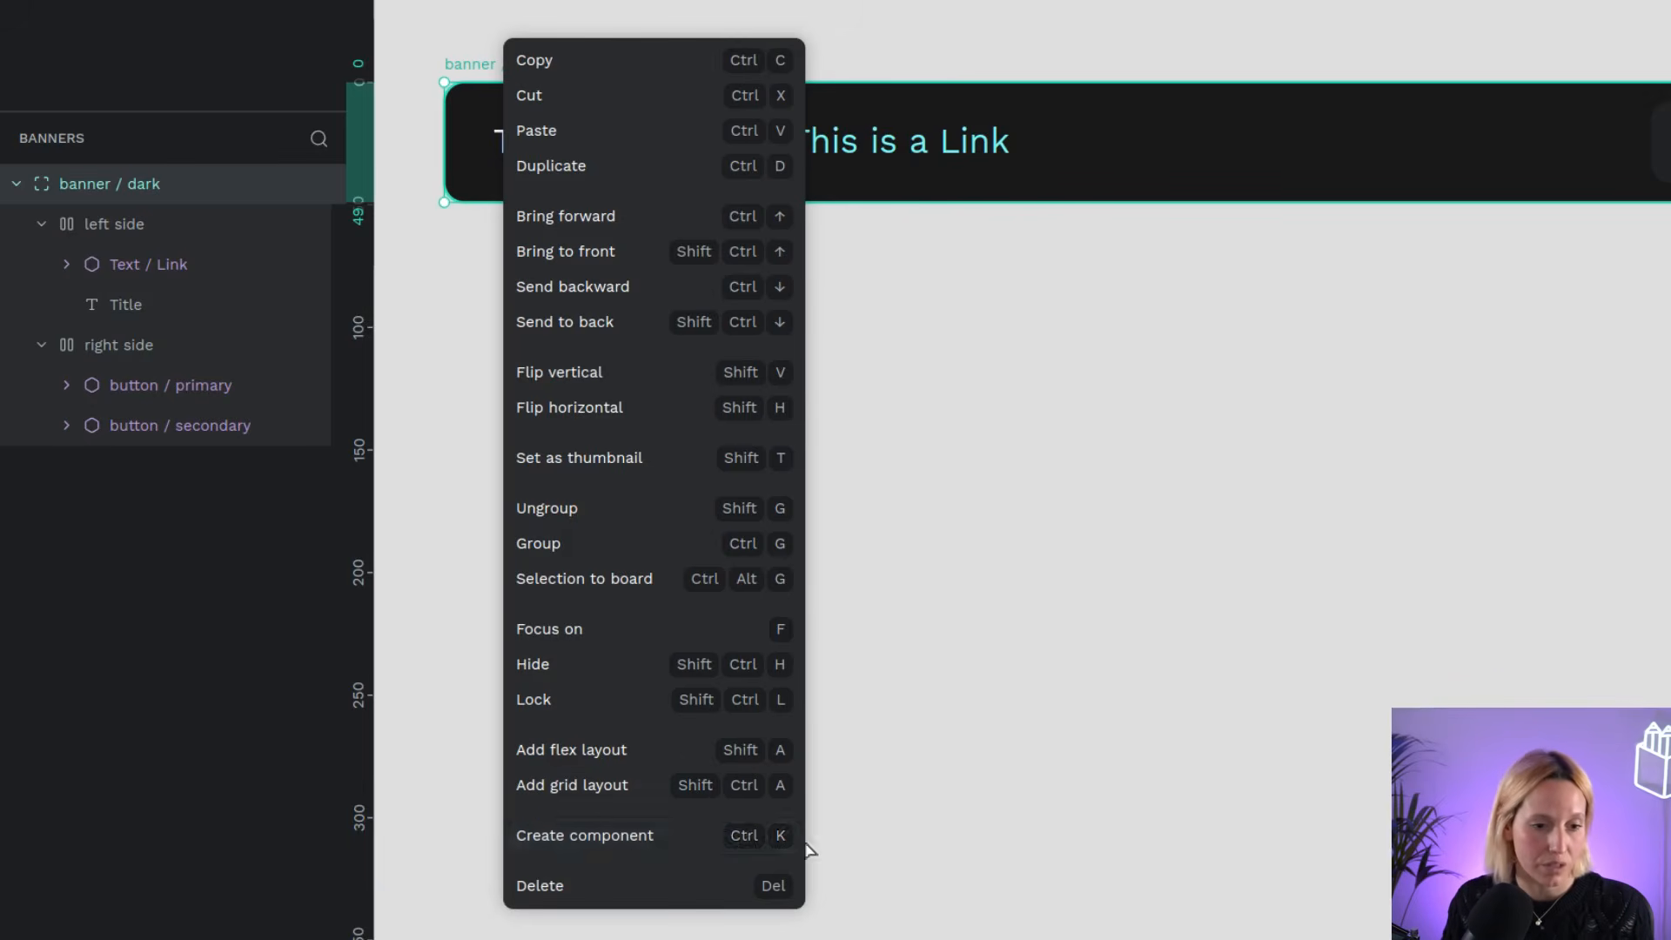
left_click(583, 836)
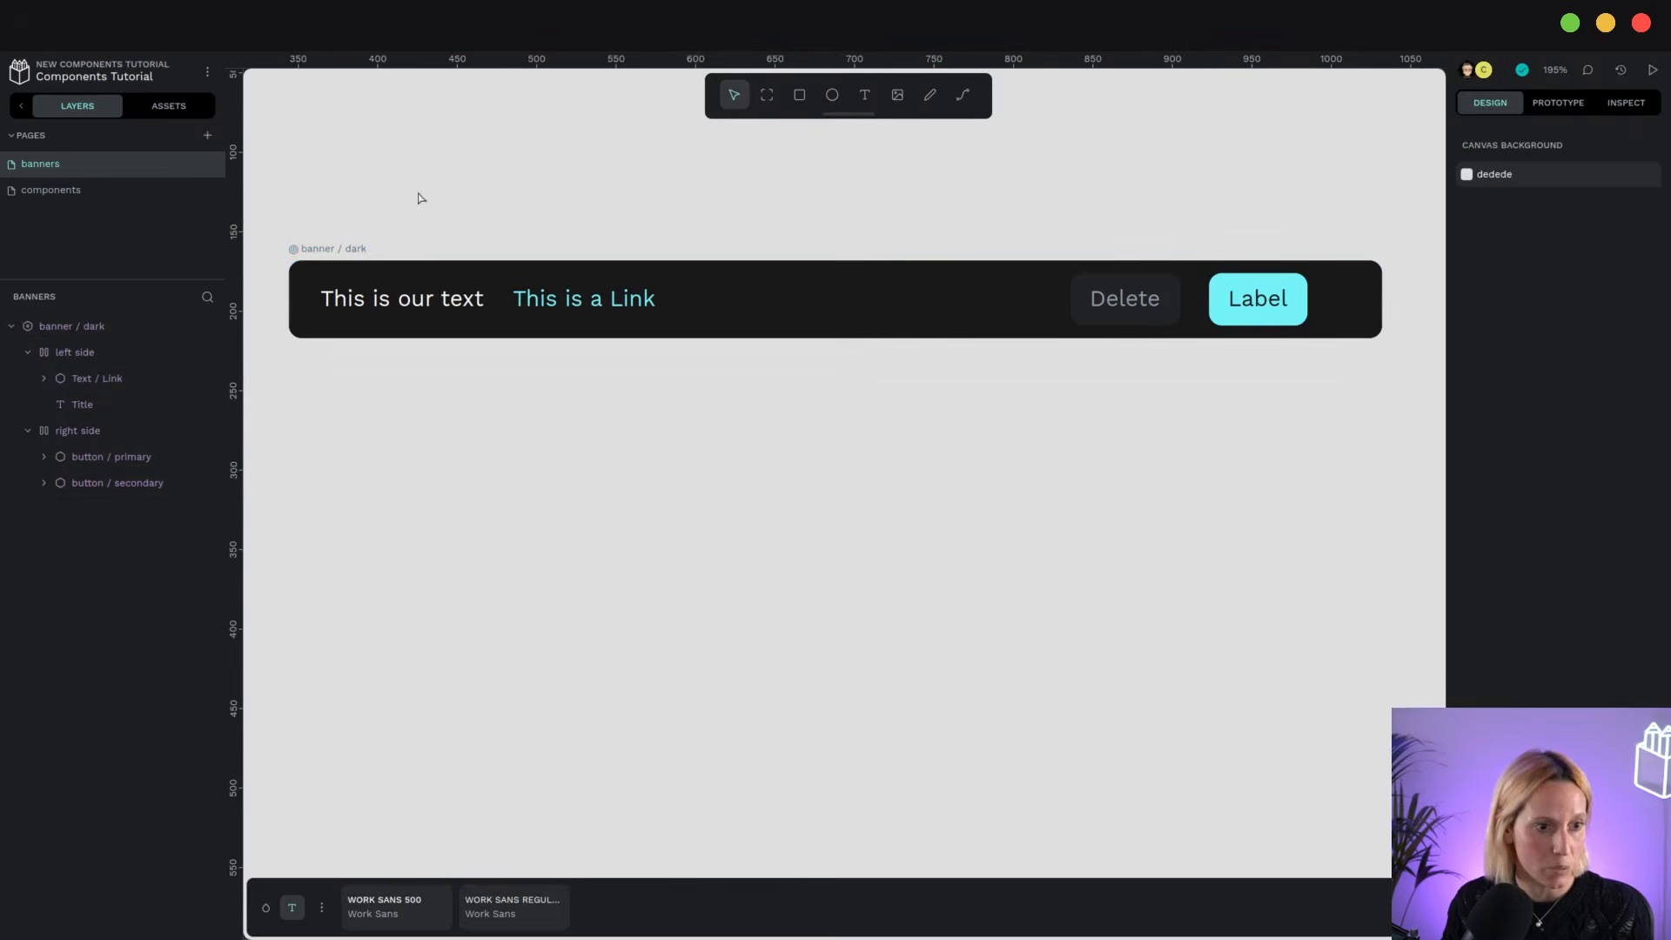
left_click(626, 261)
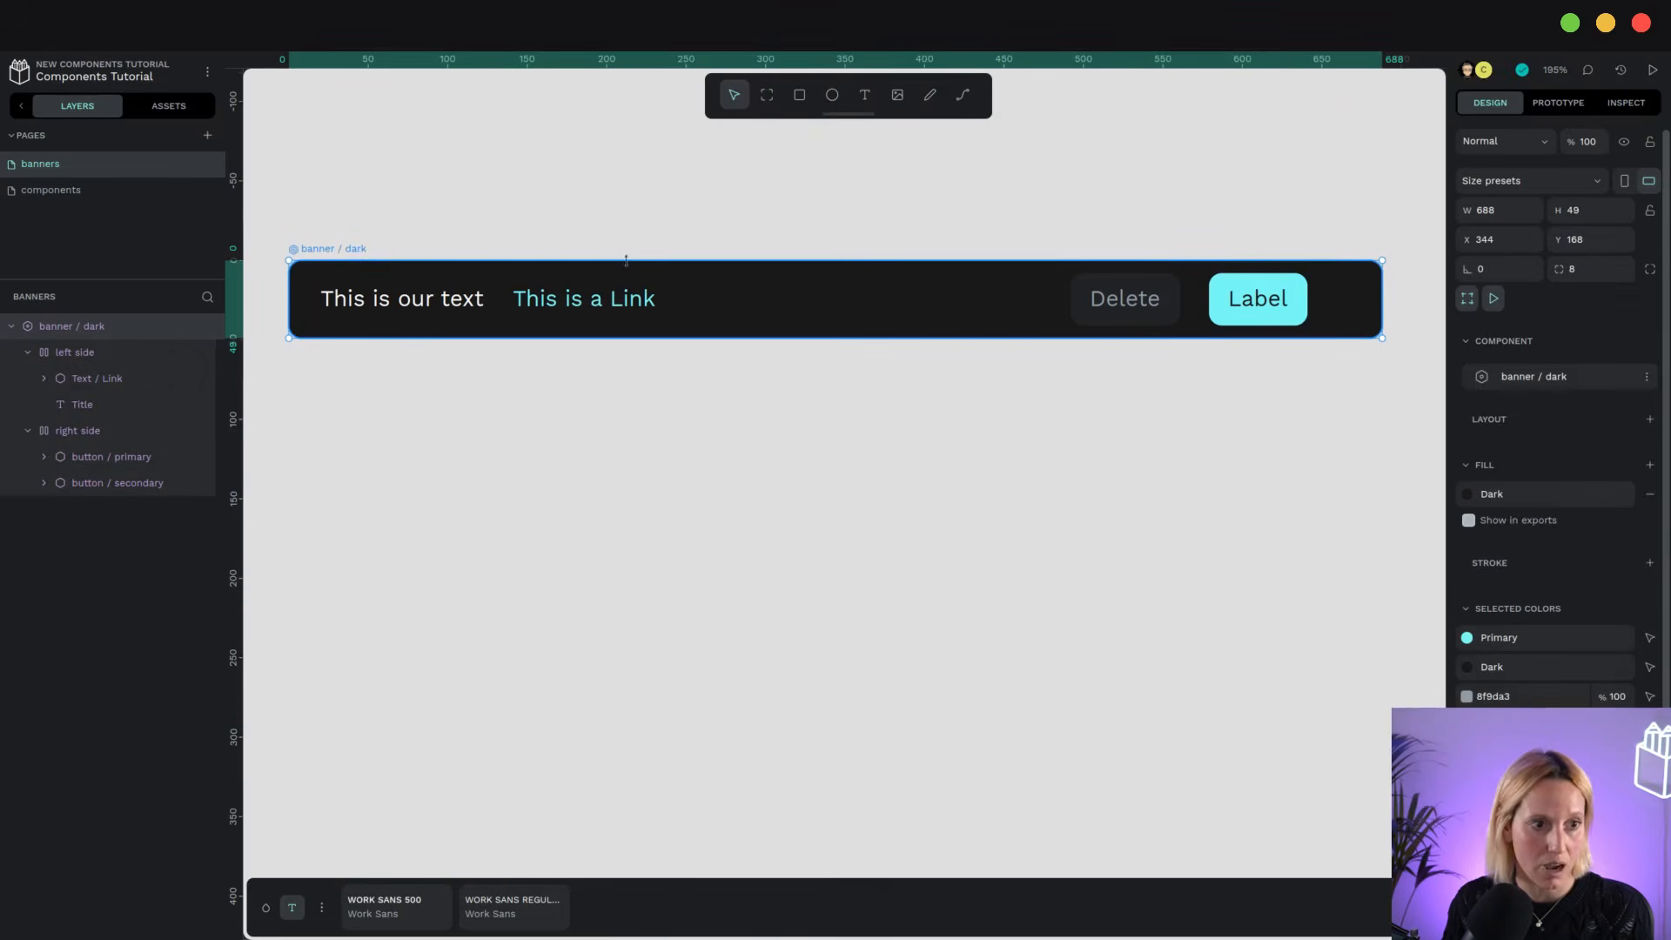
View the banner group among the local library's components and return to the layers
left_click(170, 108)
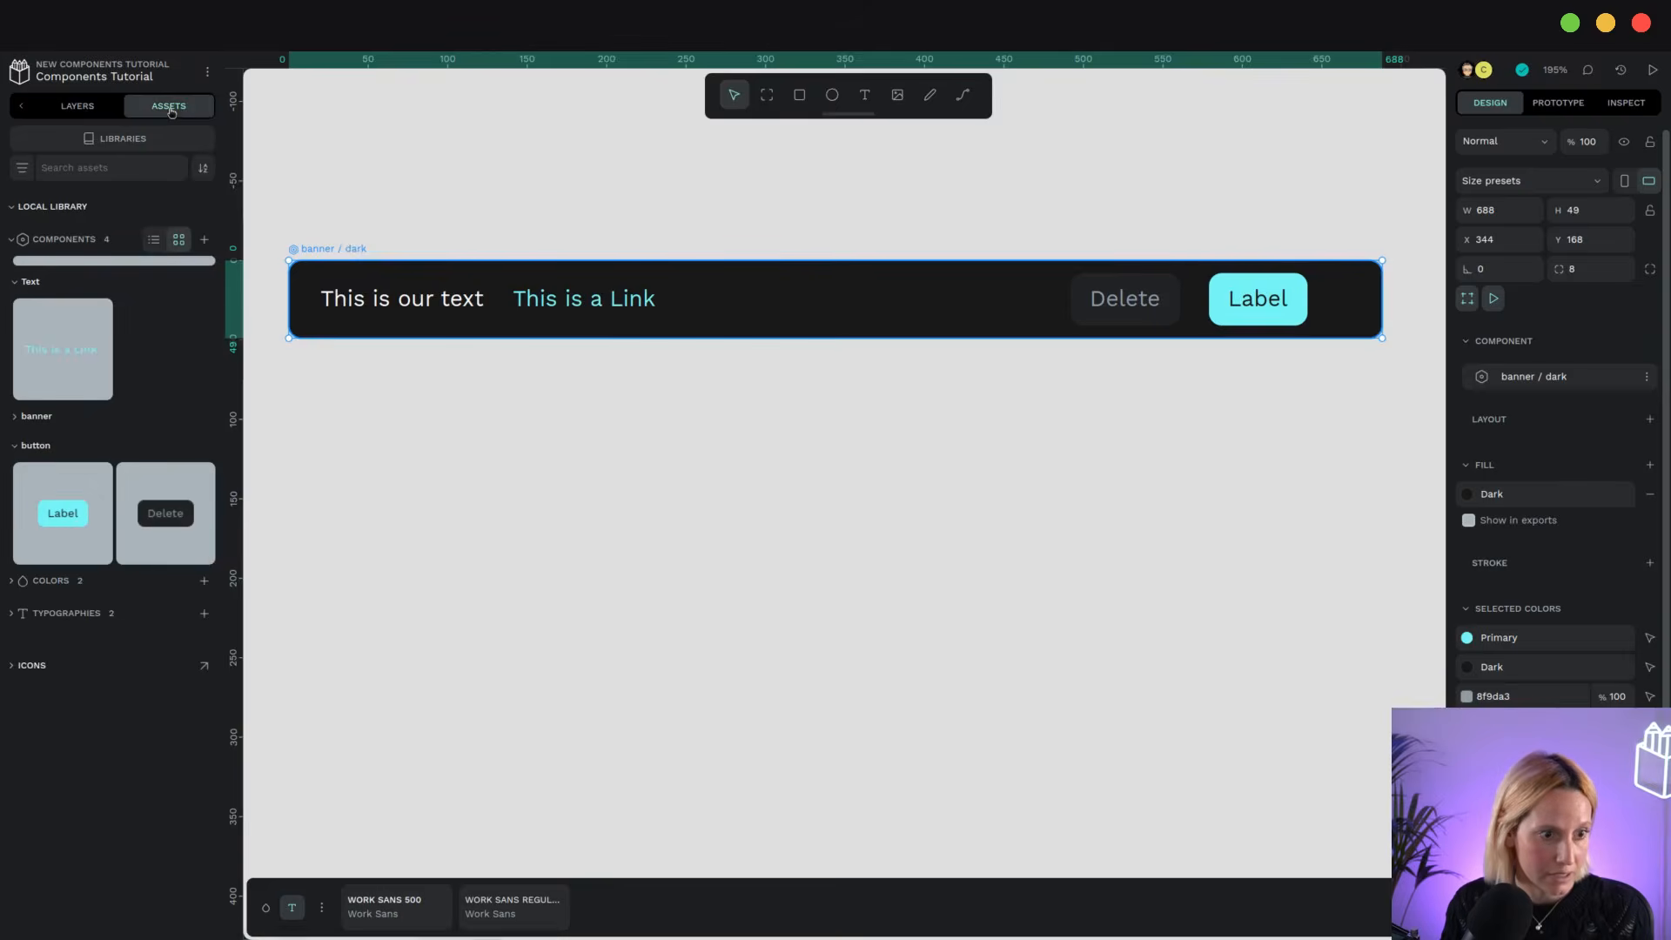
left_click(15, 420)
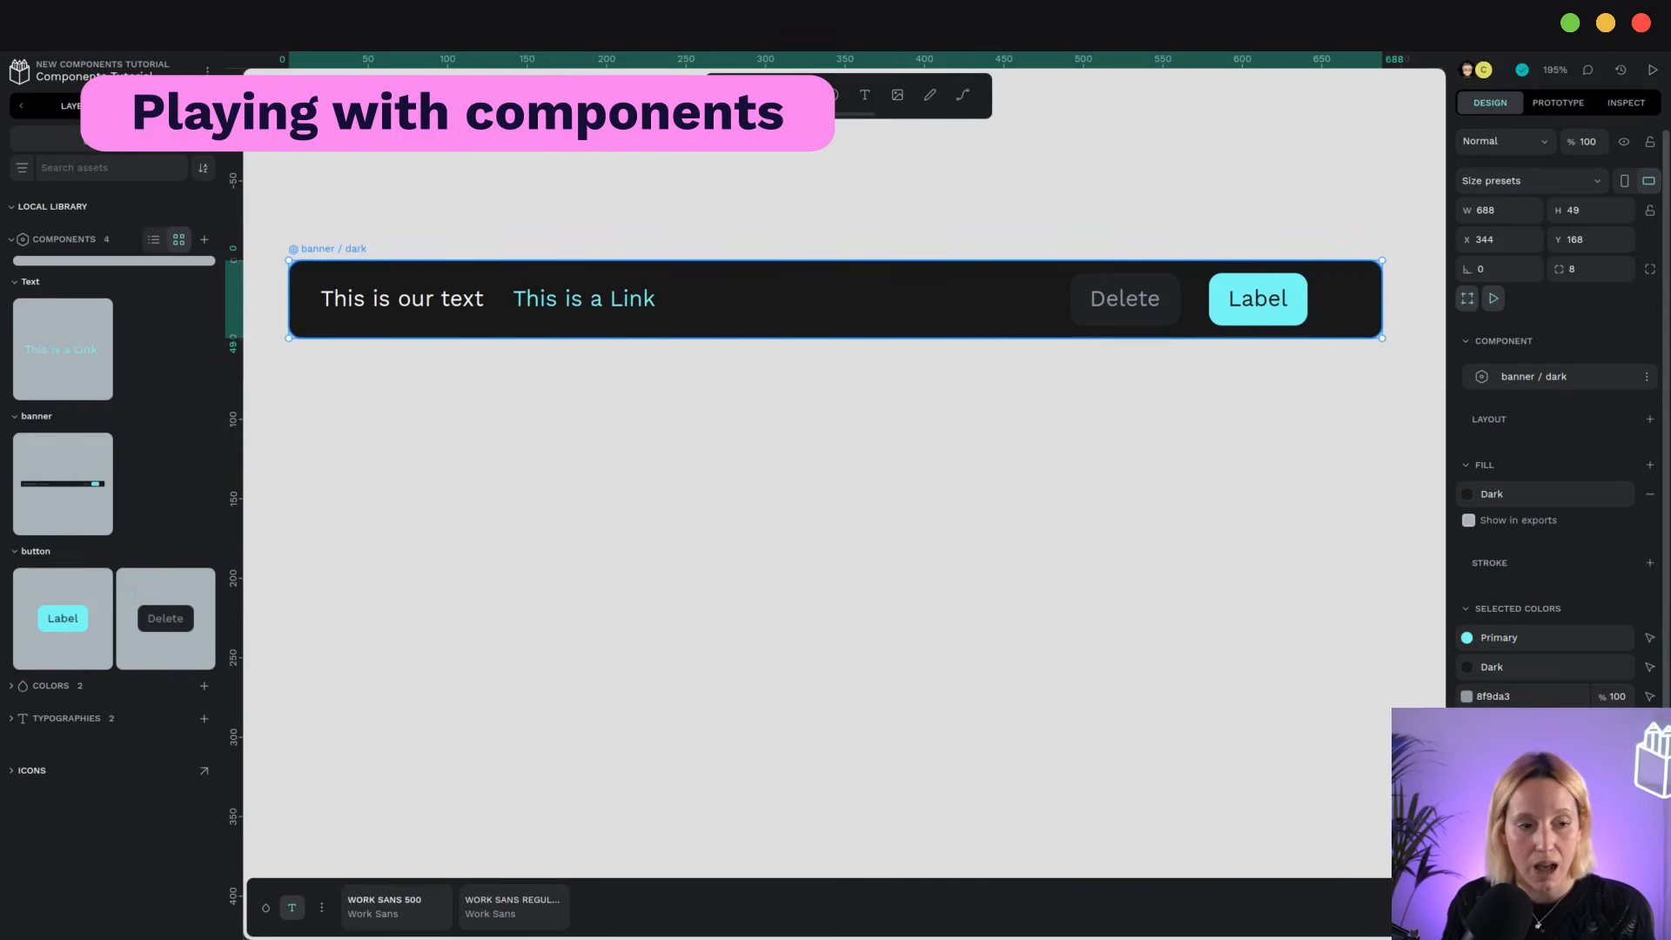
key("alt+l")
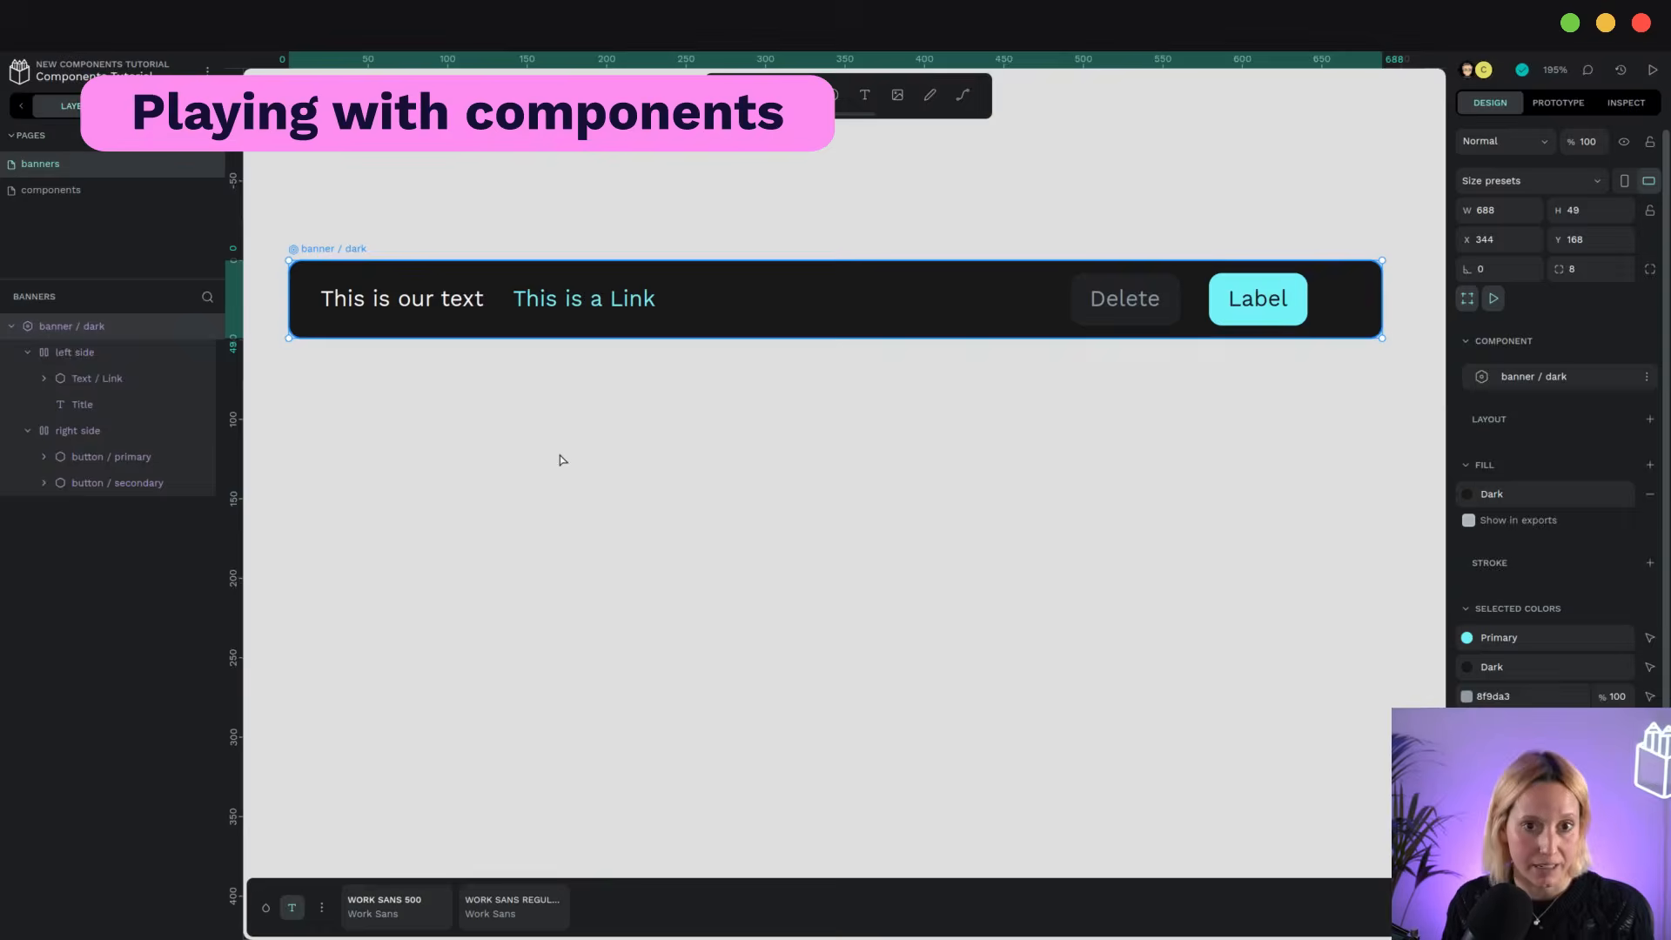
Duplicate the banner / dark component and move the main component above its copy, to about Y 95
right_click(335, 252)
left_click(415, 319)
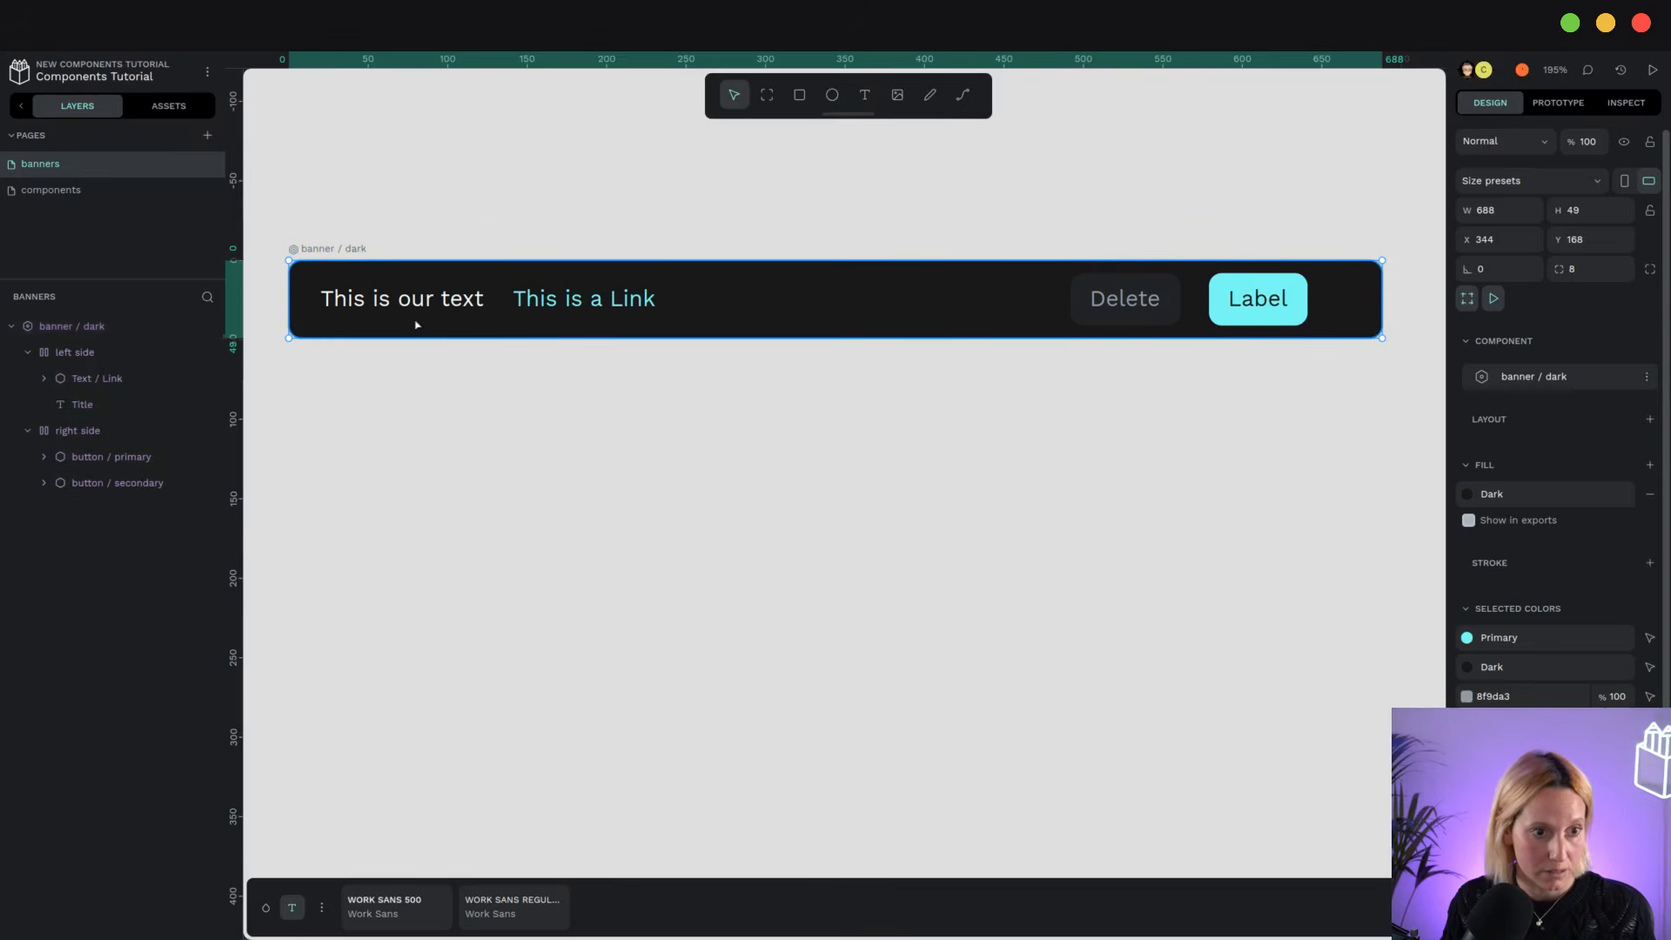
left_click_drag(349, 254, 349, 138)
Place another banner / dark instance from the local library below the existing banners, at about X 344, Y 253
left_click(169, 105)
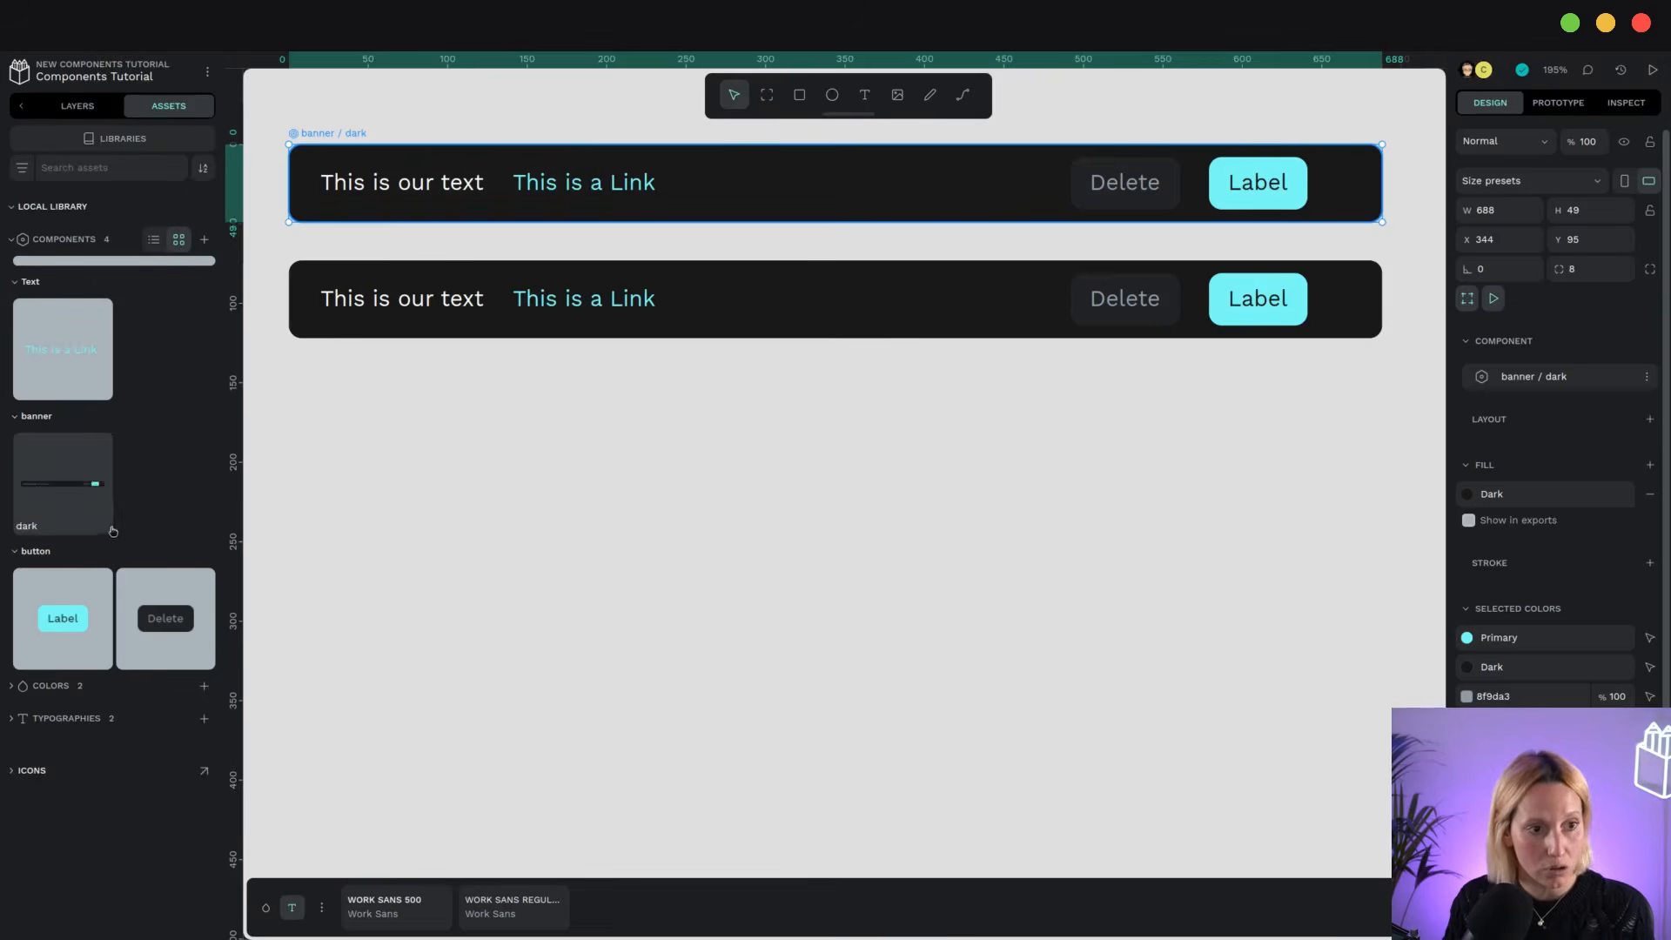
left_click_drag(65, 470, 374, 428)
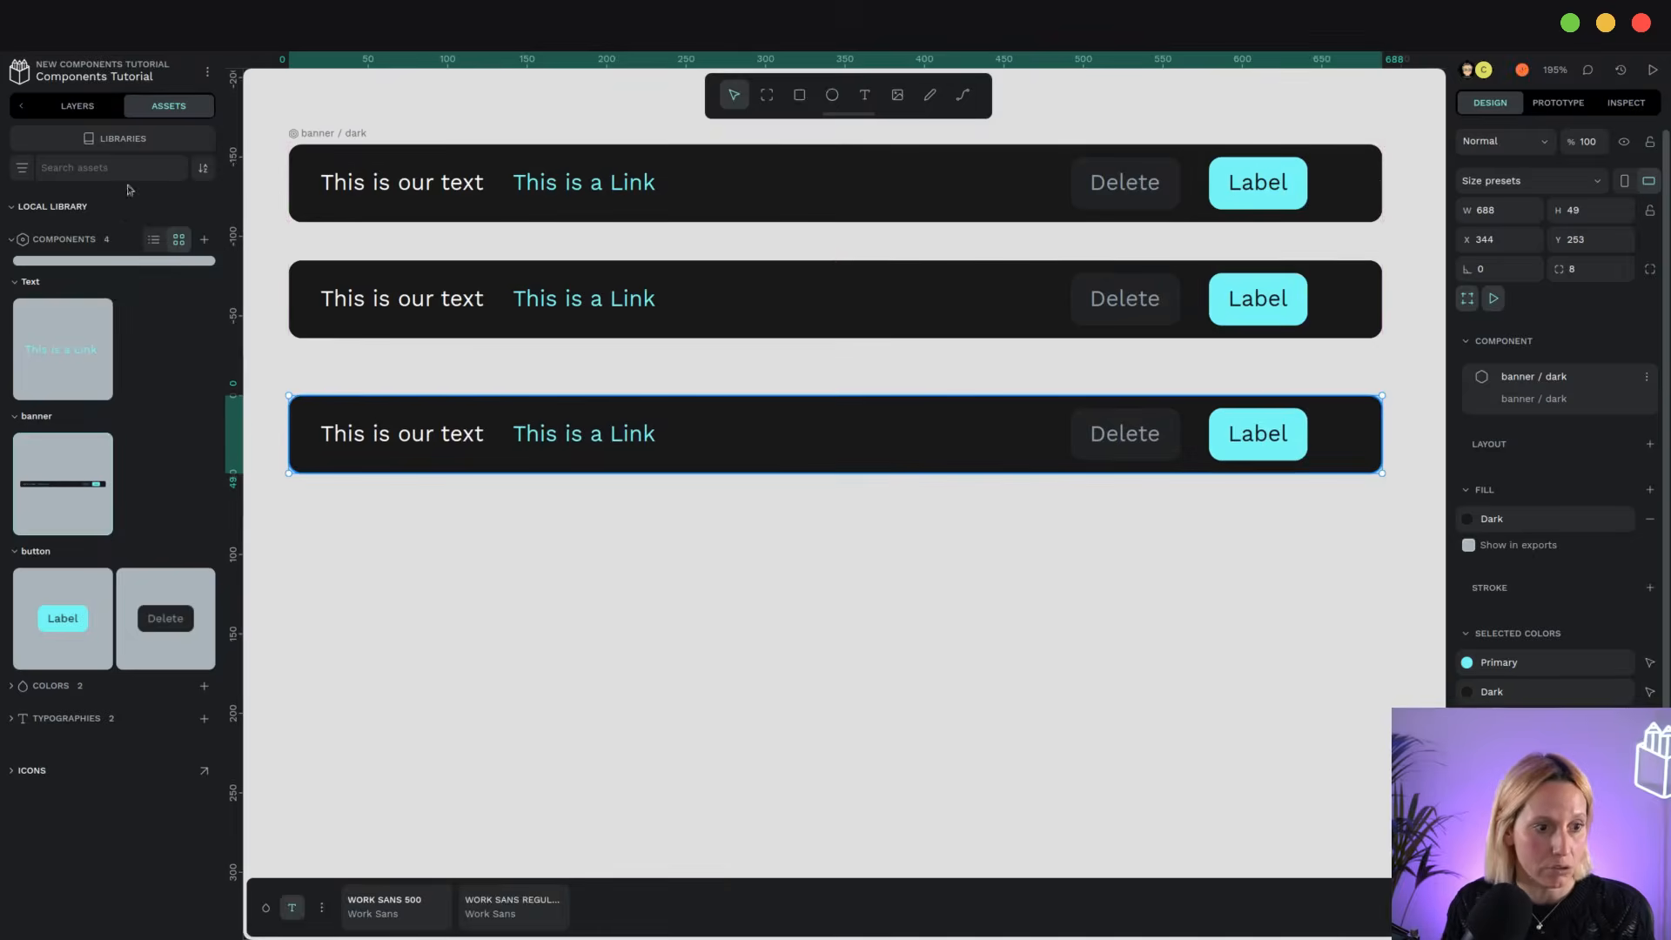
Delete the middle banner copy from the banners page
left_click(81, 107)
left_click(461, 277)
key("Delete")
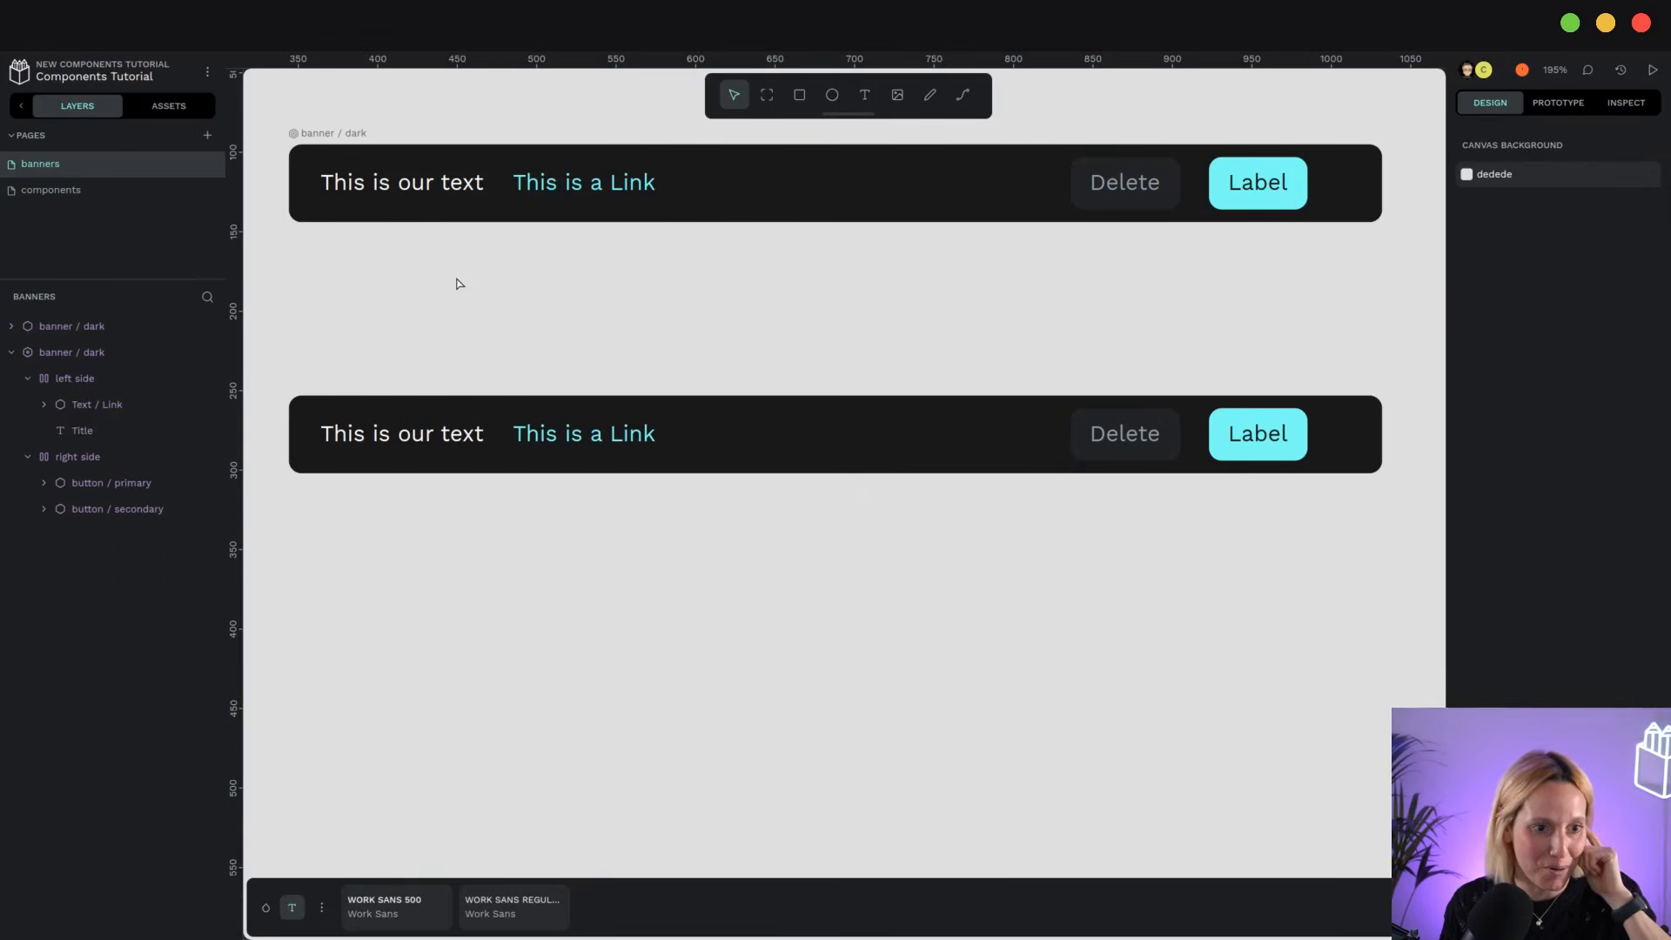
Set the fill of the lower banner copy to white (fff)
left_click(428, 435)
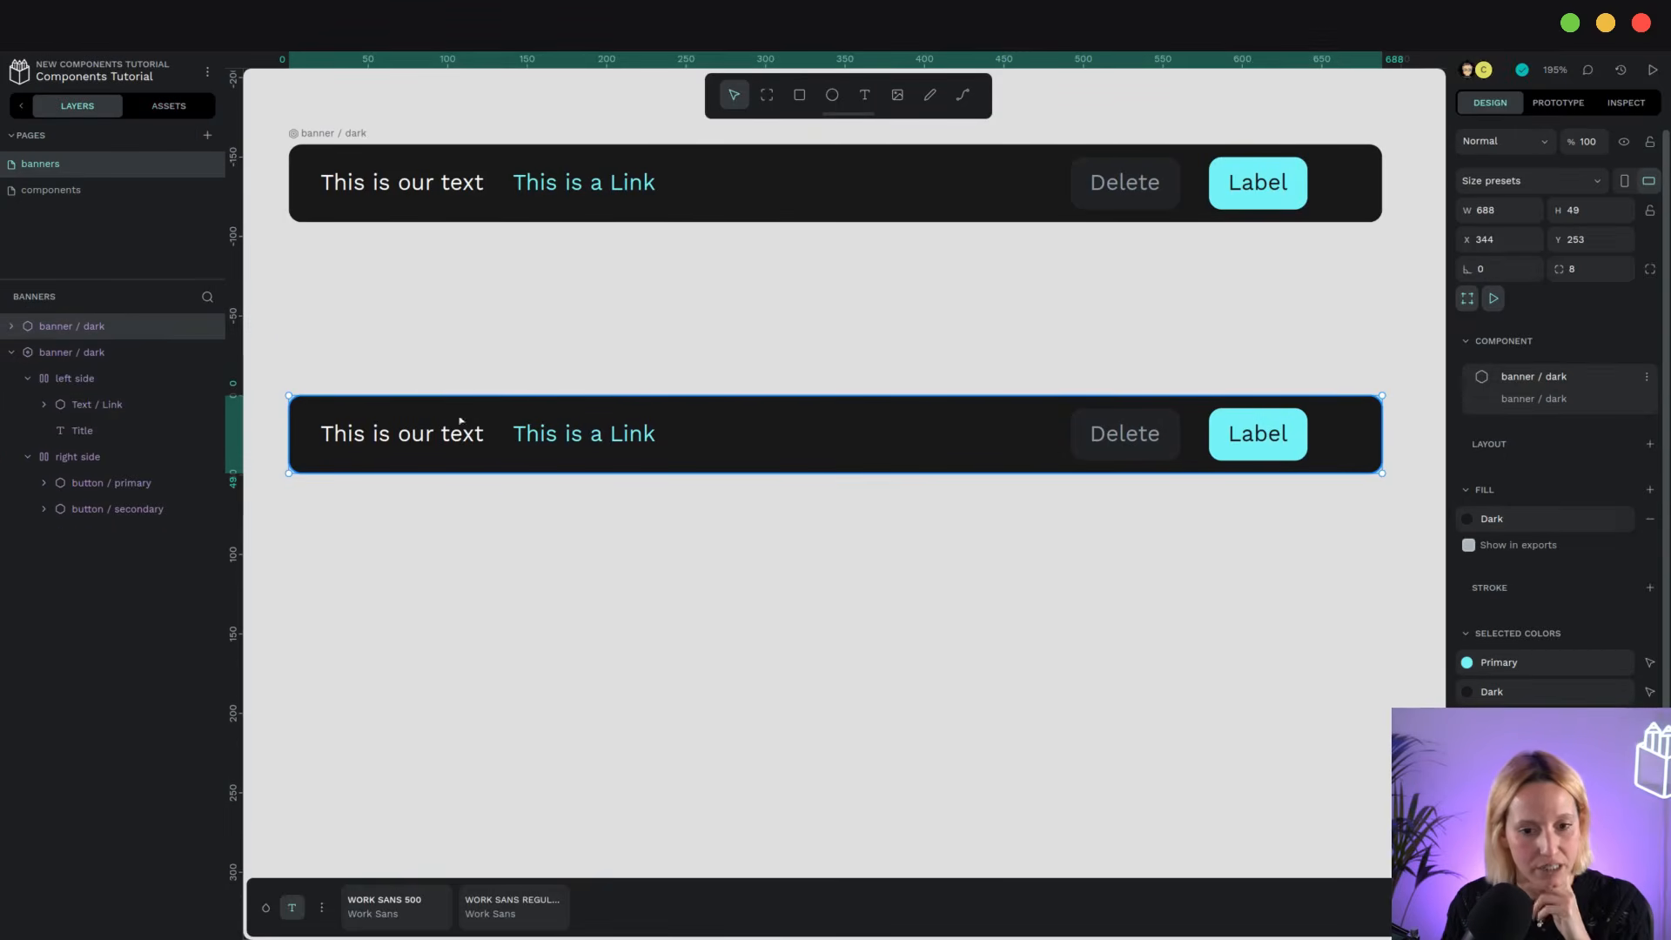
left_click(1467, 519)
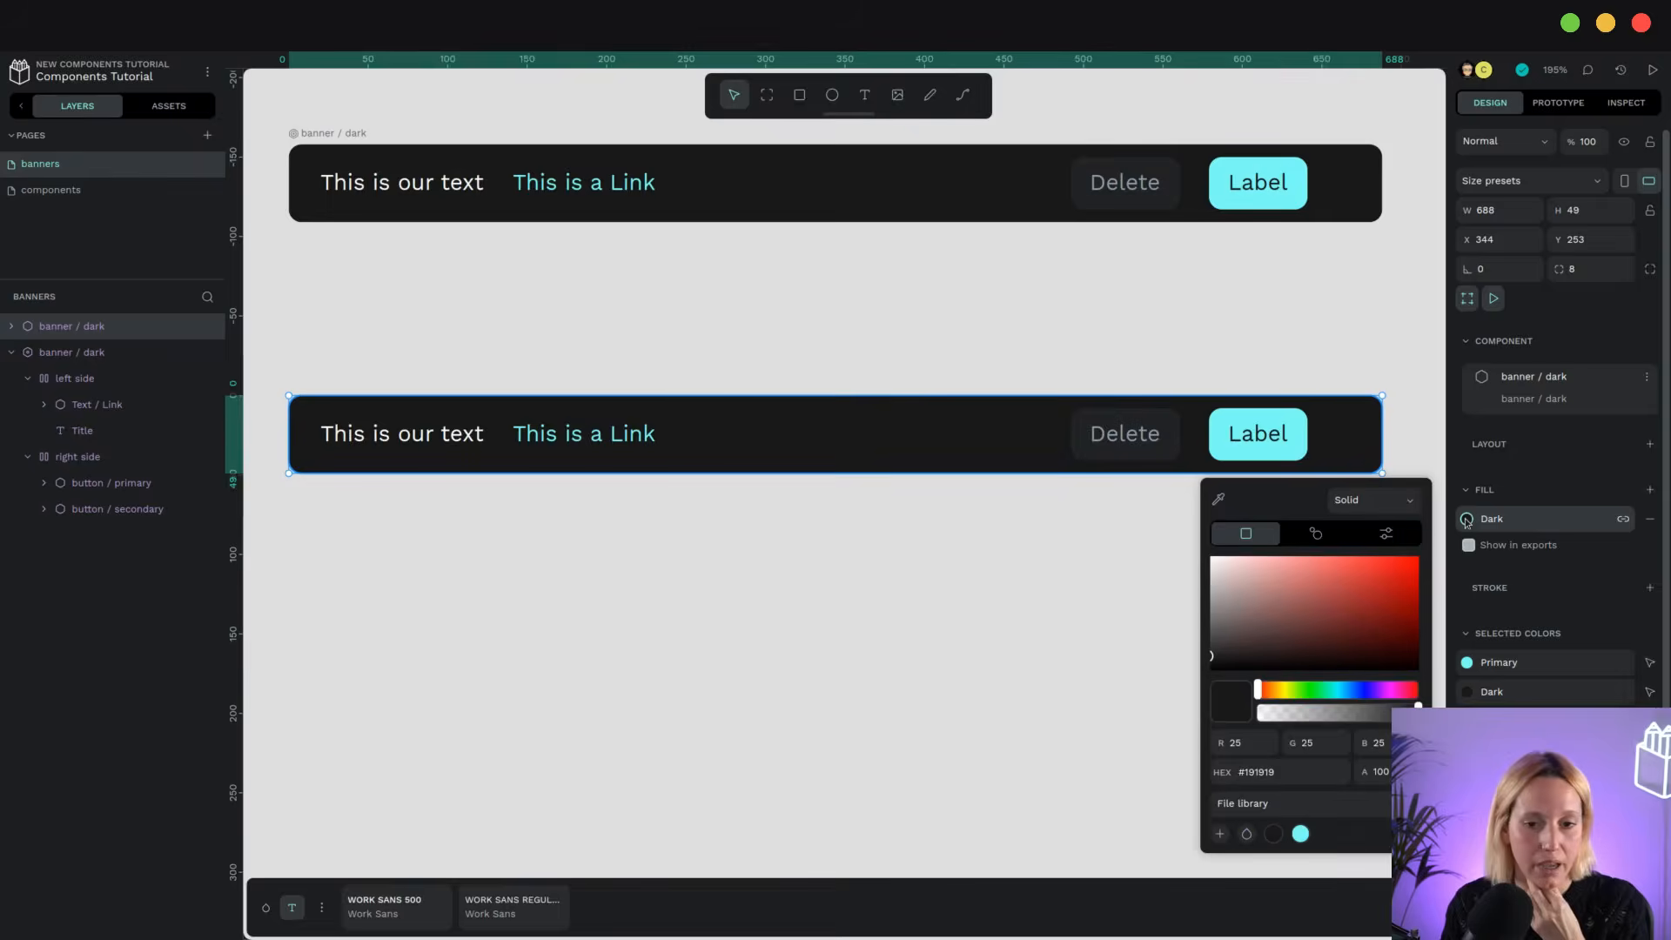
left_click(1254, 772)
type("fff")
left_click(822, 616)
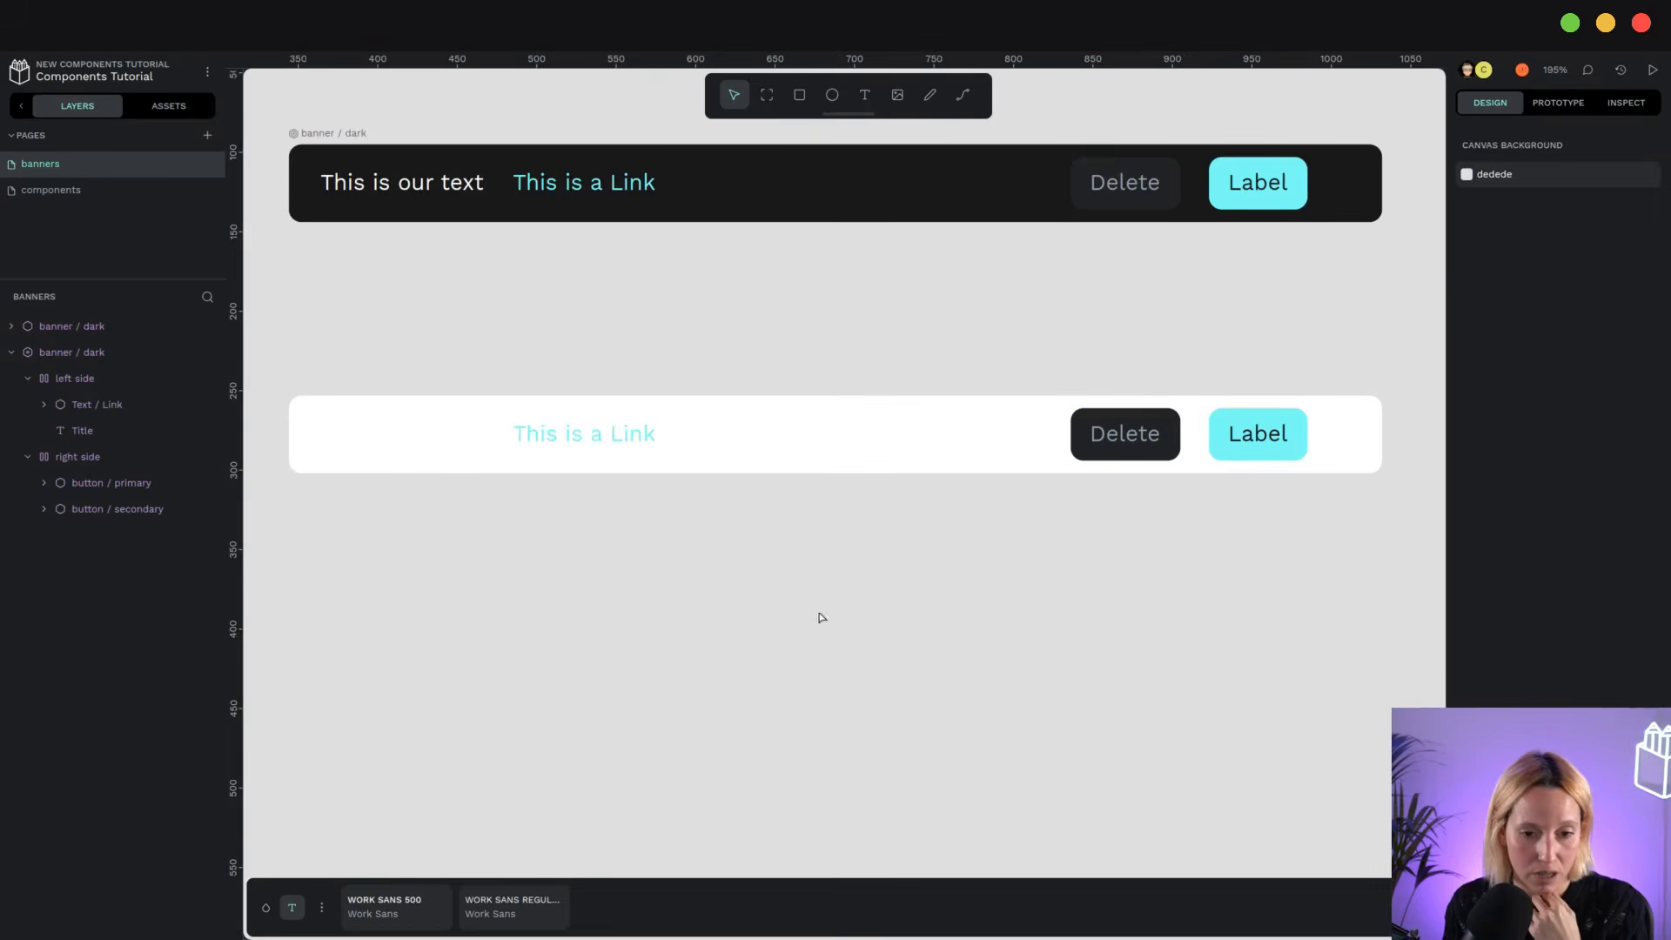
Apply the file library's Dark color to the Title text in the white banner copy
double_click(394, 441)
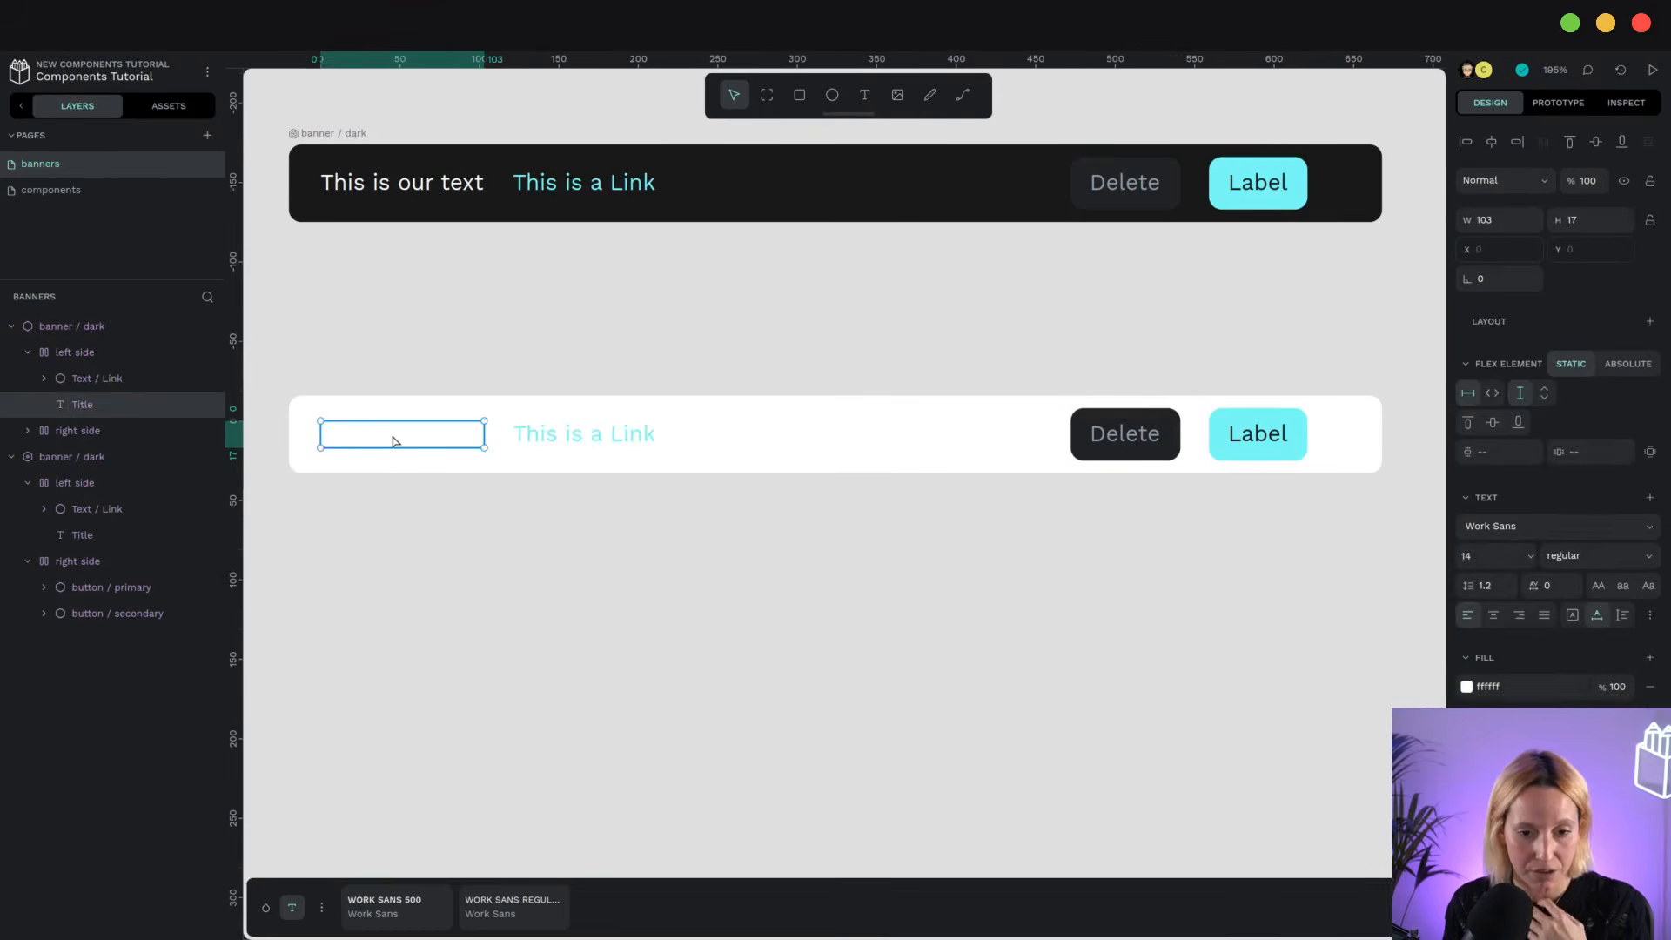
left_click(1468, 688)
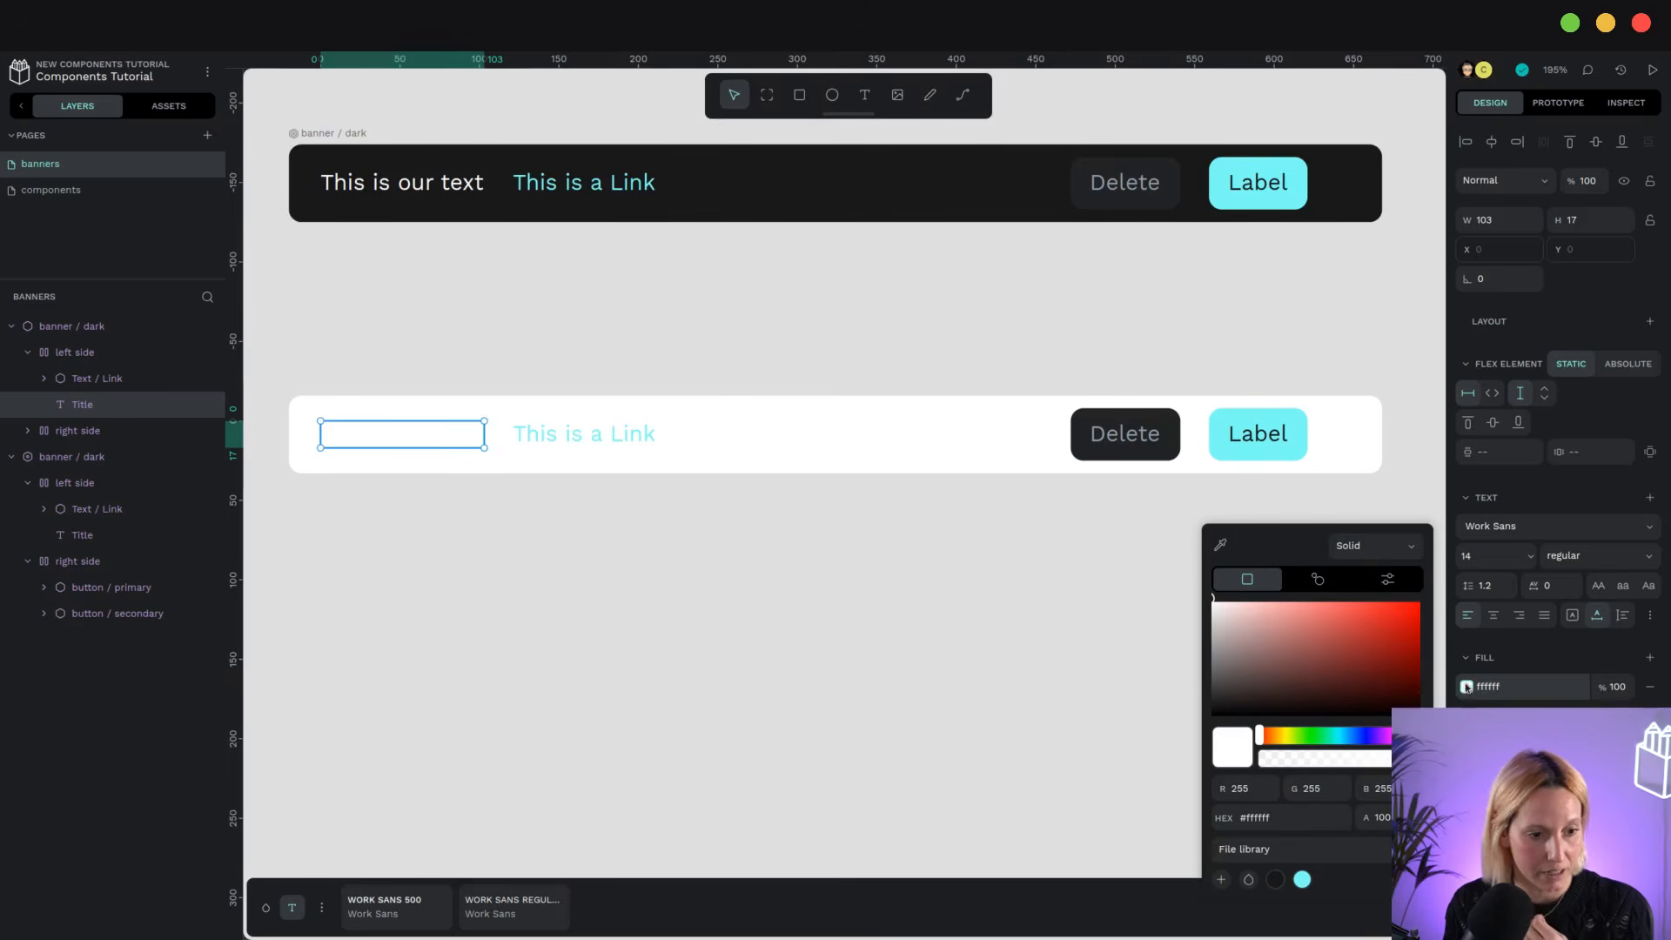
left_click(537, 775)
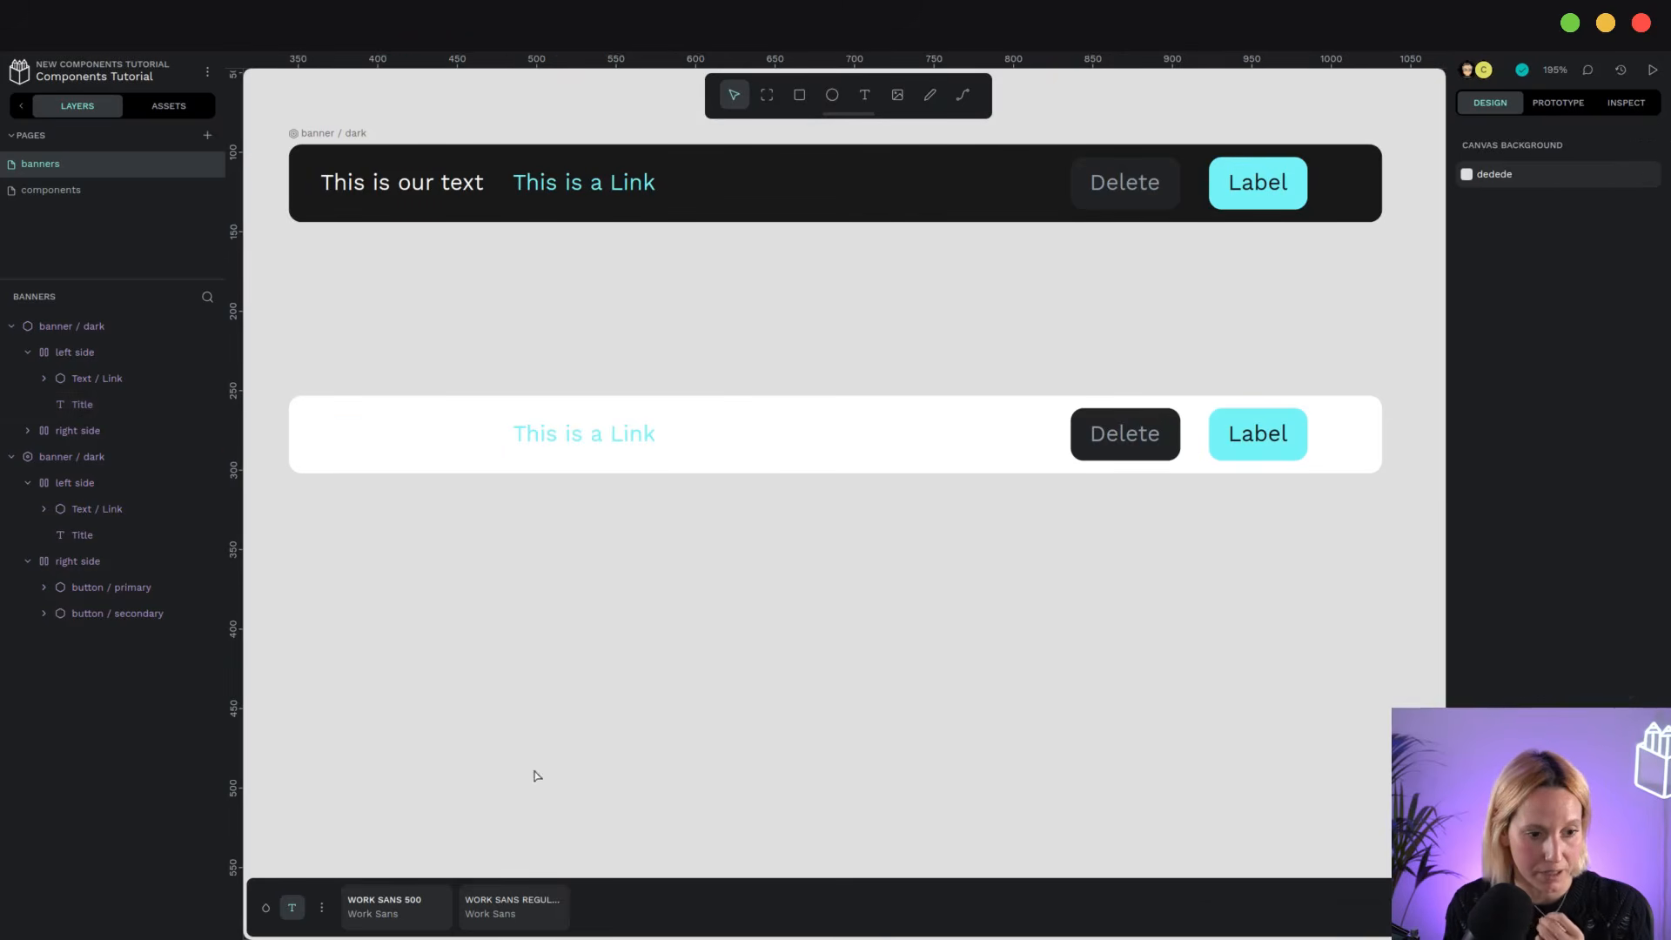
left_click(266, 910)
left_click(321, 908)
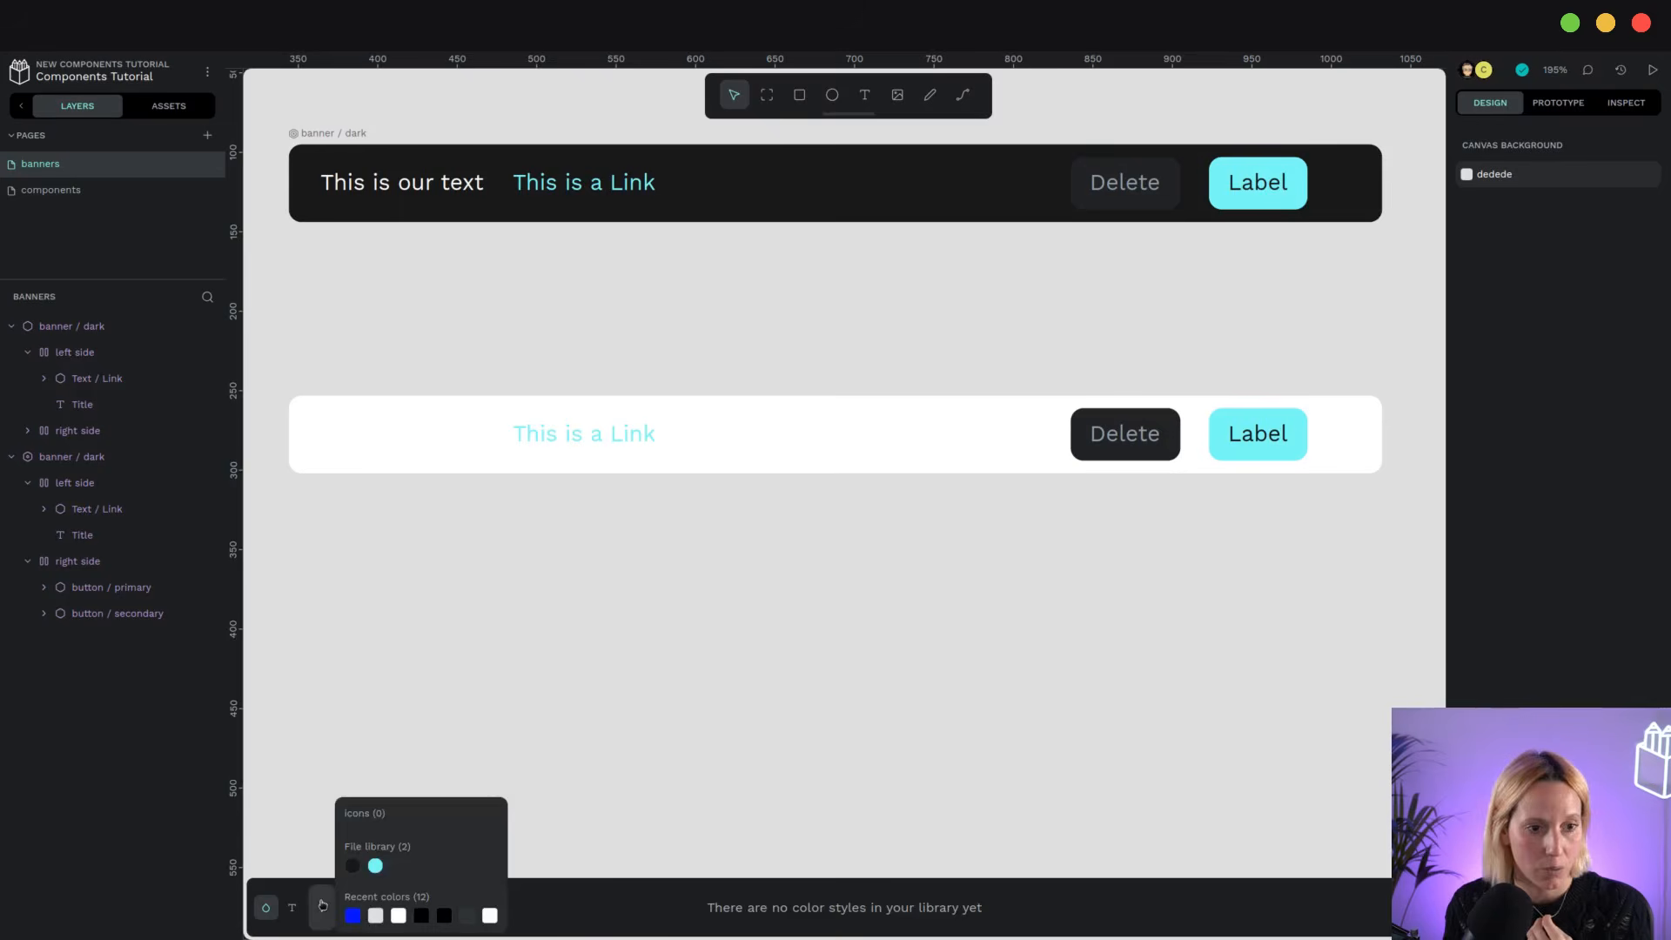
left_click(407, 857)
left_click(366, 898)
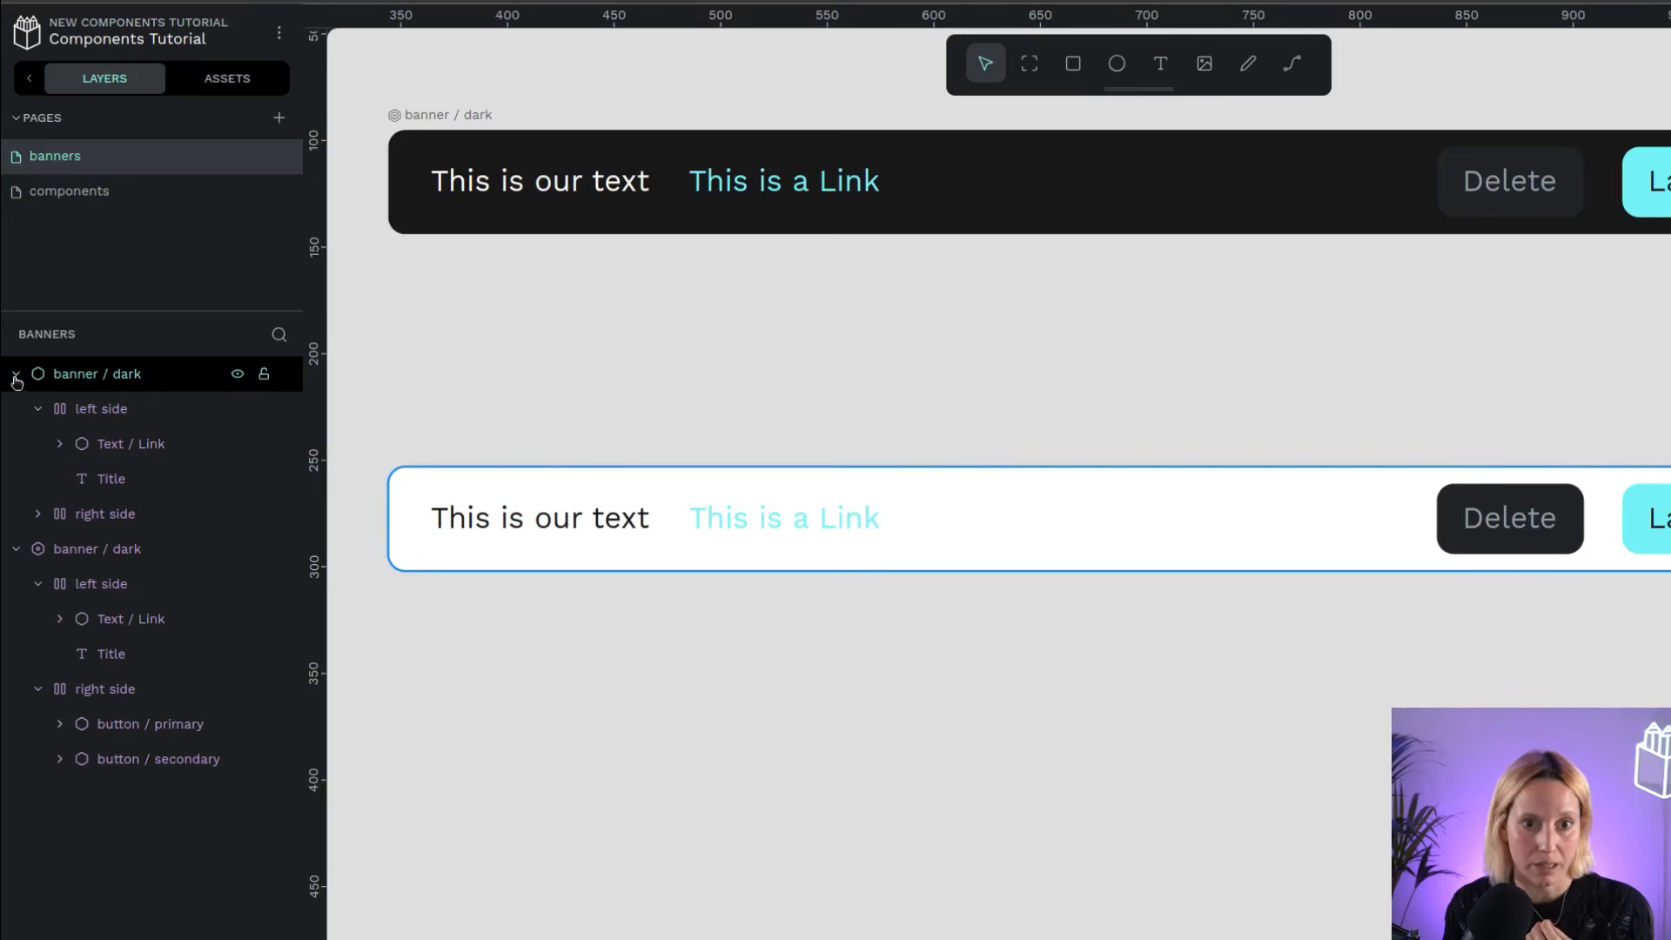
Collapse the main banner's layers and create a new component from the white banner copy
left_click(11, 326)
left_click(16, 409)
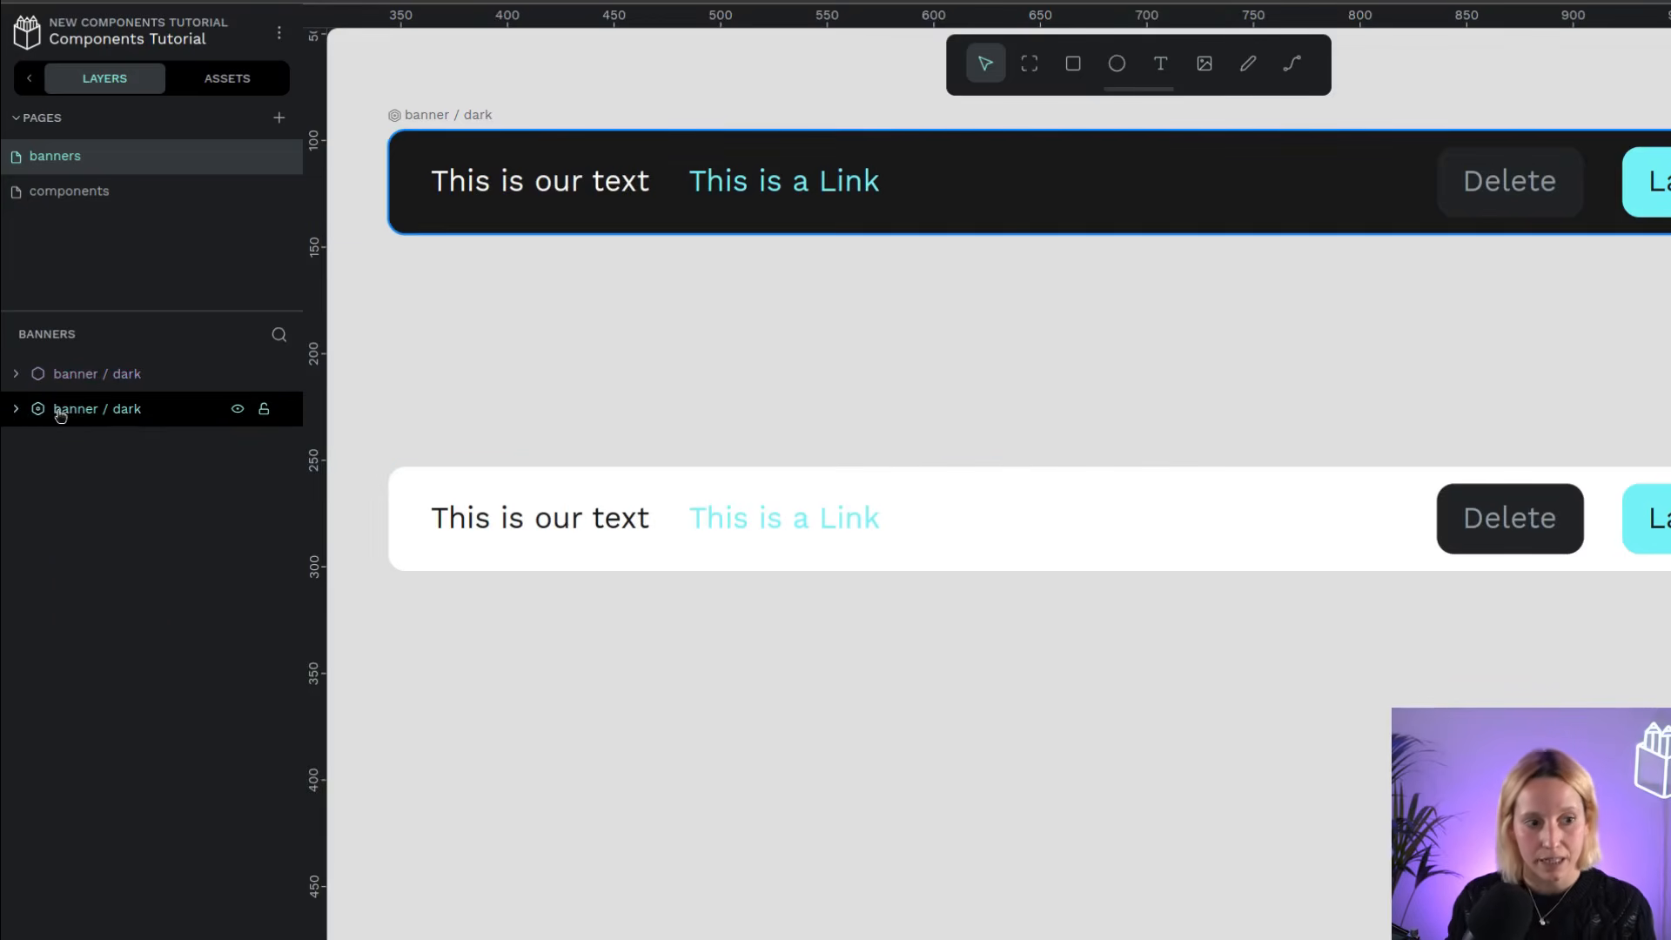
left_click(16, 375)
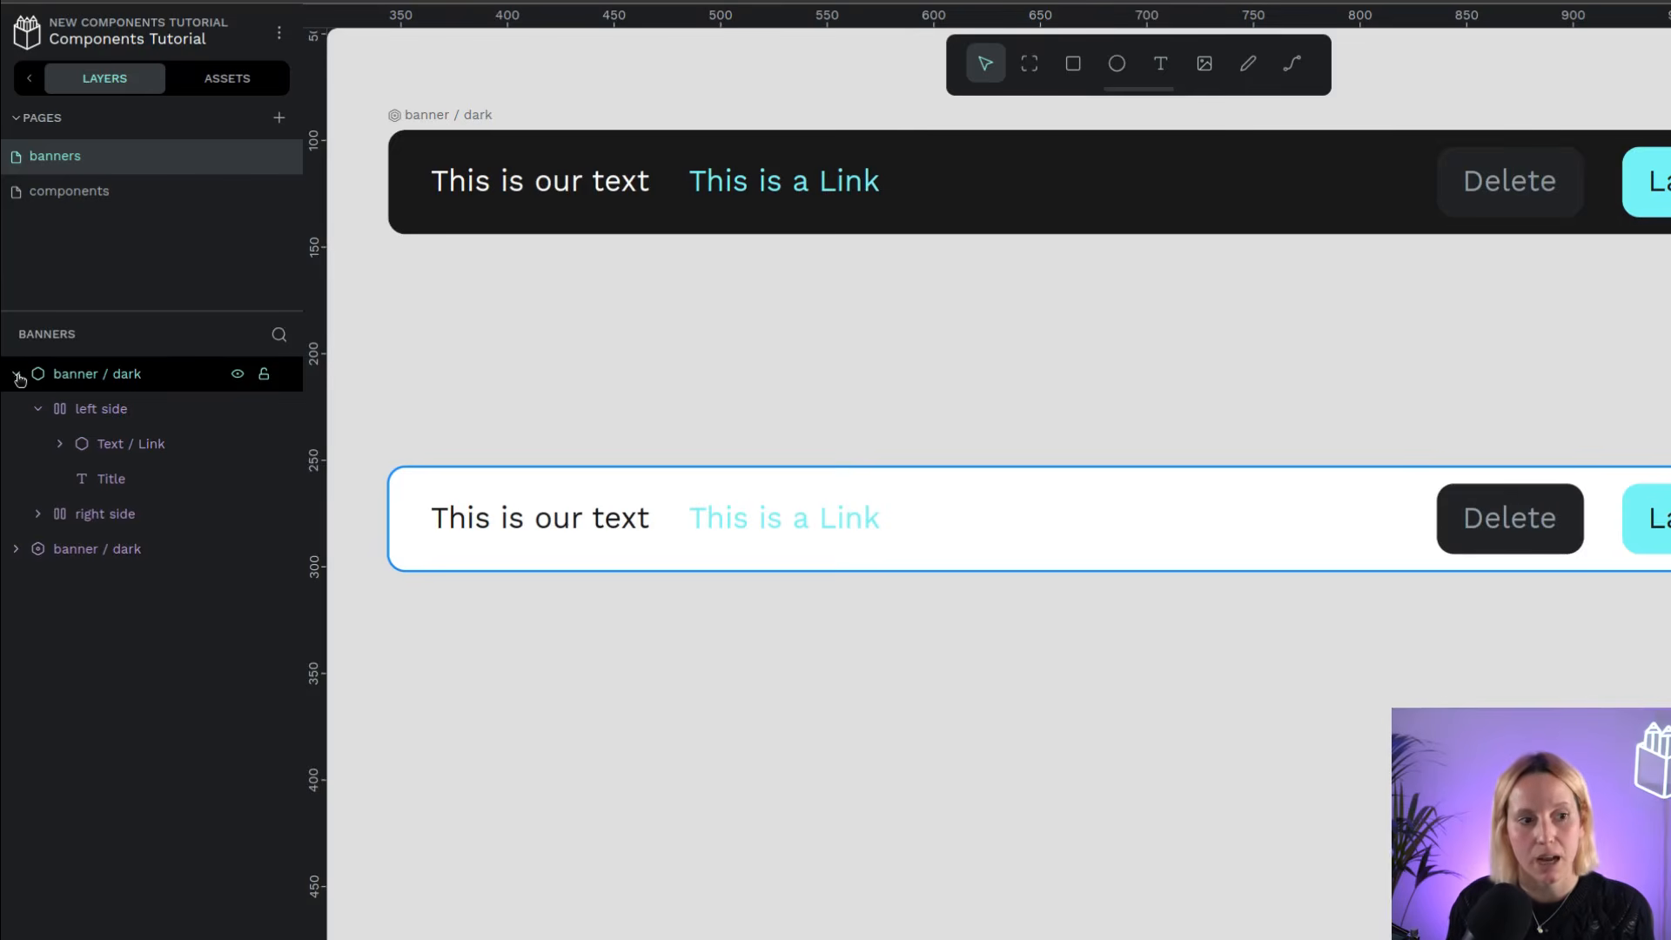
left_click(81, 375)
key("ctrl+k")
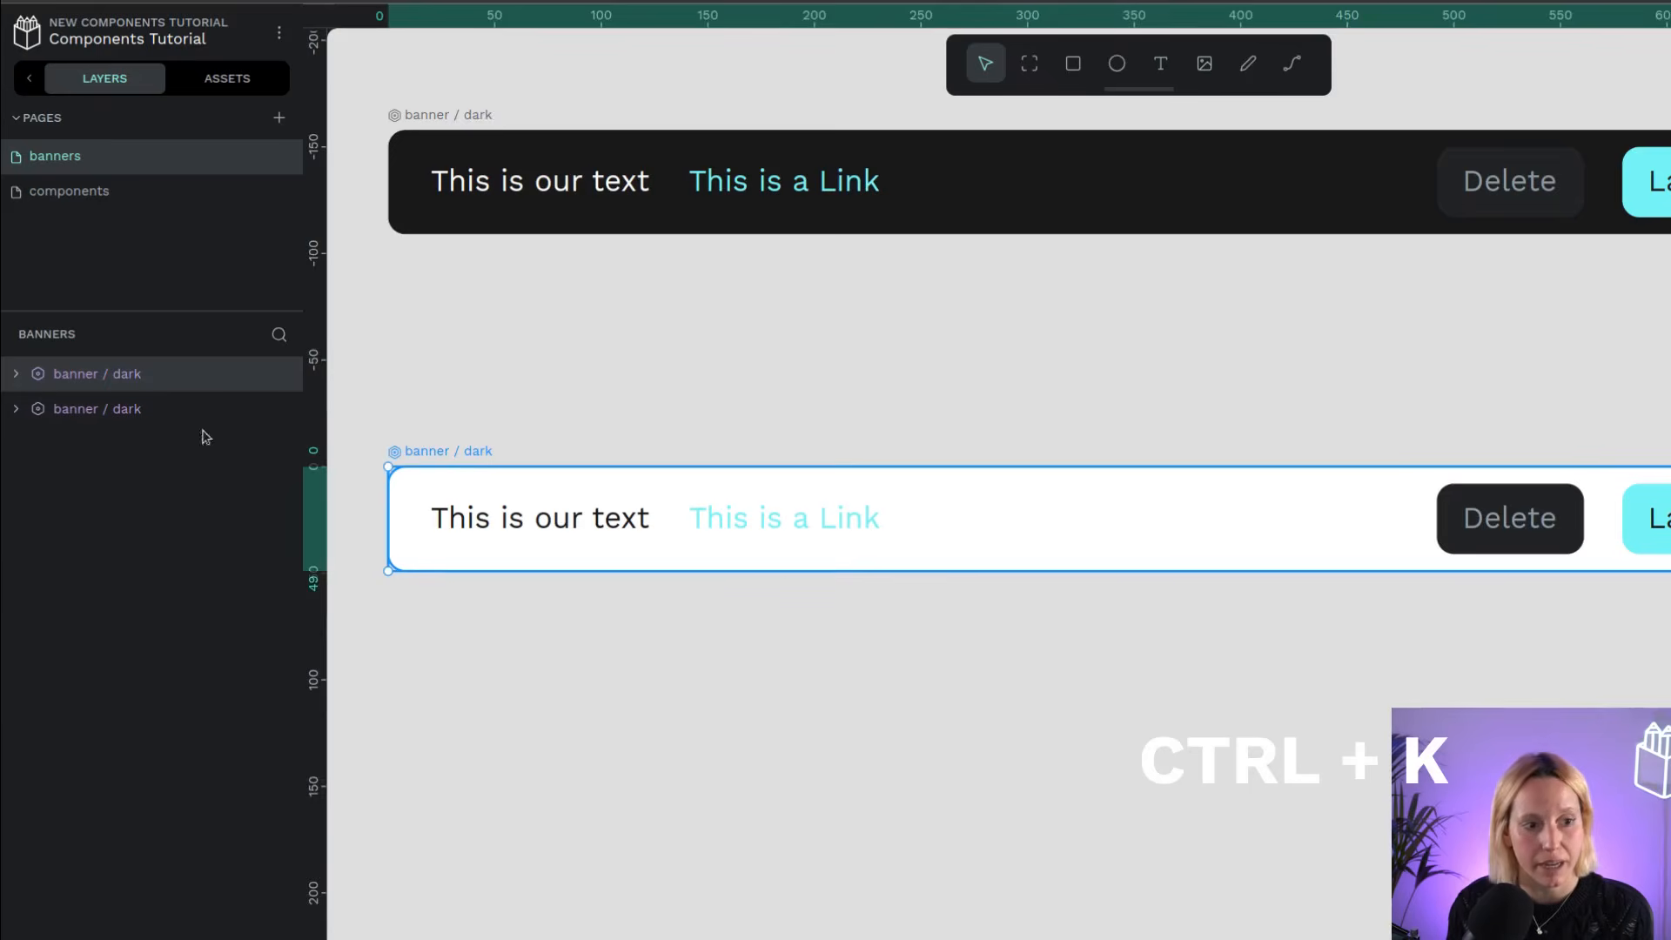
Rename the new white banner component as banner / white
left_click(39, 376)
double_click(127, 374)
double_click(135, 372)
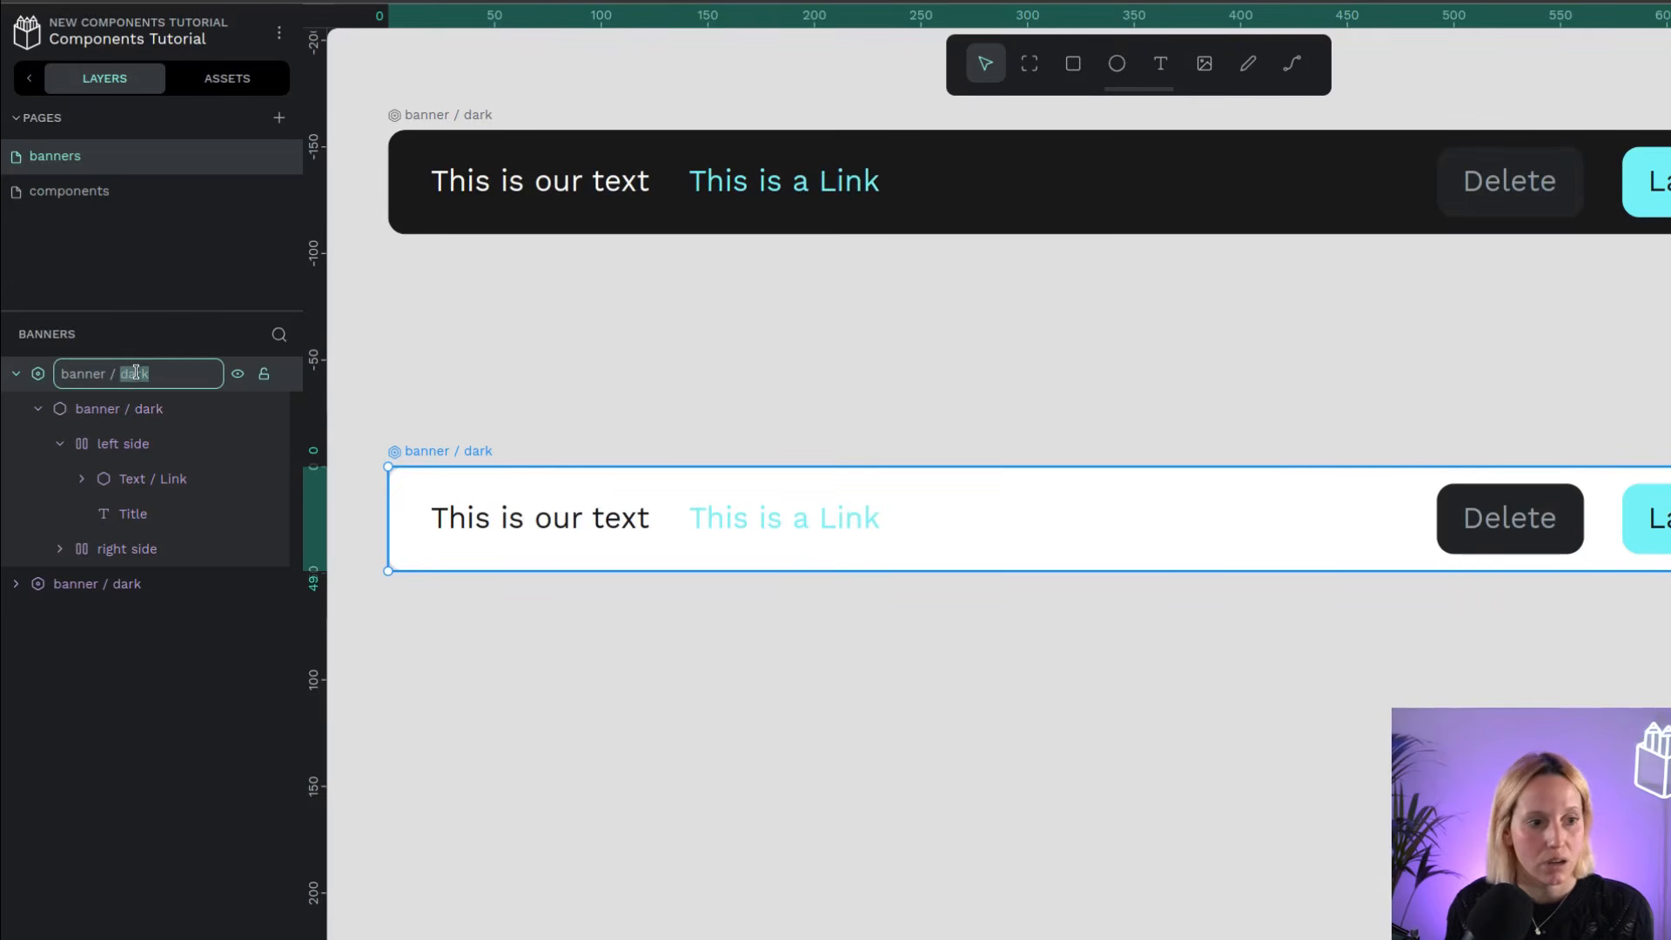
type("white")
key("Return")
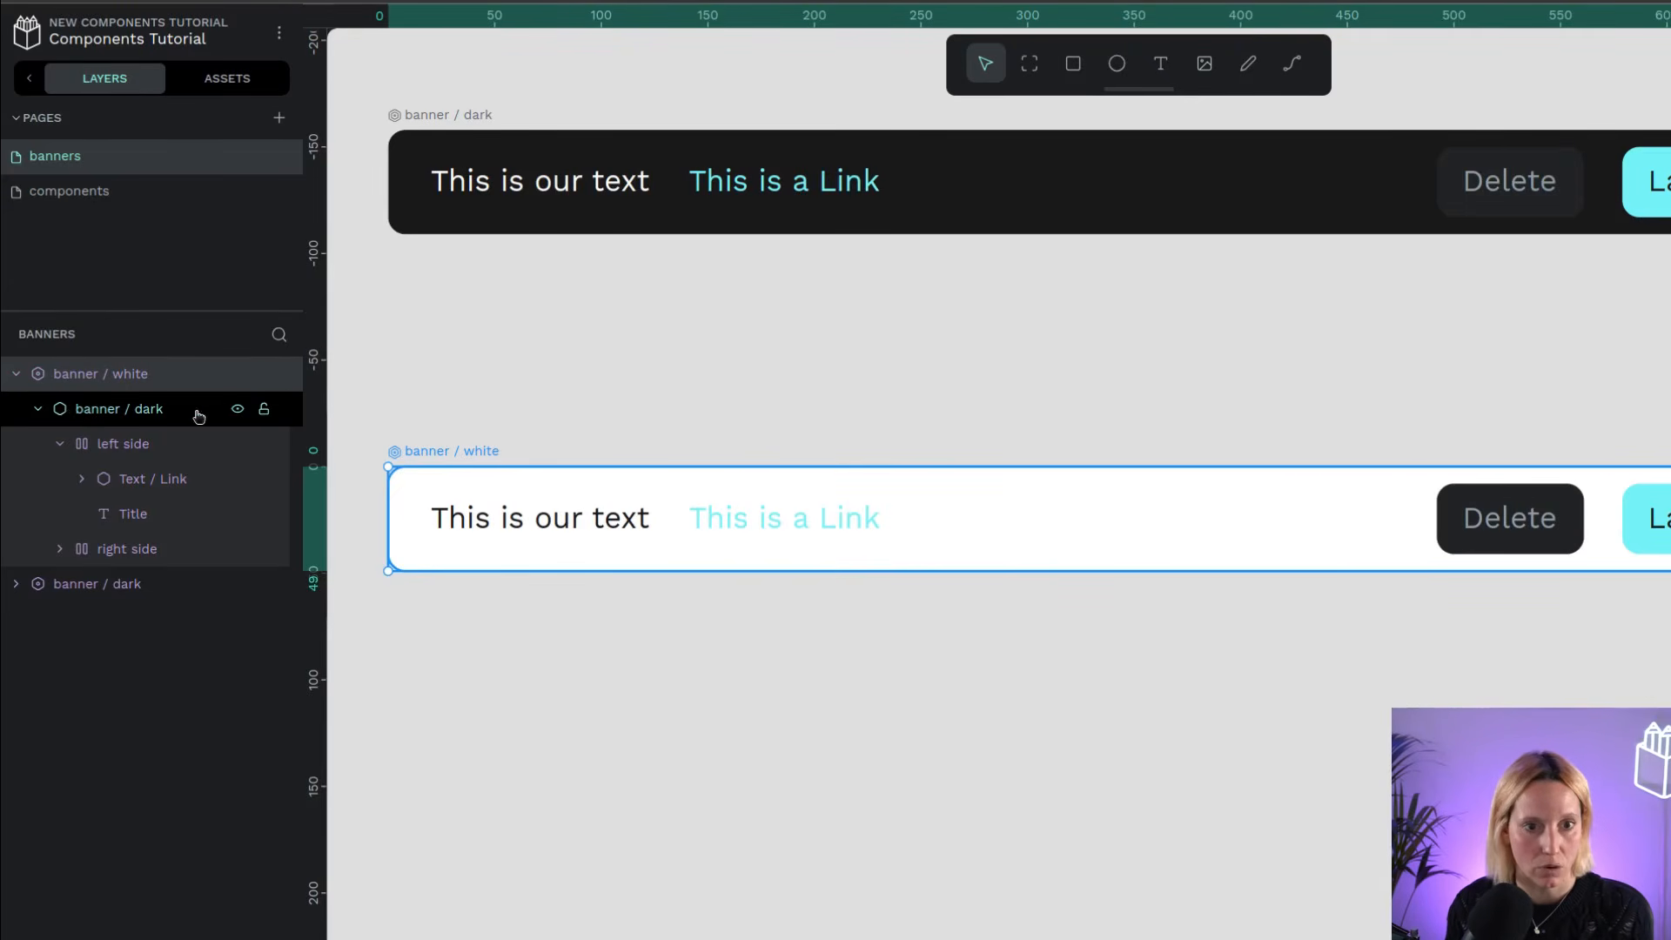
Set the Delete button's text color in the main banner / dark component to white (#ffffff)
double_click(1531, 189)
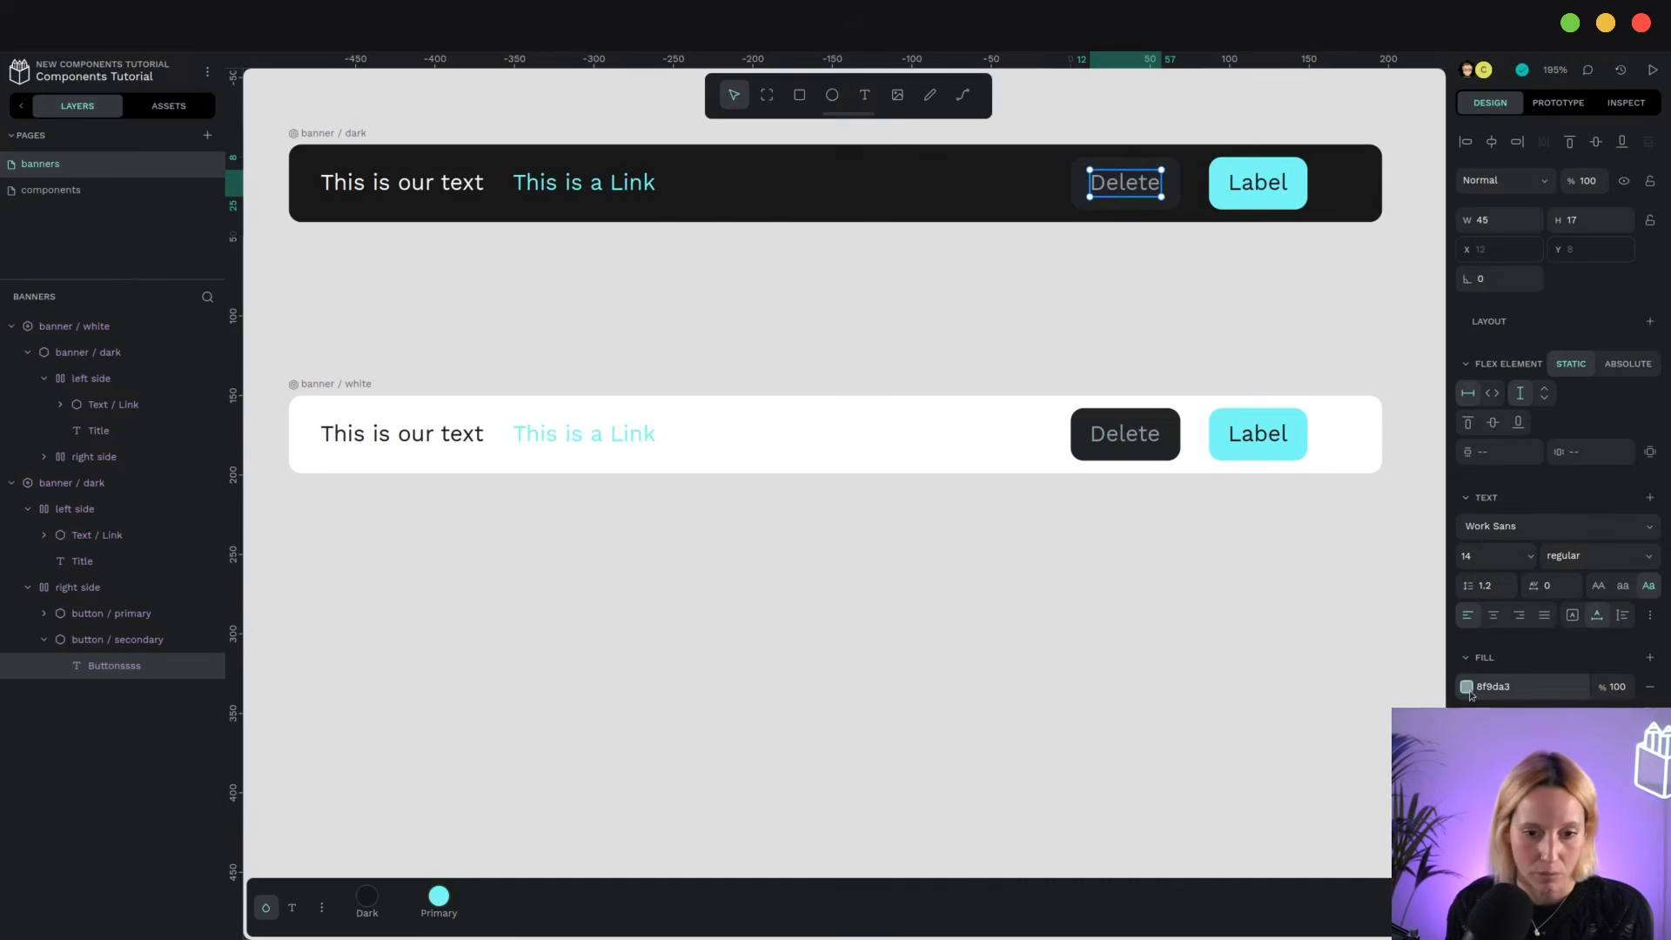
left_click(1467, 687)
left_click_drag(1297, 816, 1239, 818)
type("#fff")
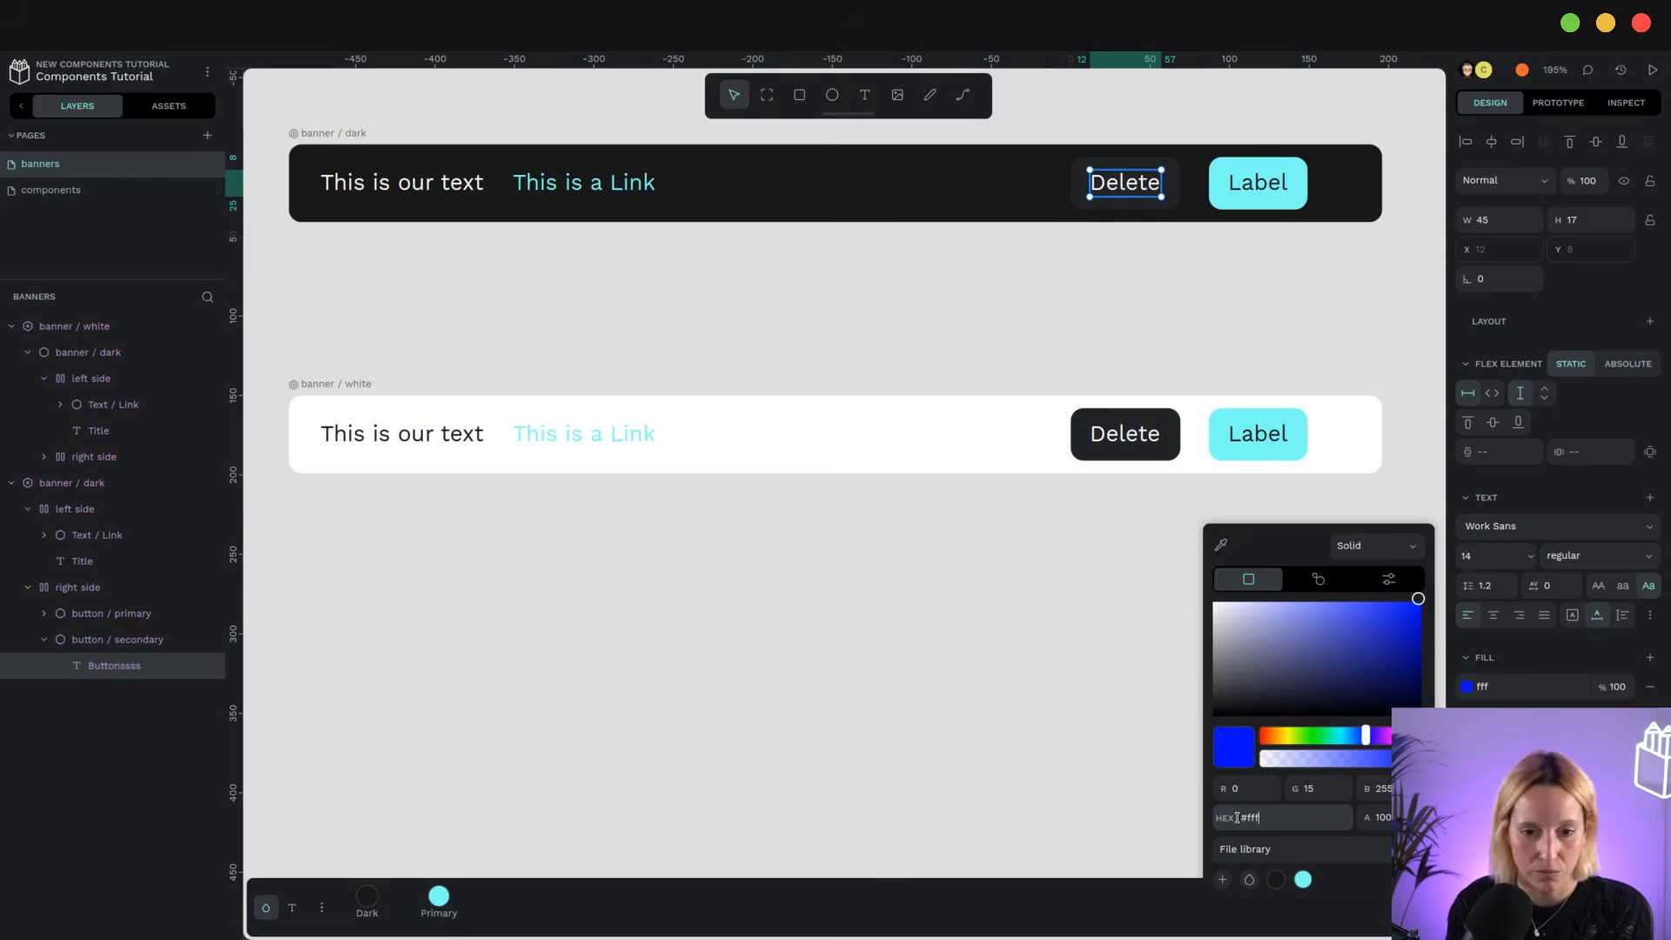
type("fff")
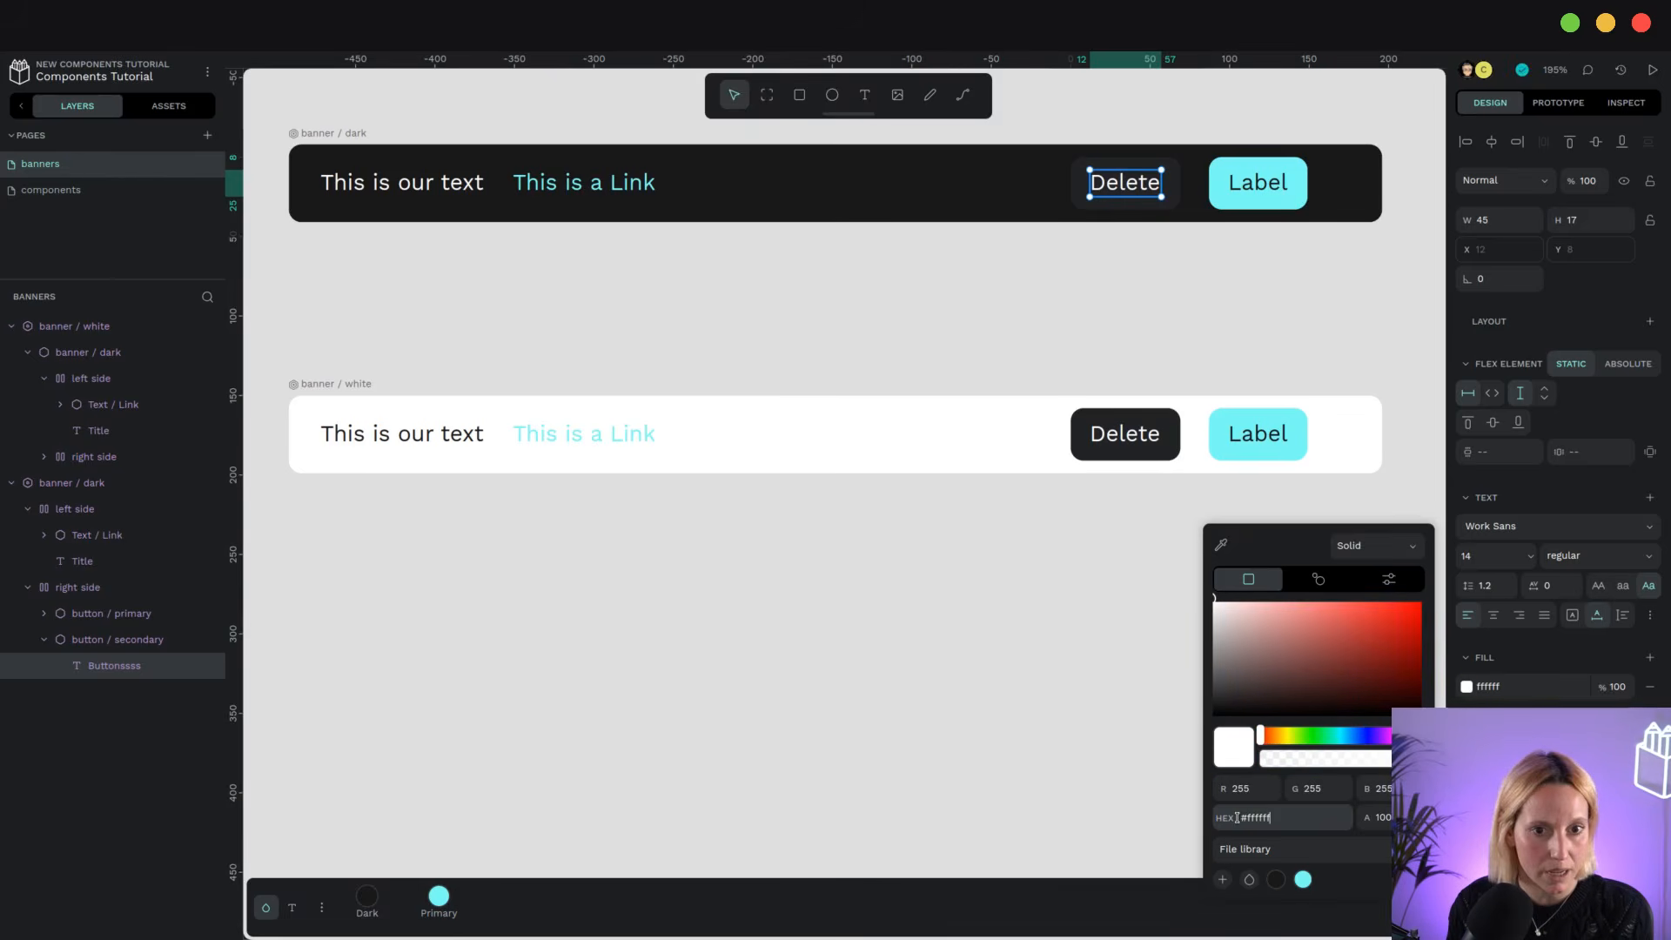
left_click(1145, 272)
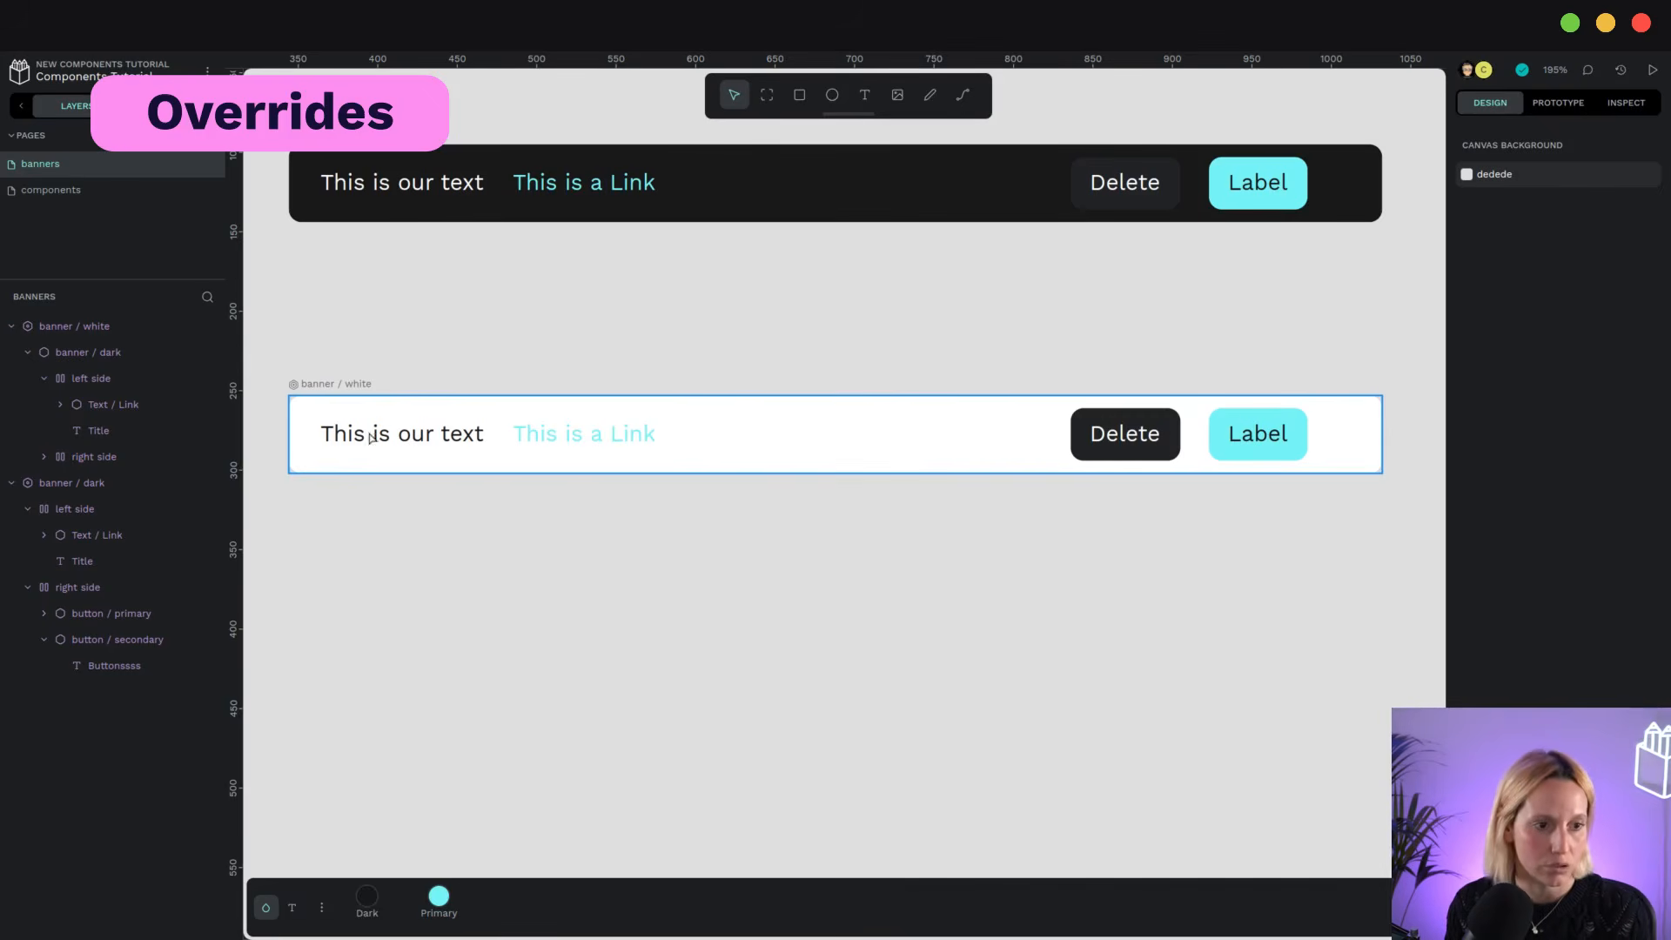
Reset the overrides of the banner / dark instance nested in banner / white, and undo the reset
left_click(69, 354)
right_click(68, 353)
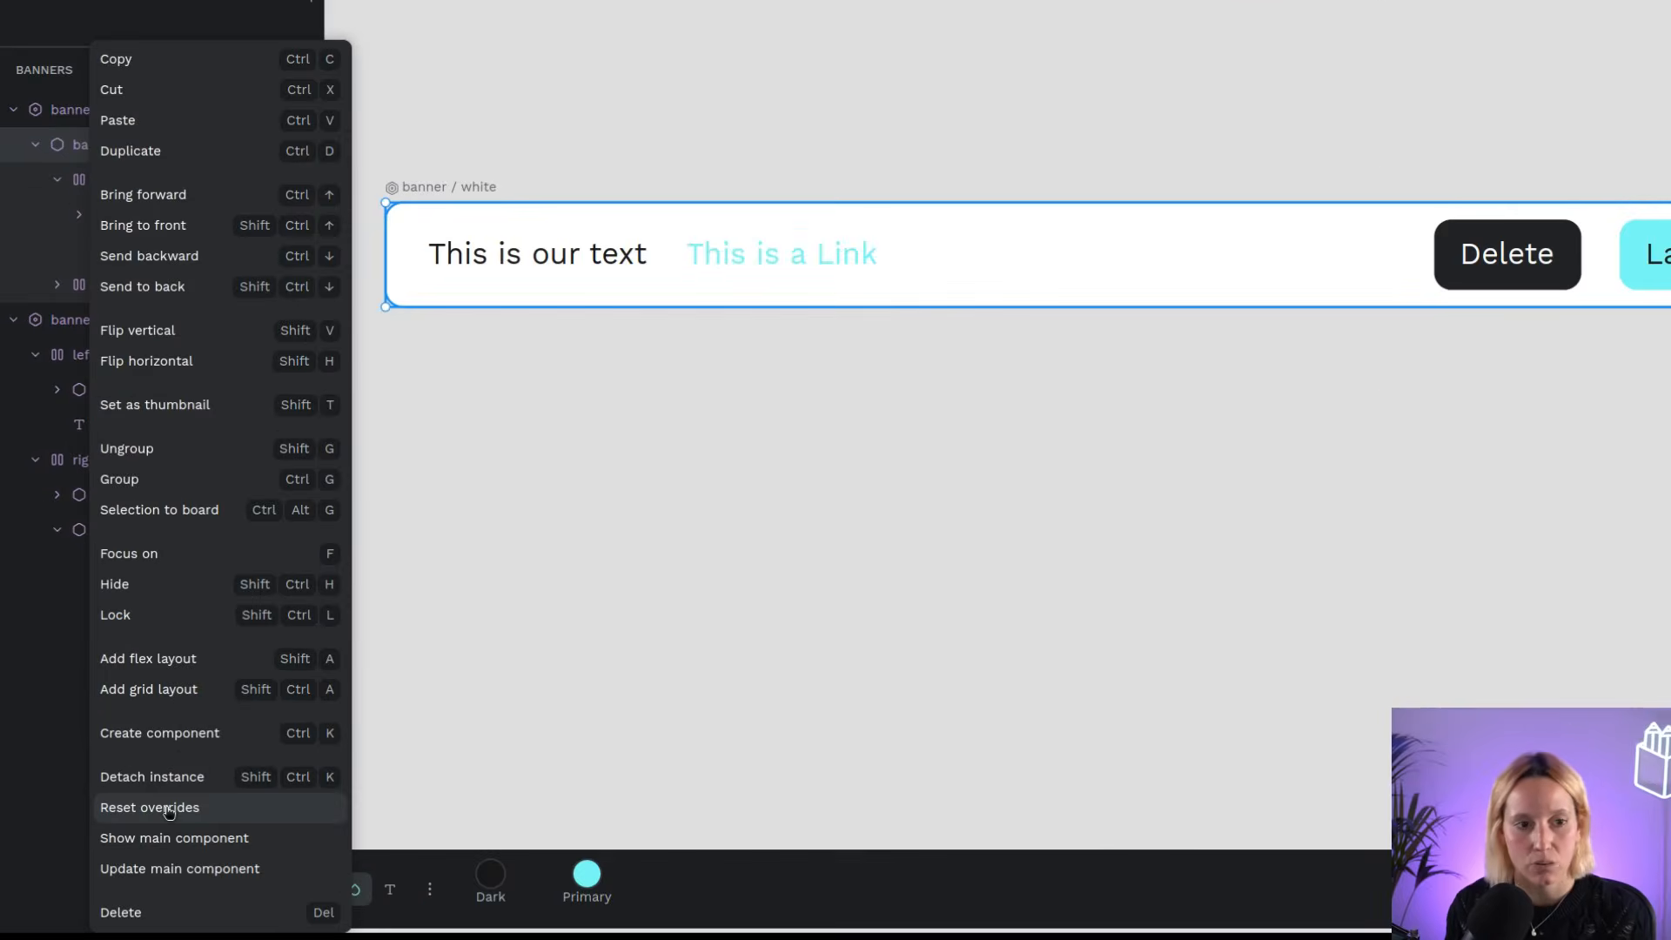
left_click(169, 810)
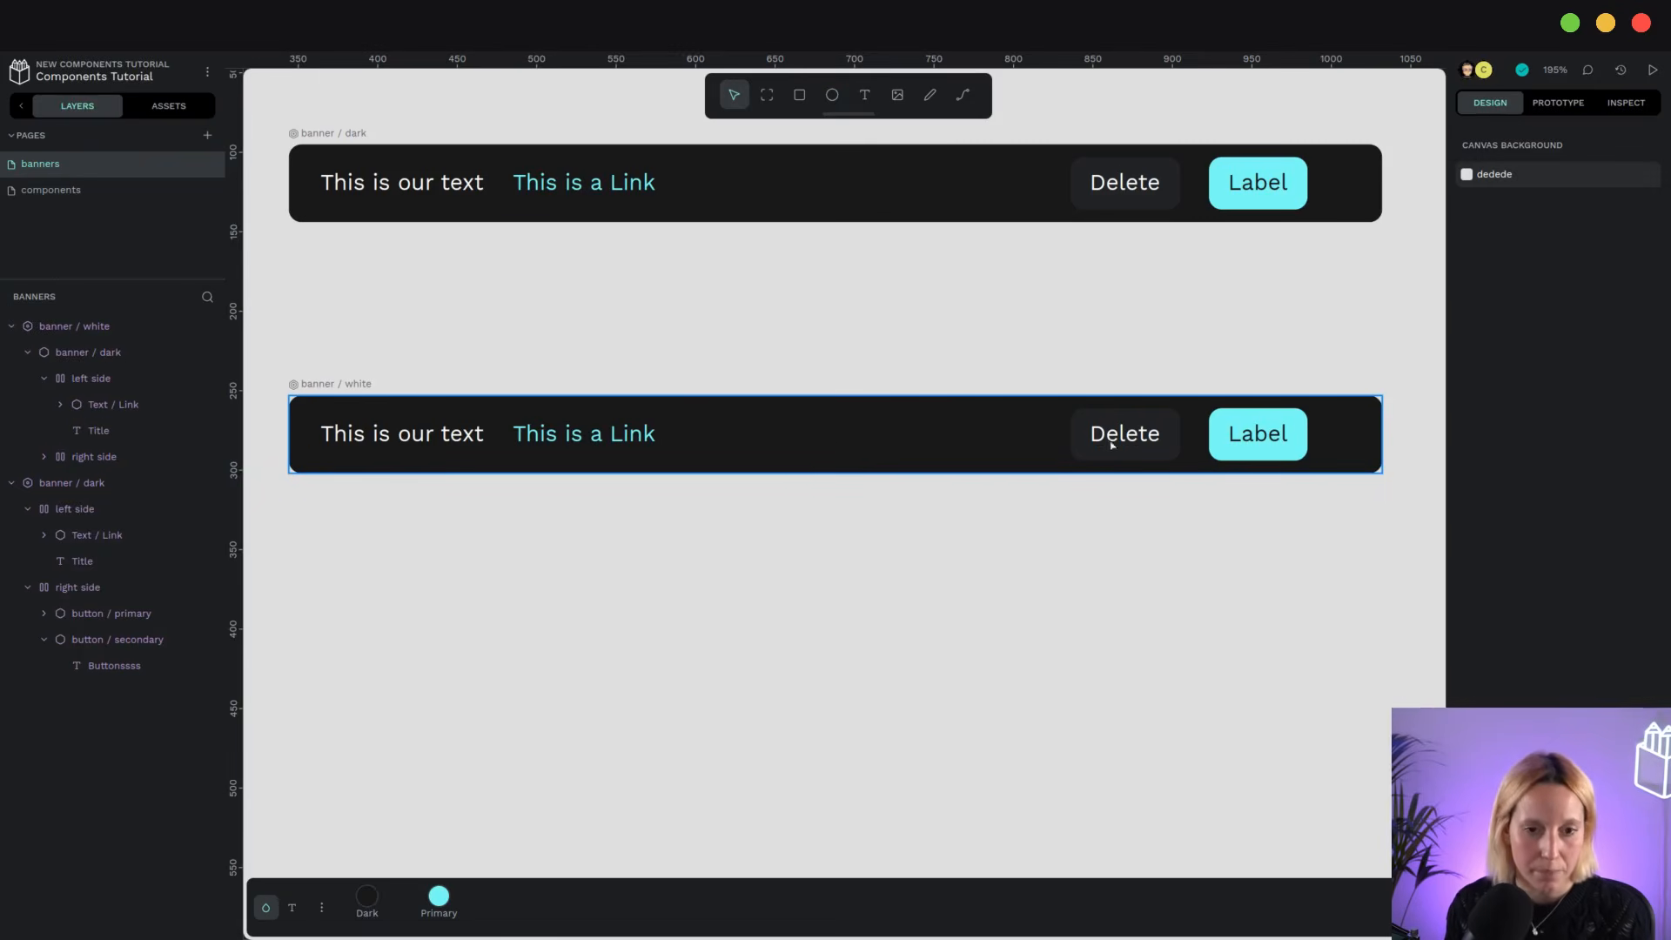
key("ctrl+z")
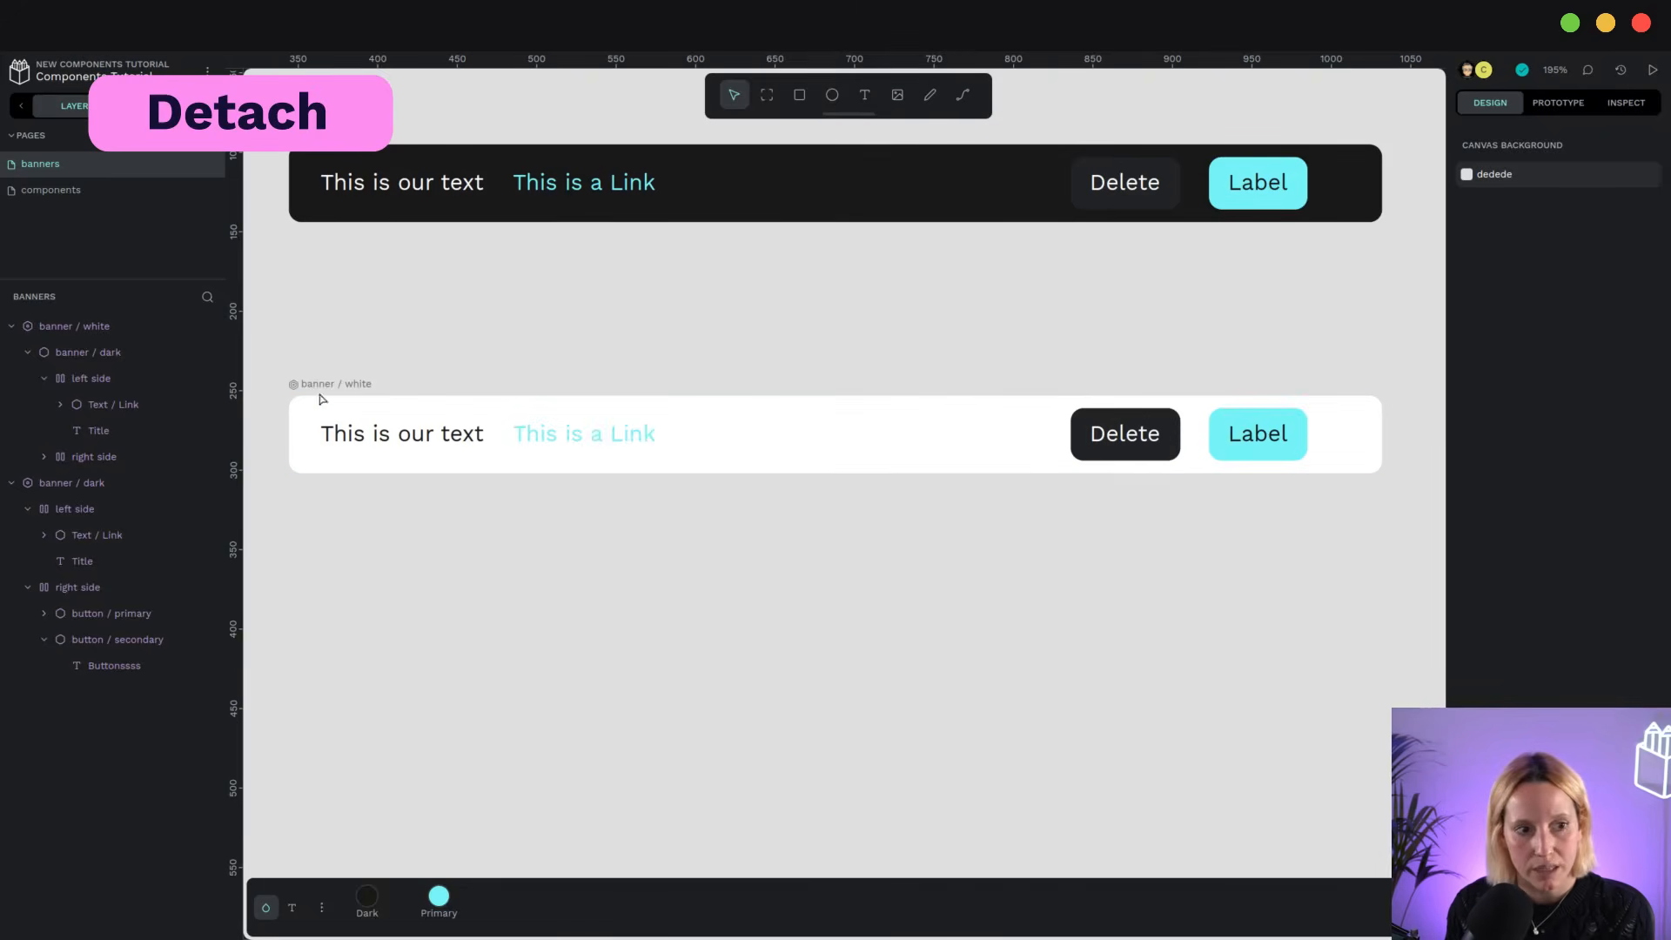
left_click(59, 352)
left_click(59, 352)
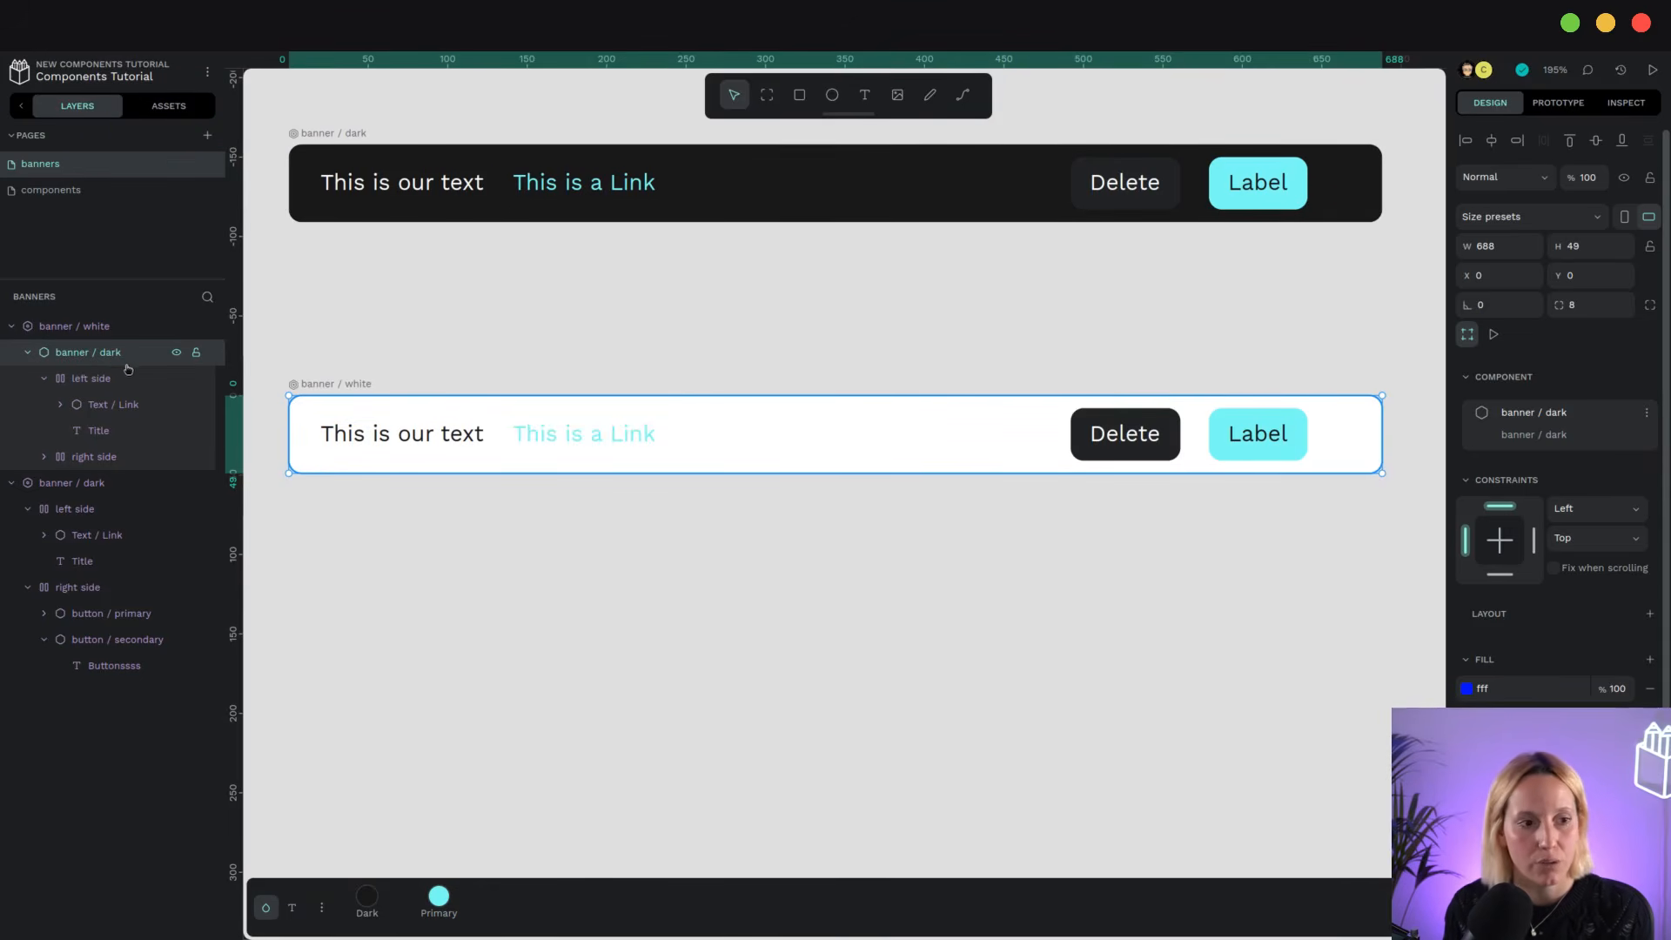
right_click(99, 352)
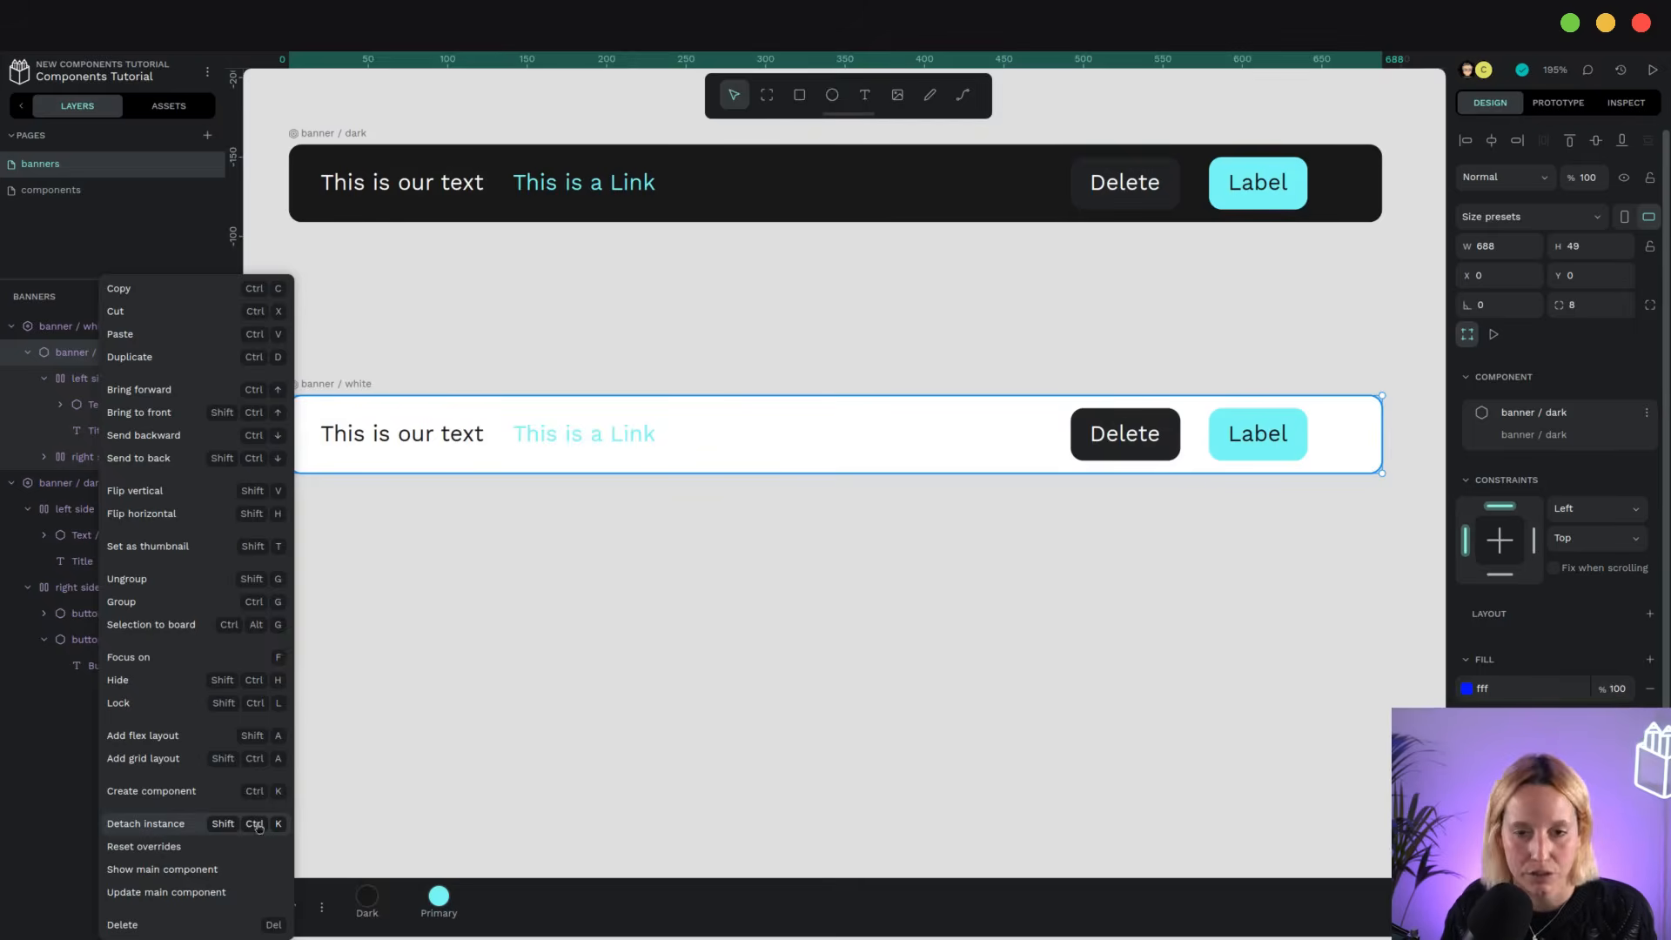
left_click(403, 684)
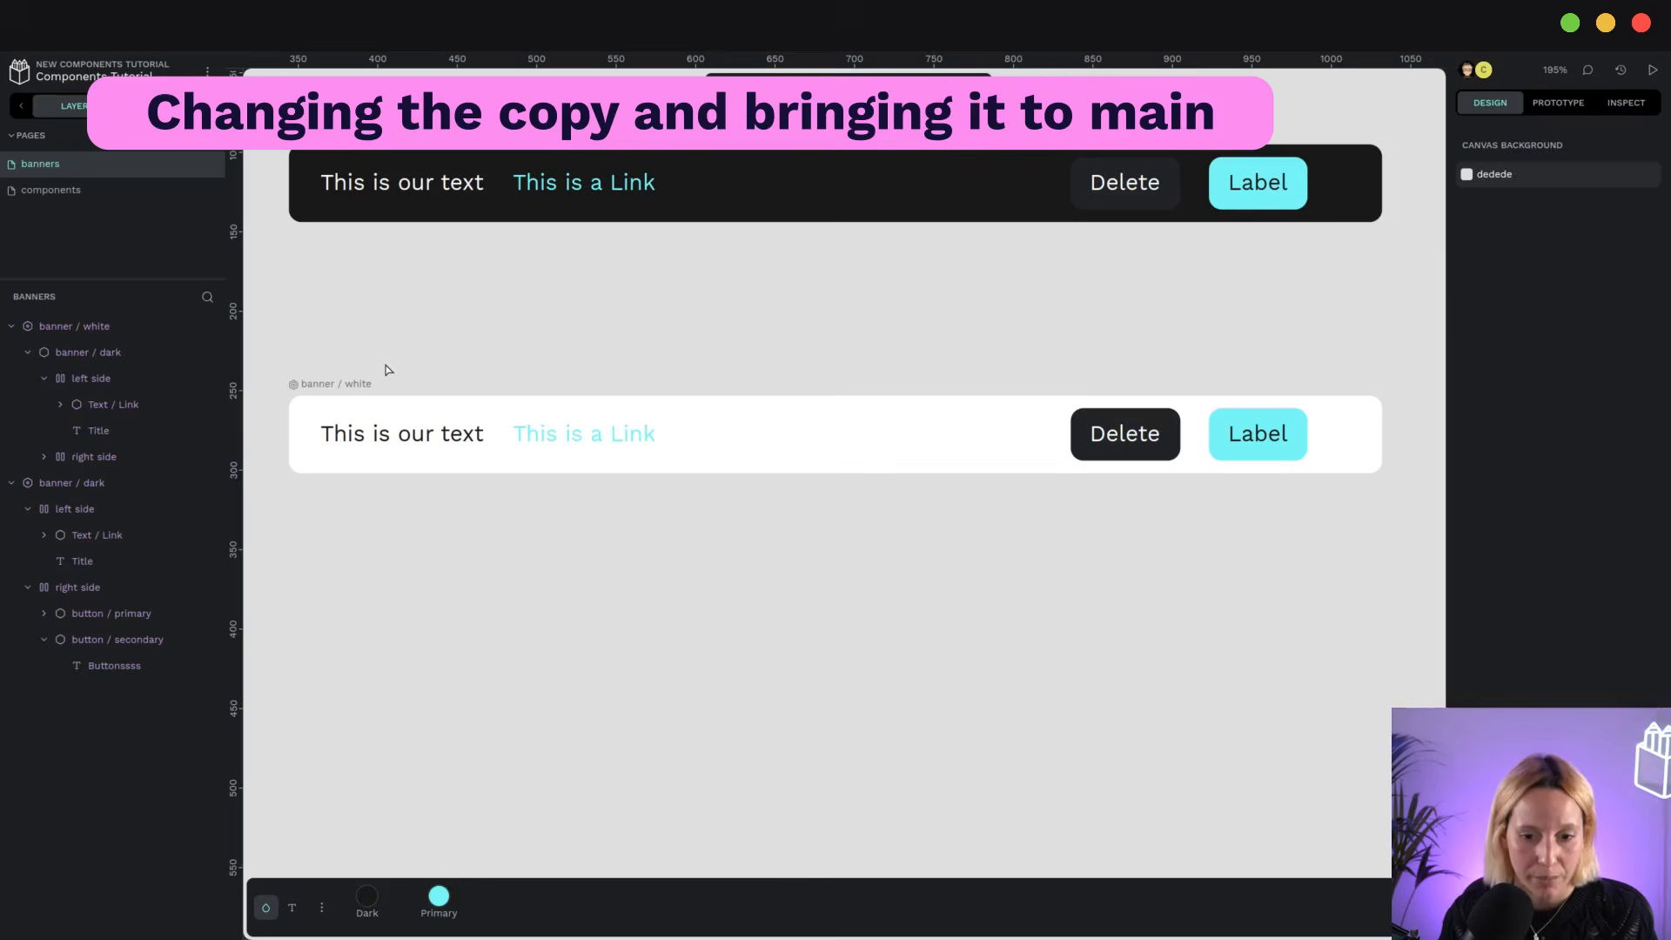
Update the main banner / dark component from its copy nested in banner / white, and undo the update
left_click(105, 354)
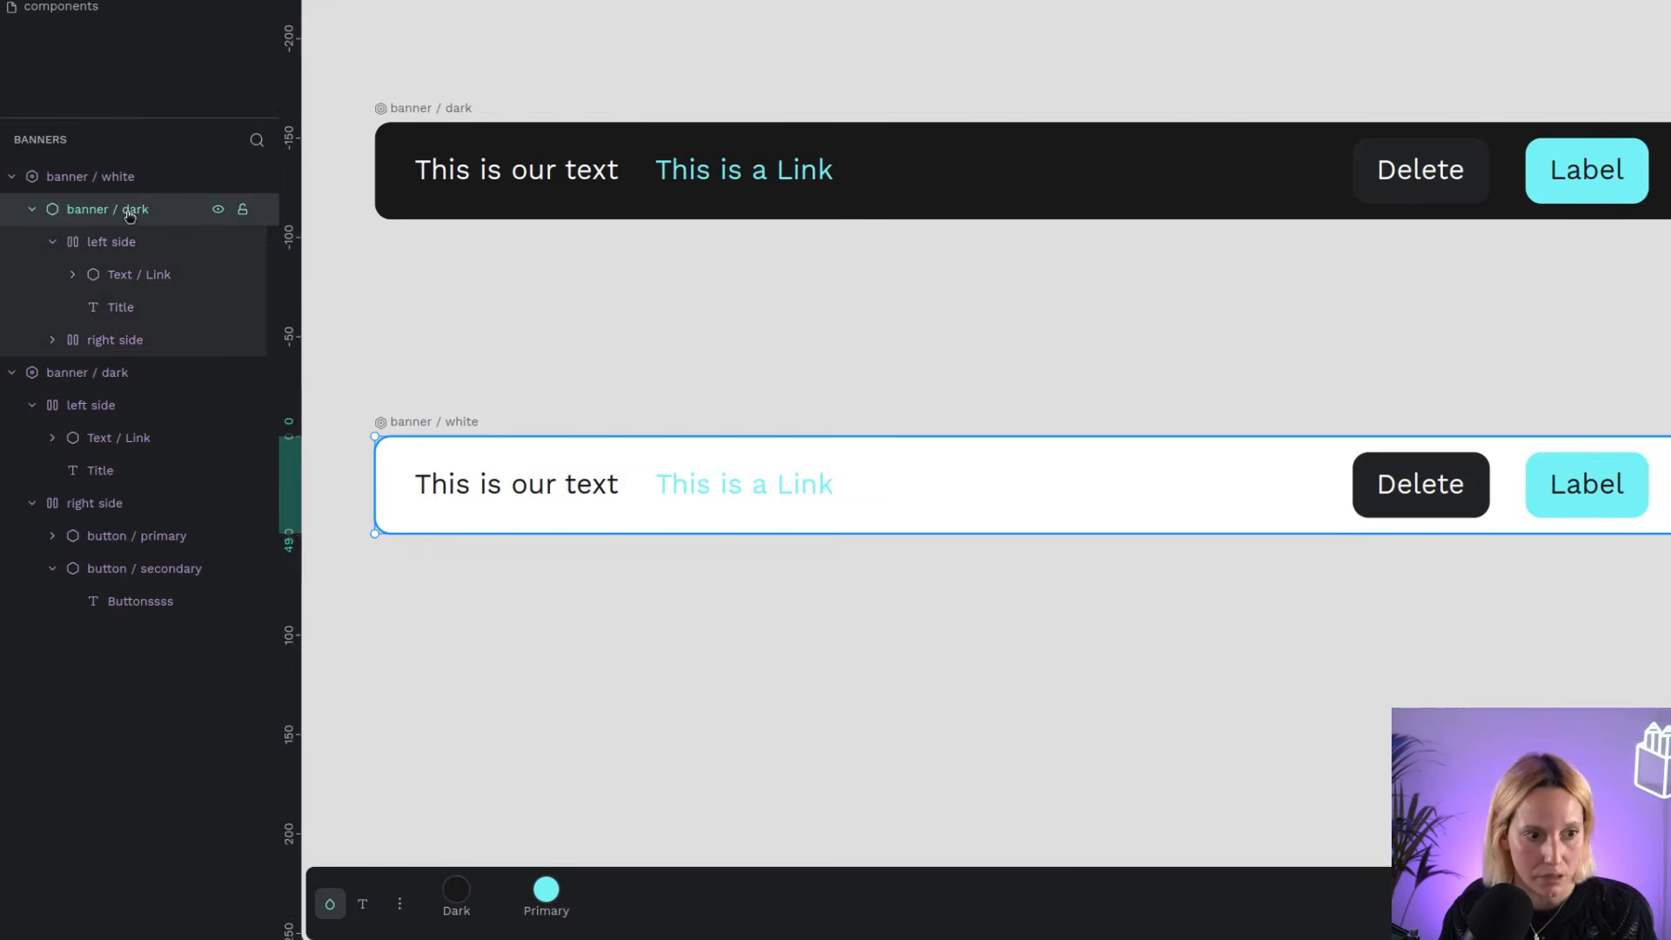
right_click(129, 216)
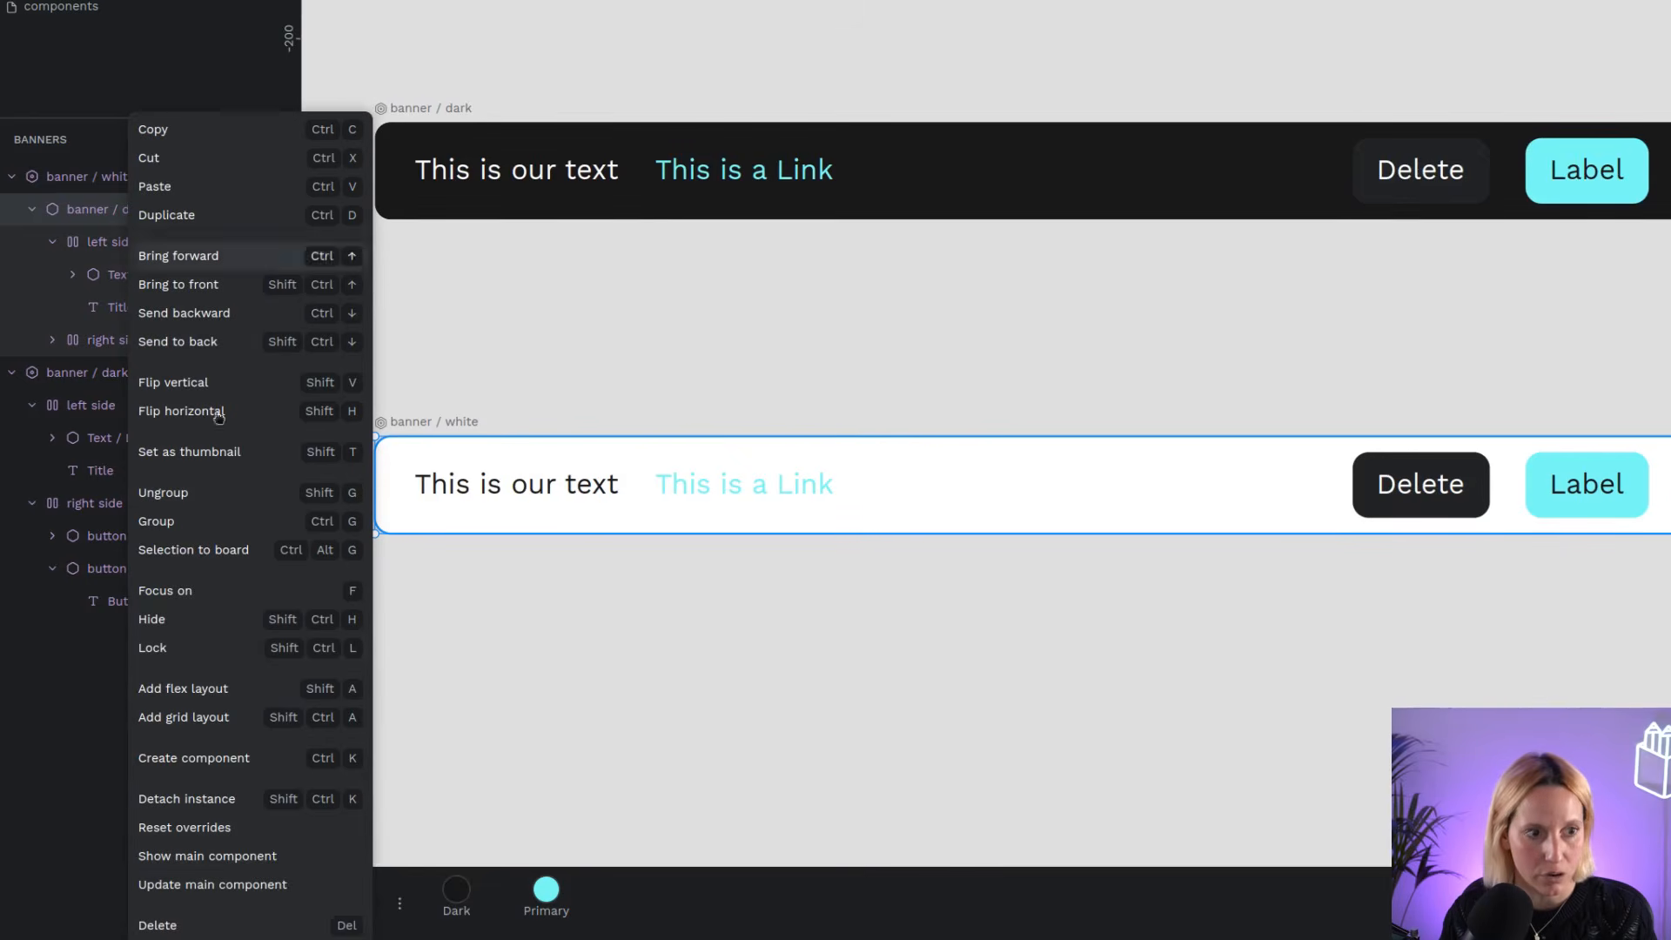
left_click(246, 885)
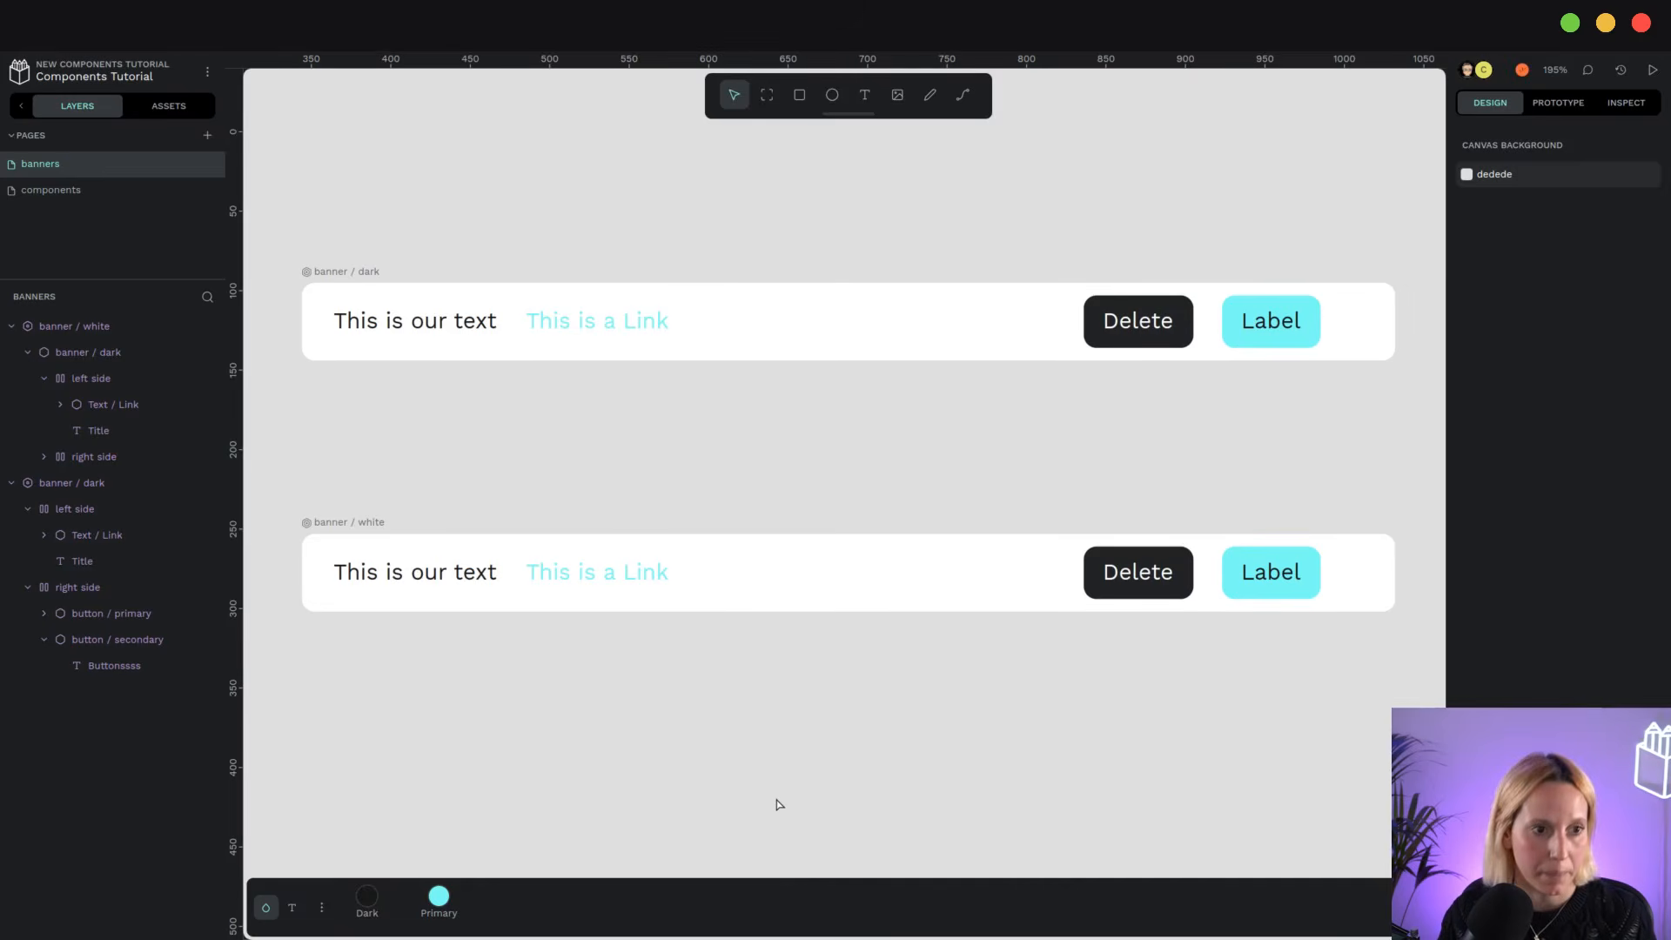
key("ctrl+z")
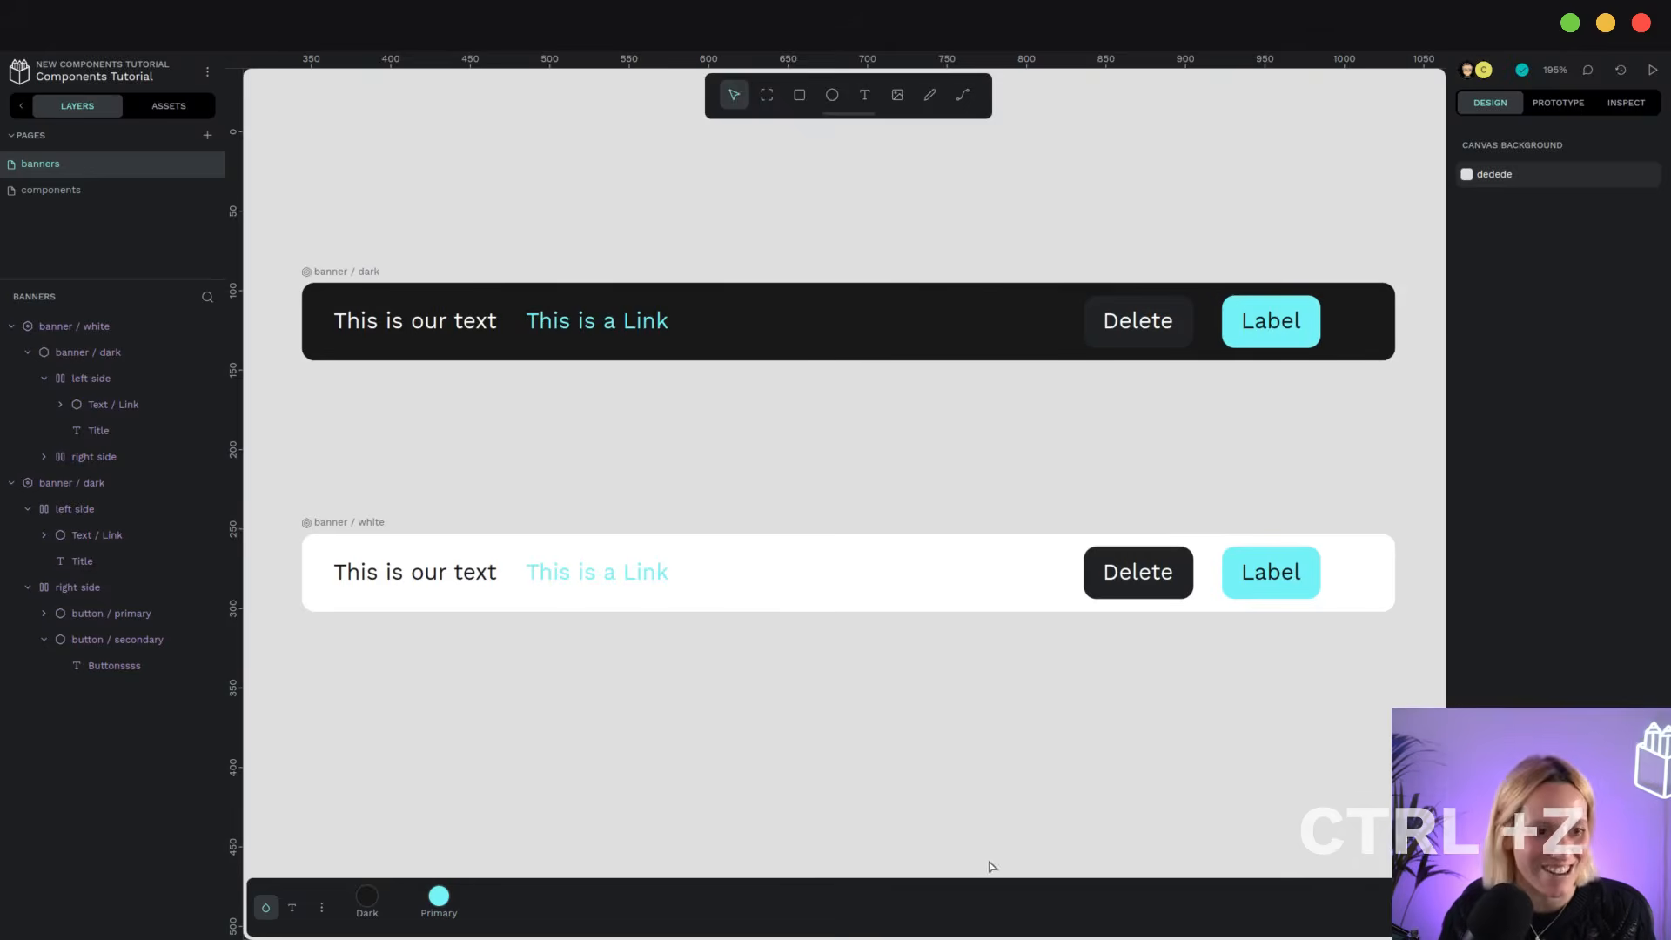
Delete the button / secondary main component on the components page
left_click(68, 195)
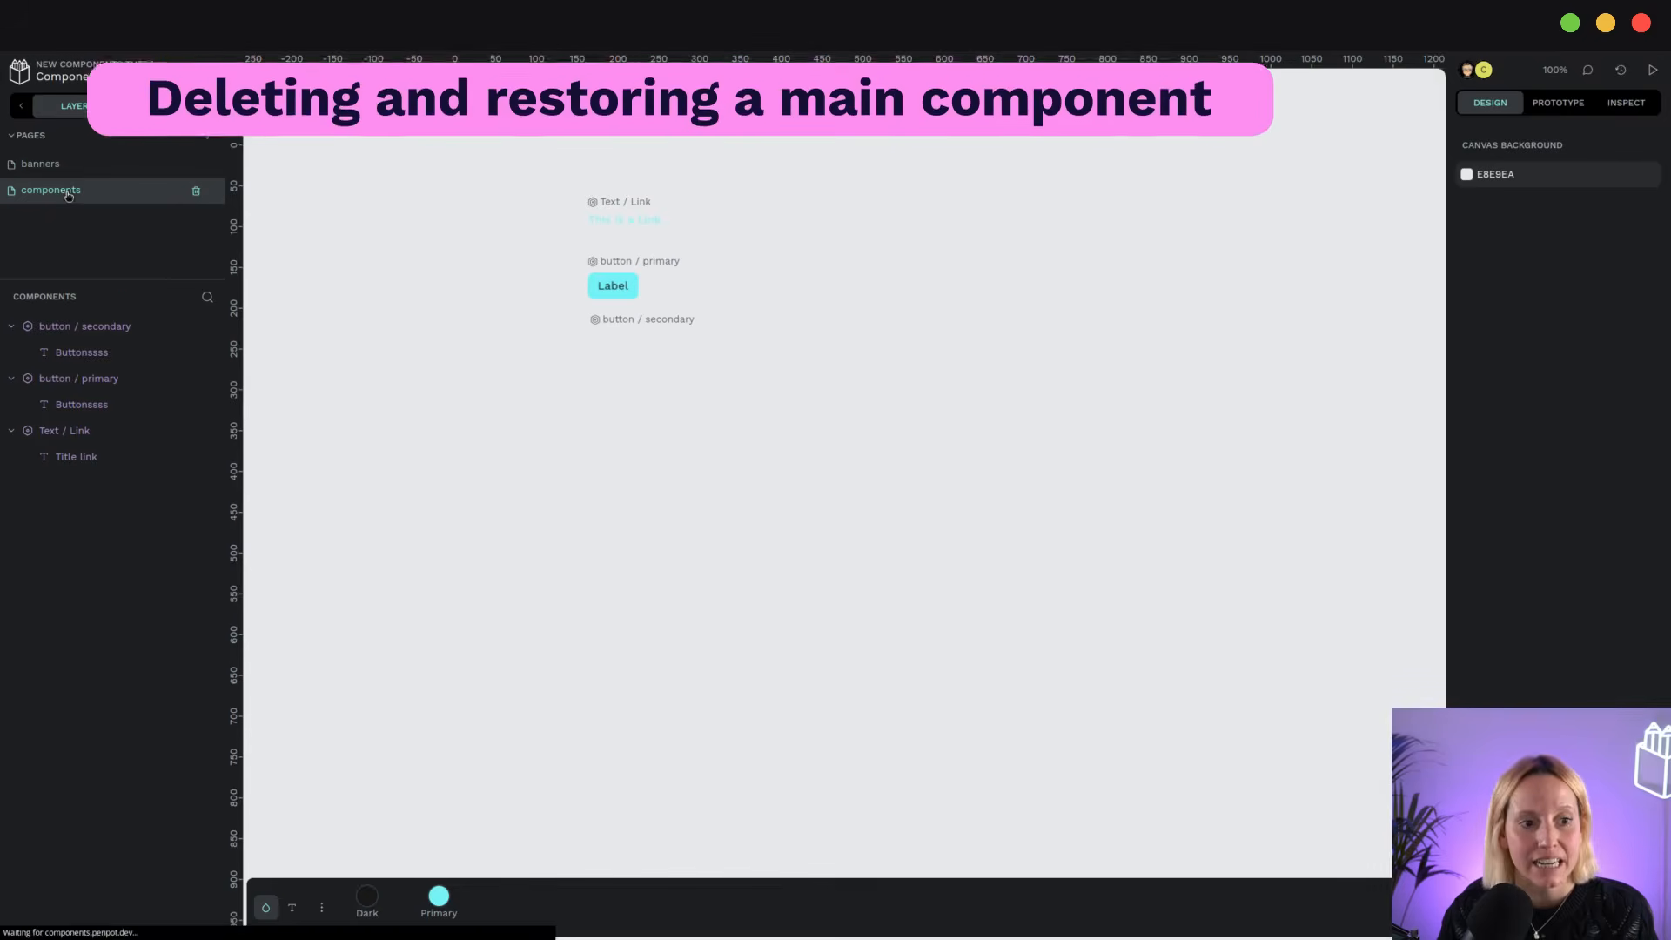
left_click(659, 322)
key("Delete")
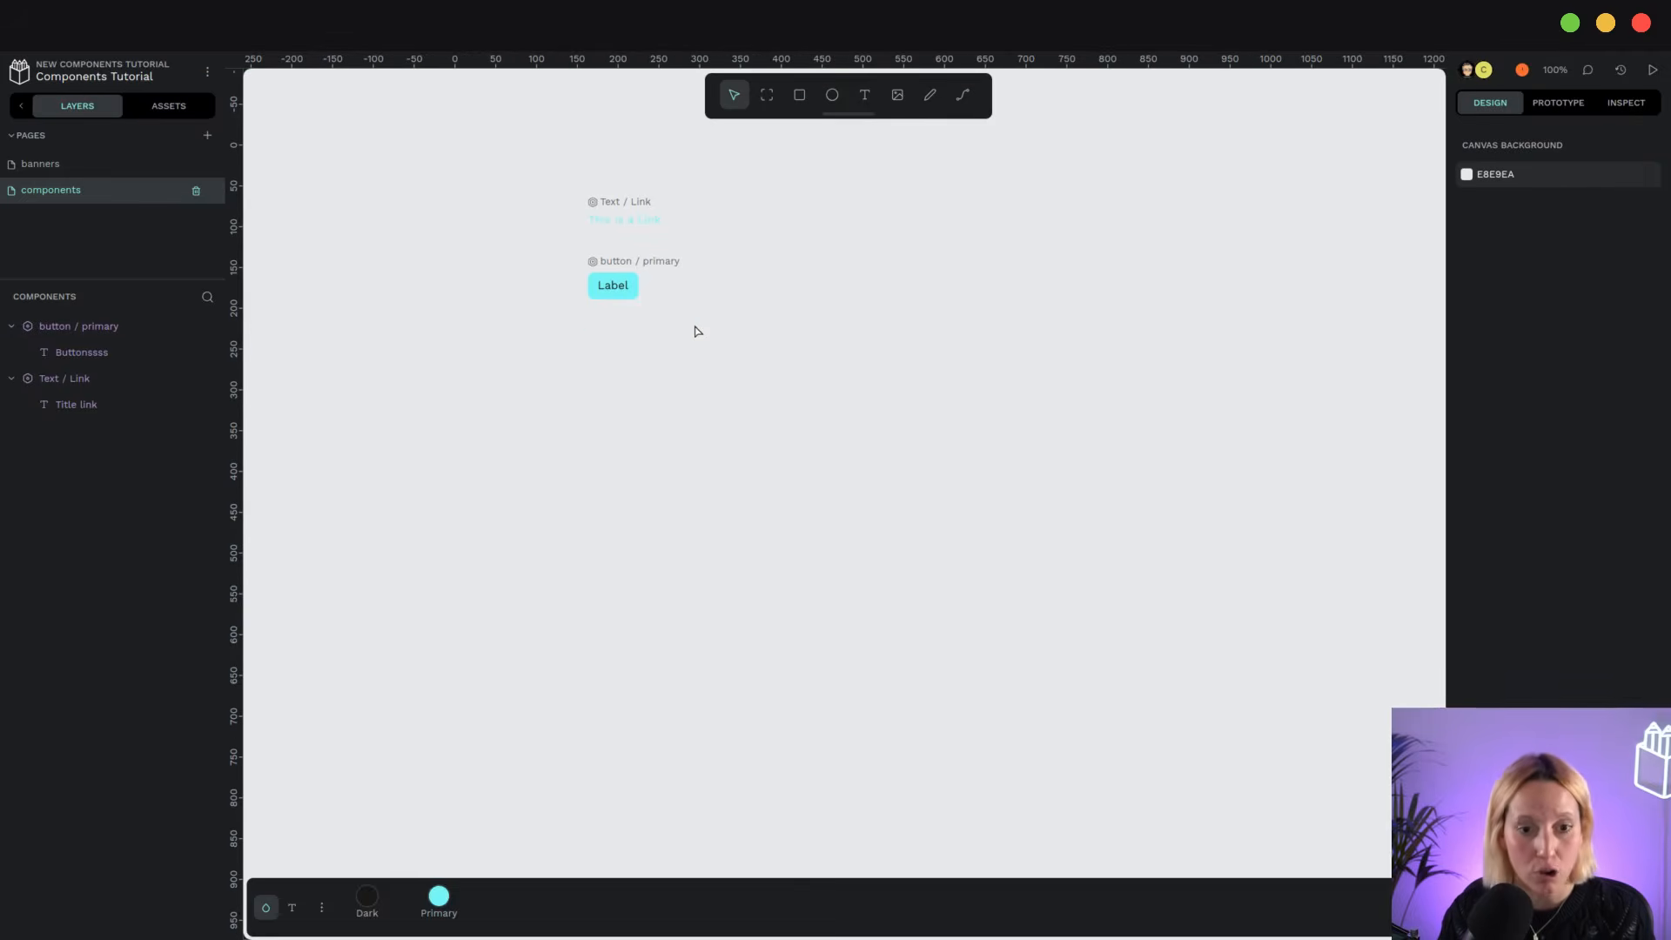
Restore the deleted button / secondary main component from its instance in banner / dark on the banners page
left_click(85, 163)
left_click(105, 613)
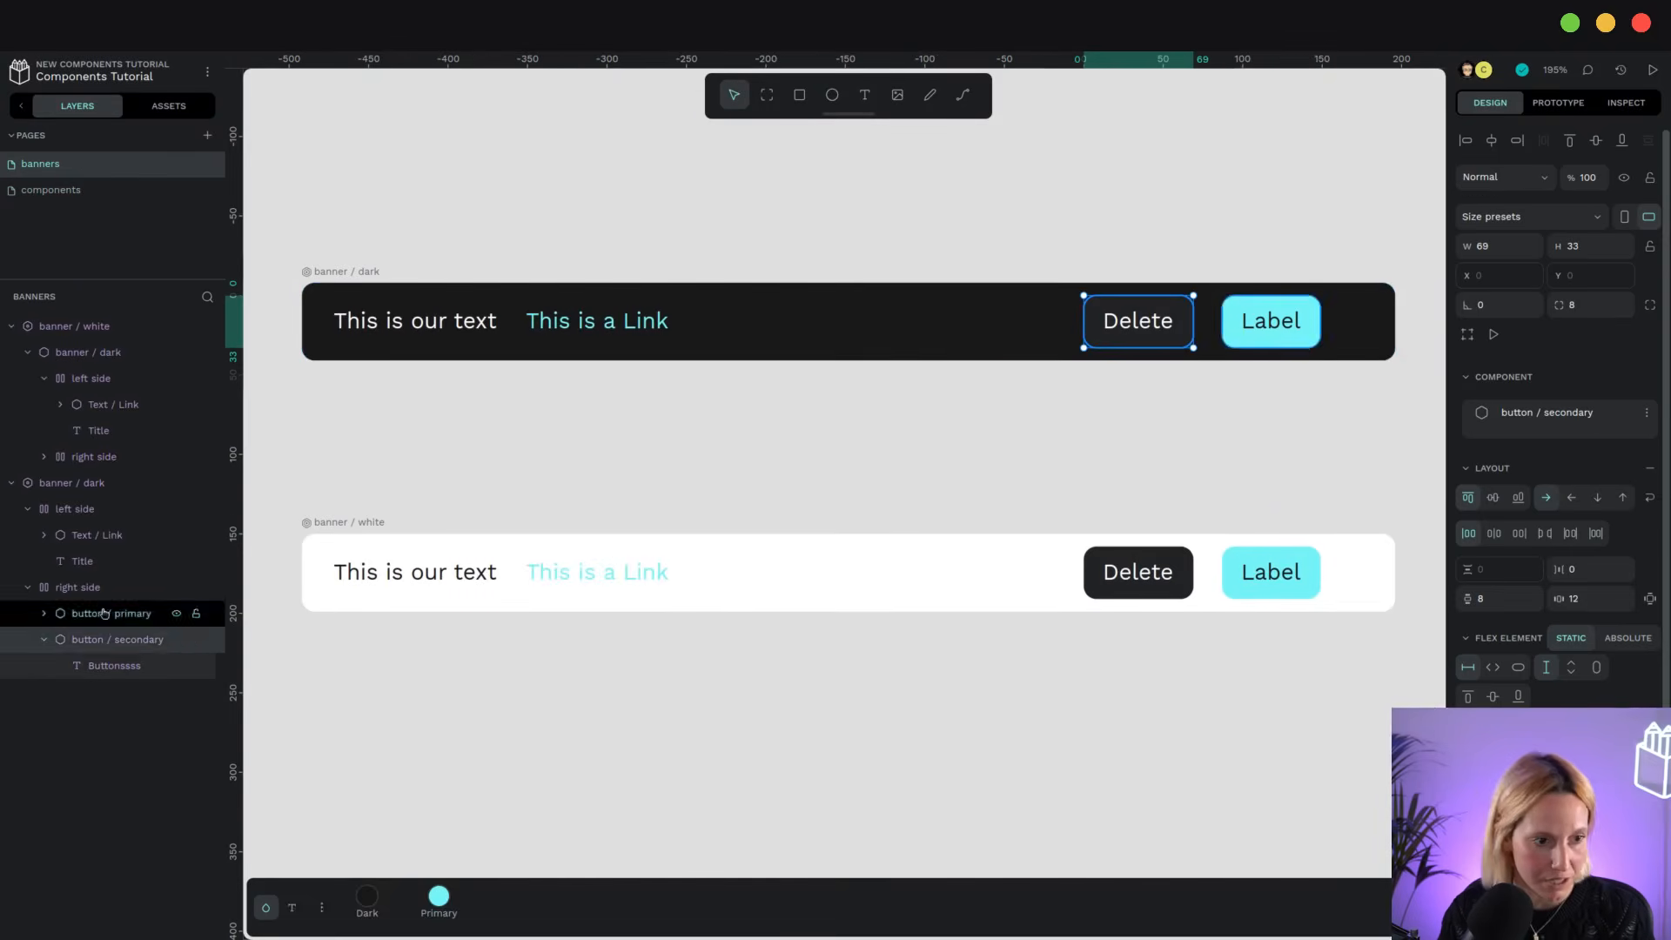
left_click(114, 639)
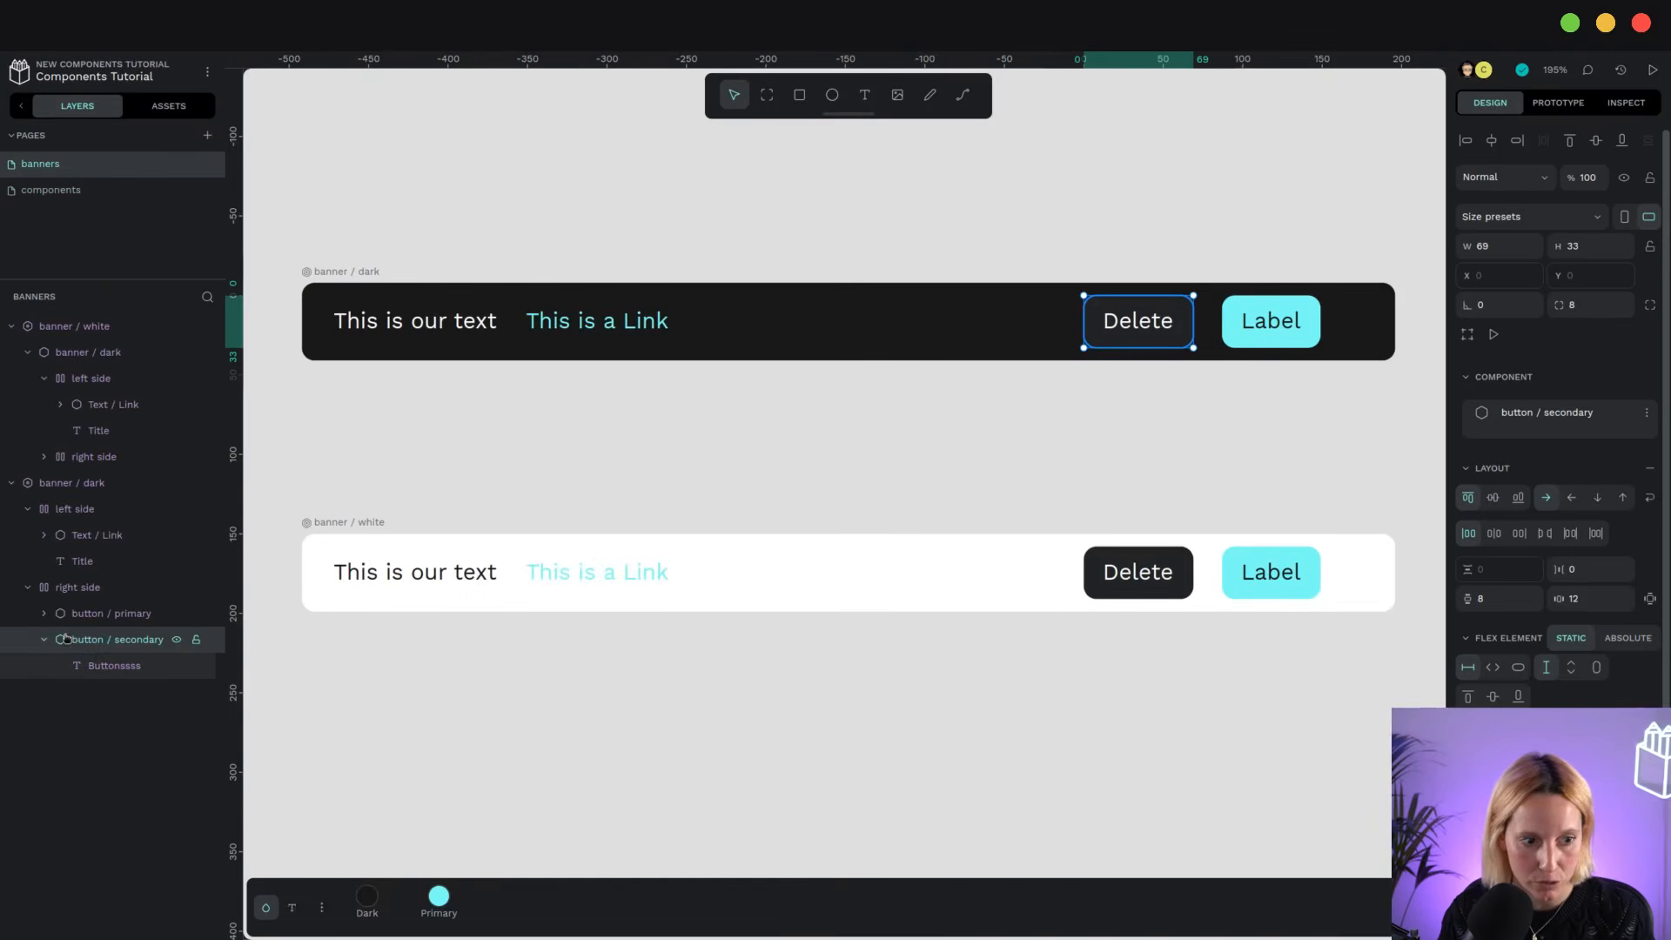
right_click(120, 644)
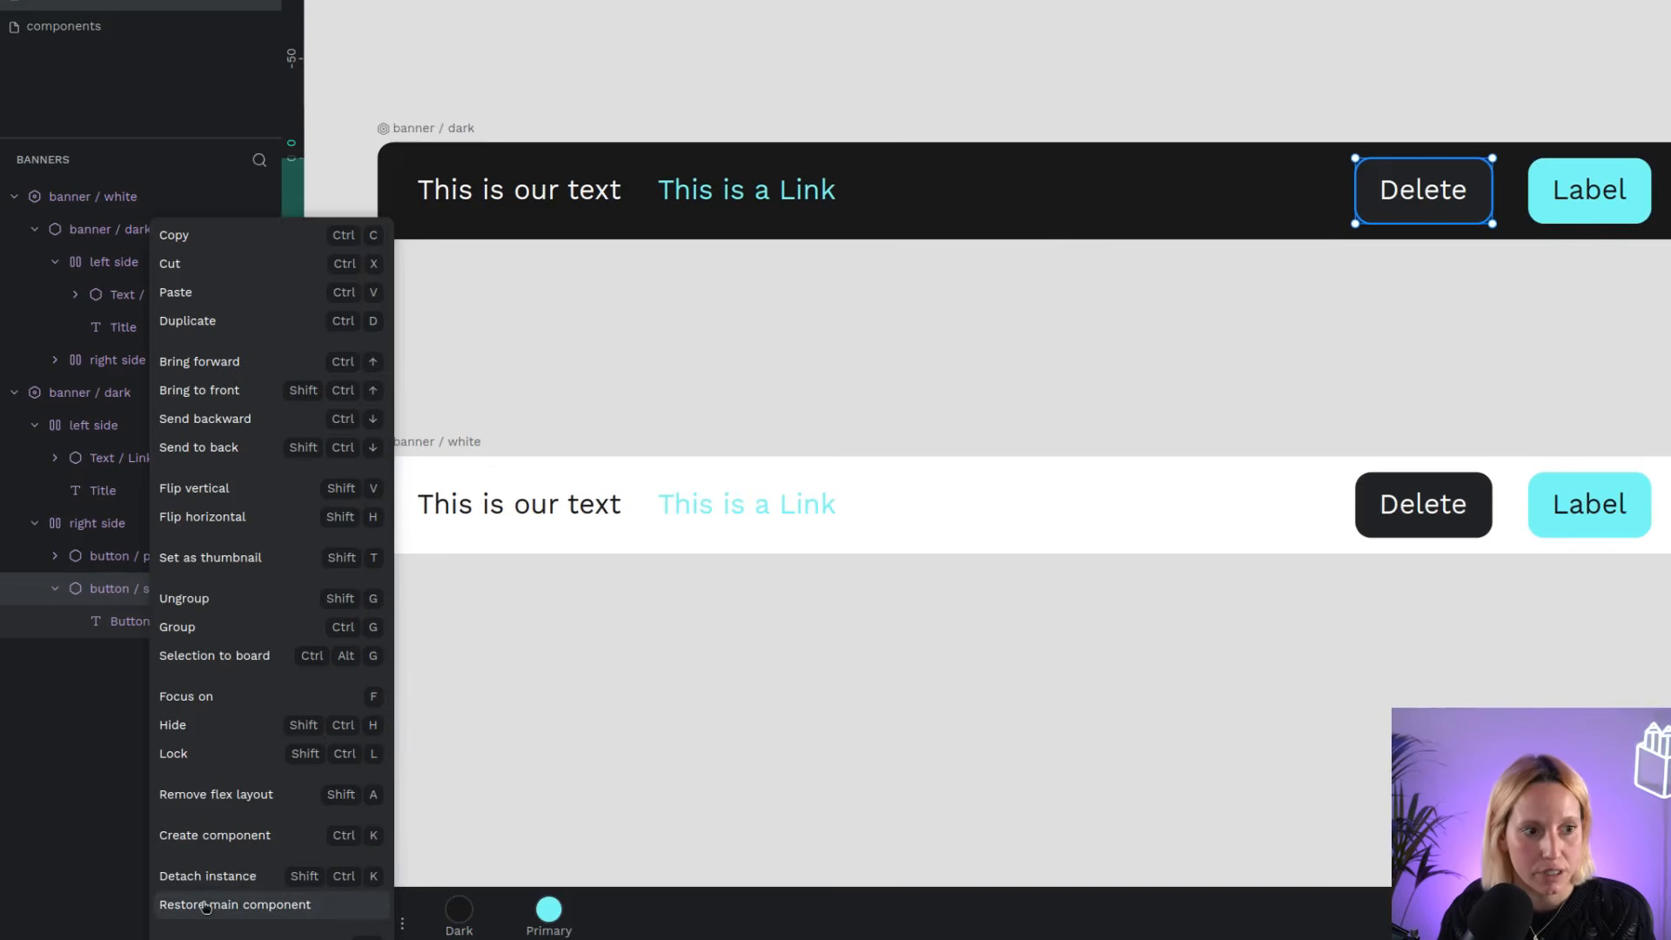
left_click(206, 905)
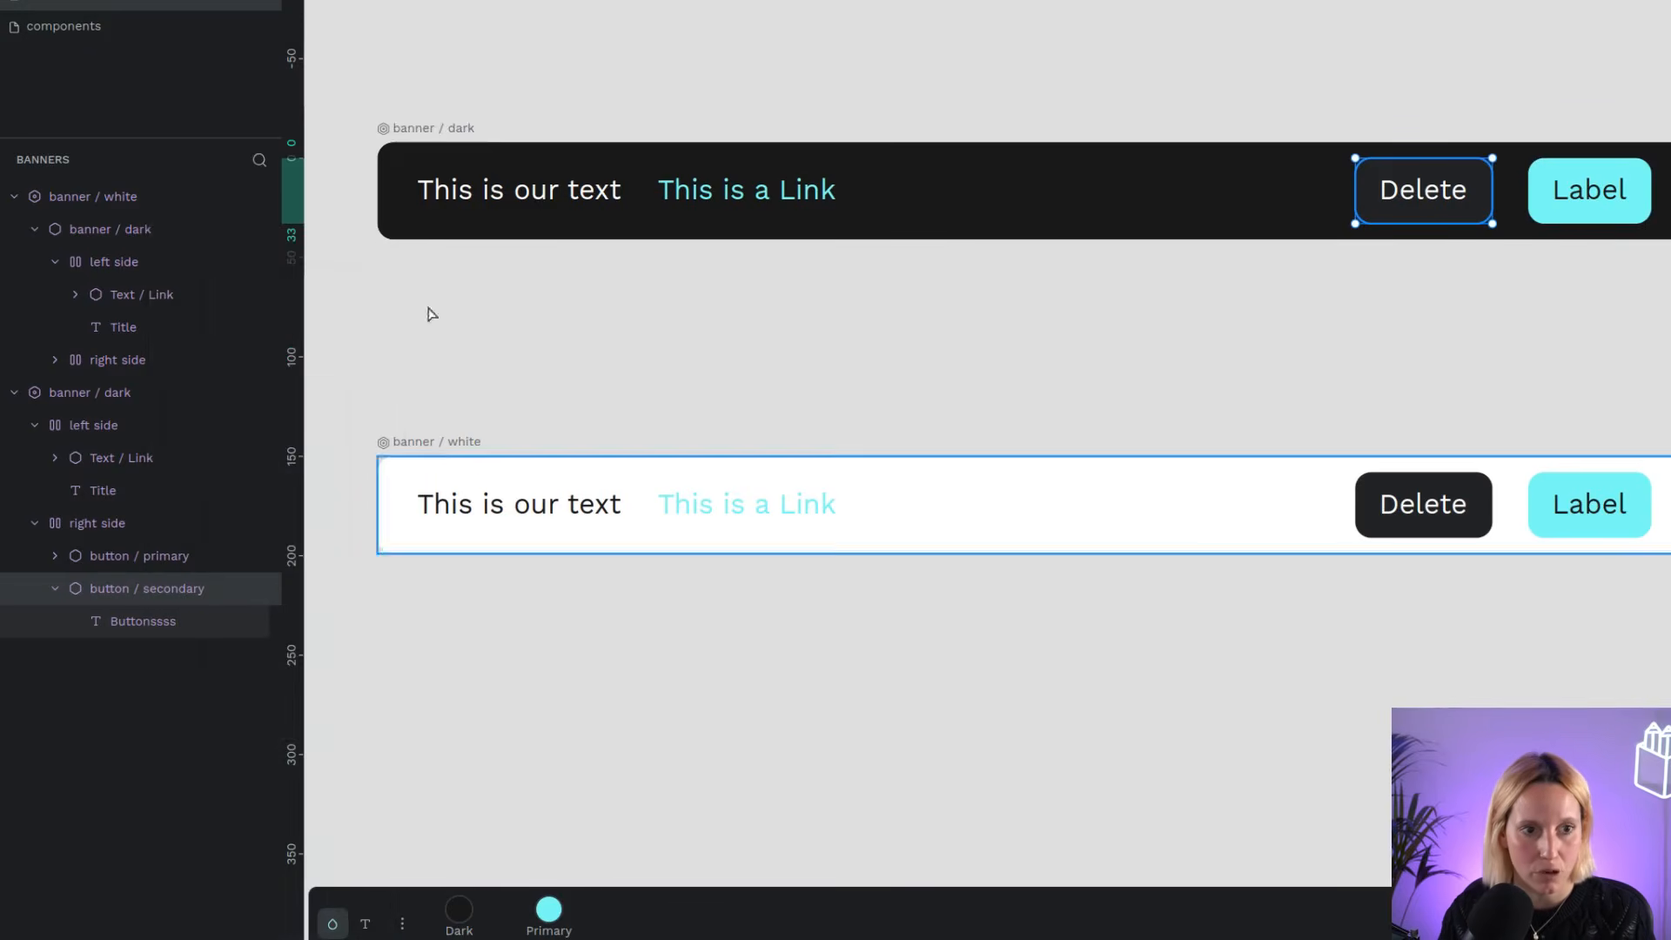
Inspect the restored button / secondary component on the components page and in the file's local component library
left_click(96, 26)
left_click(986, 109)
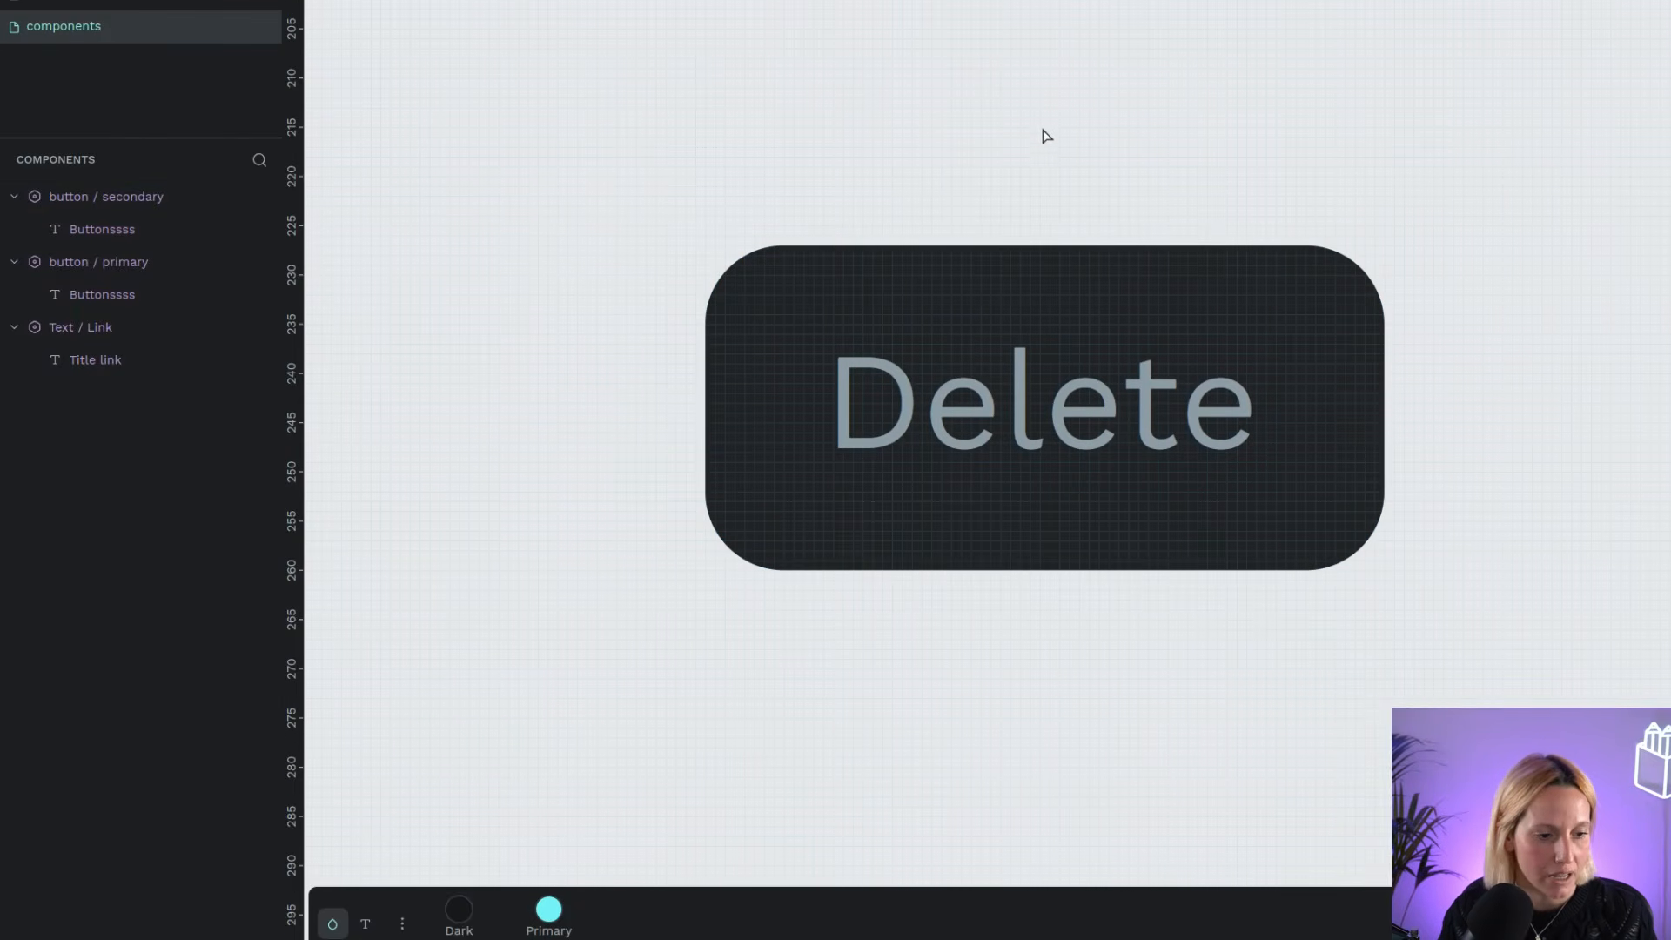
scroll(1211, 186, "down", 3, "ctrl")
scroll(1211, 186, "down", 4, "ctrl")
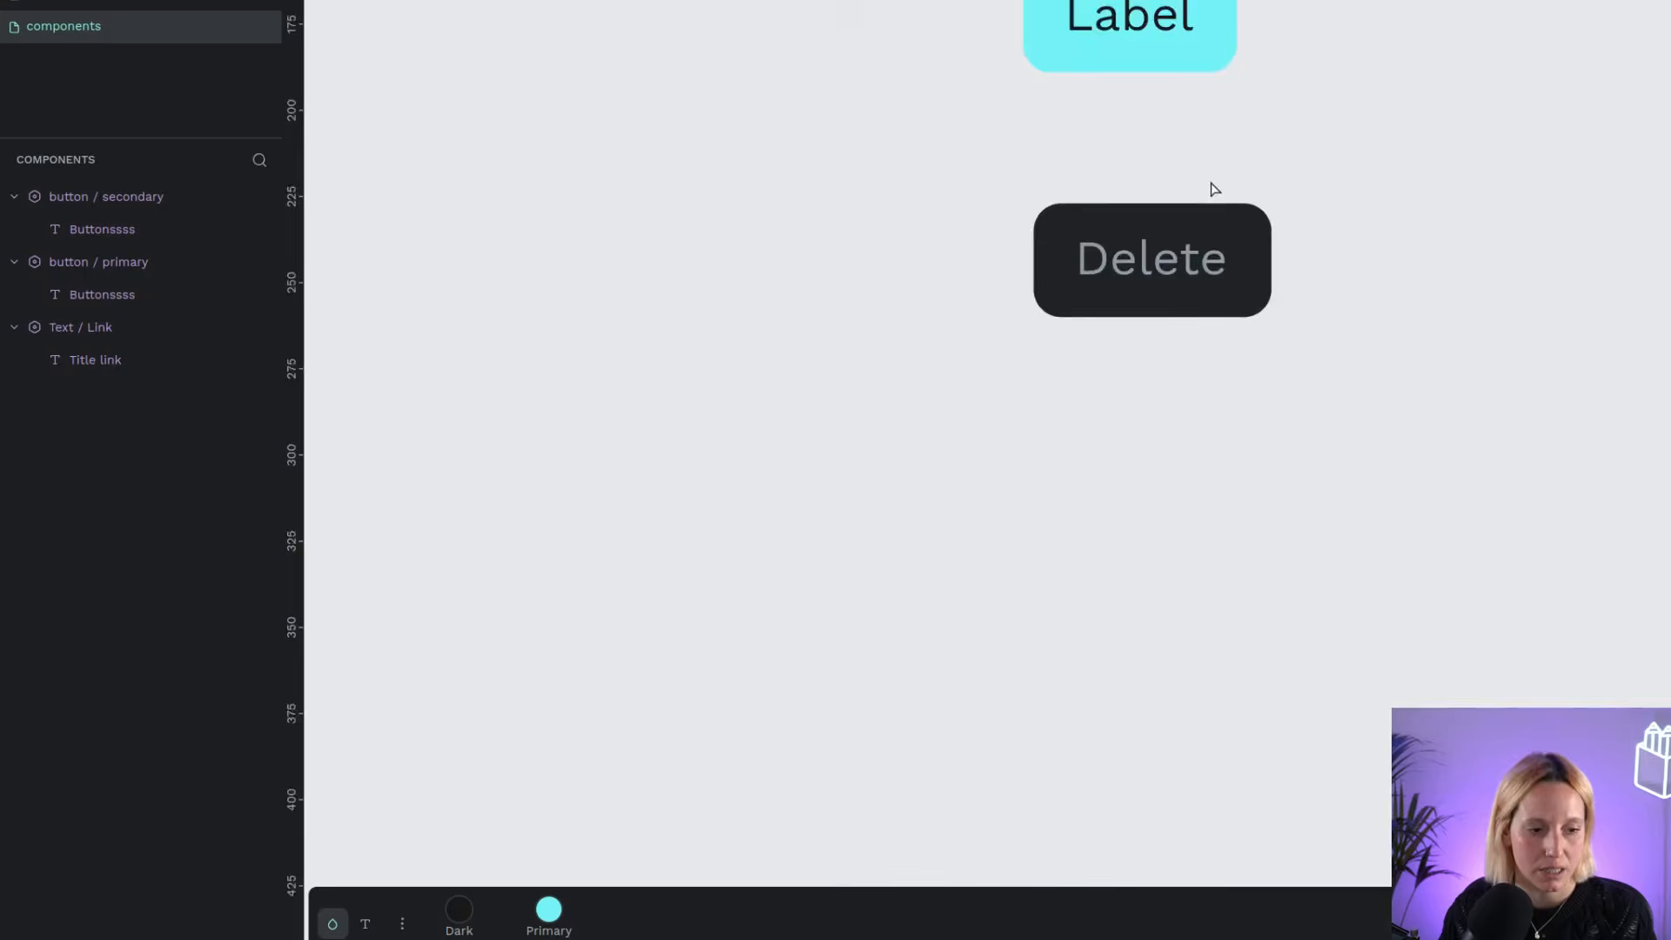
left_click(168, 102)
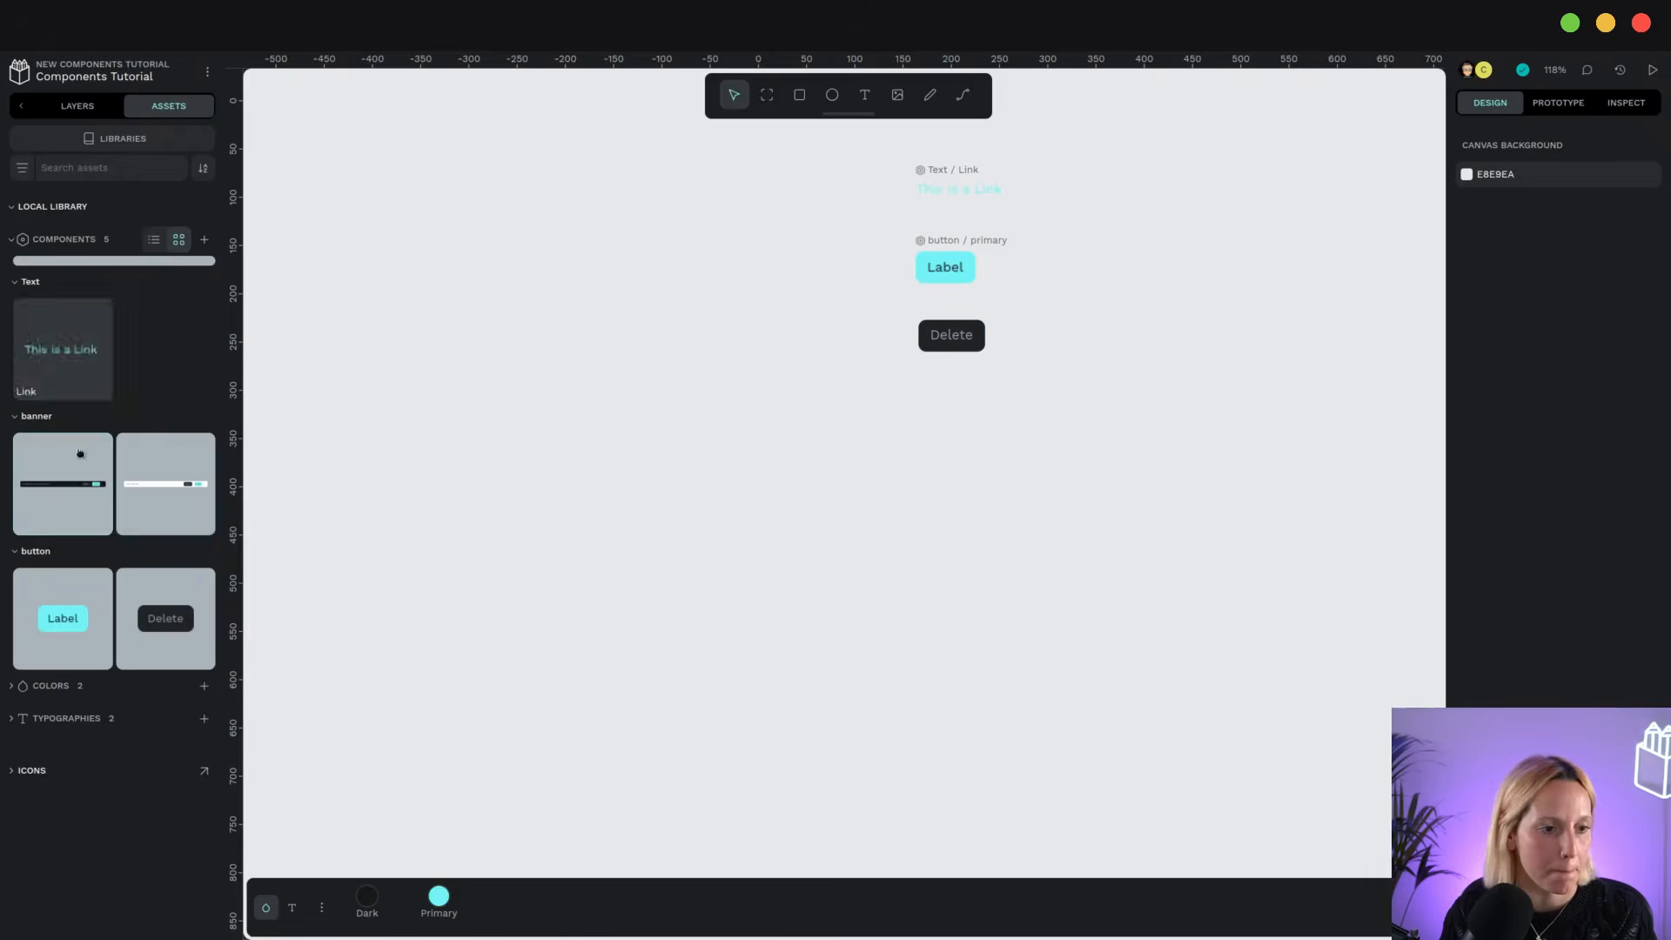
left_click(78, 105)
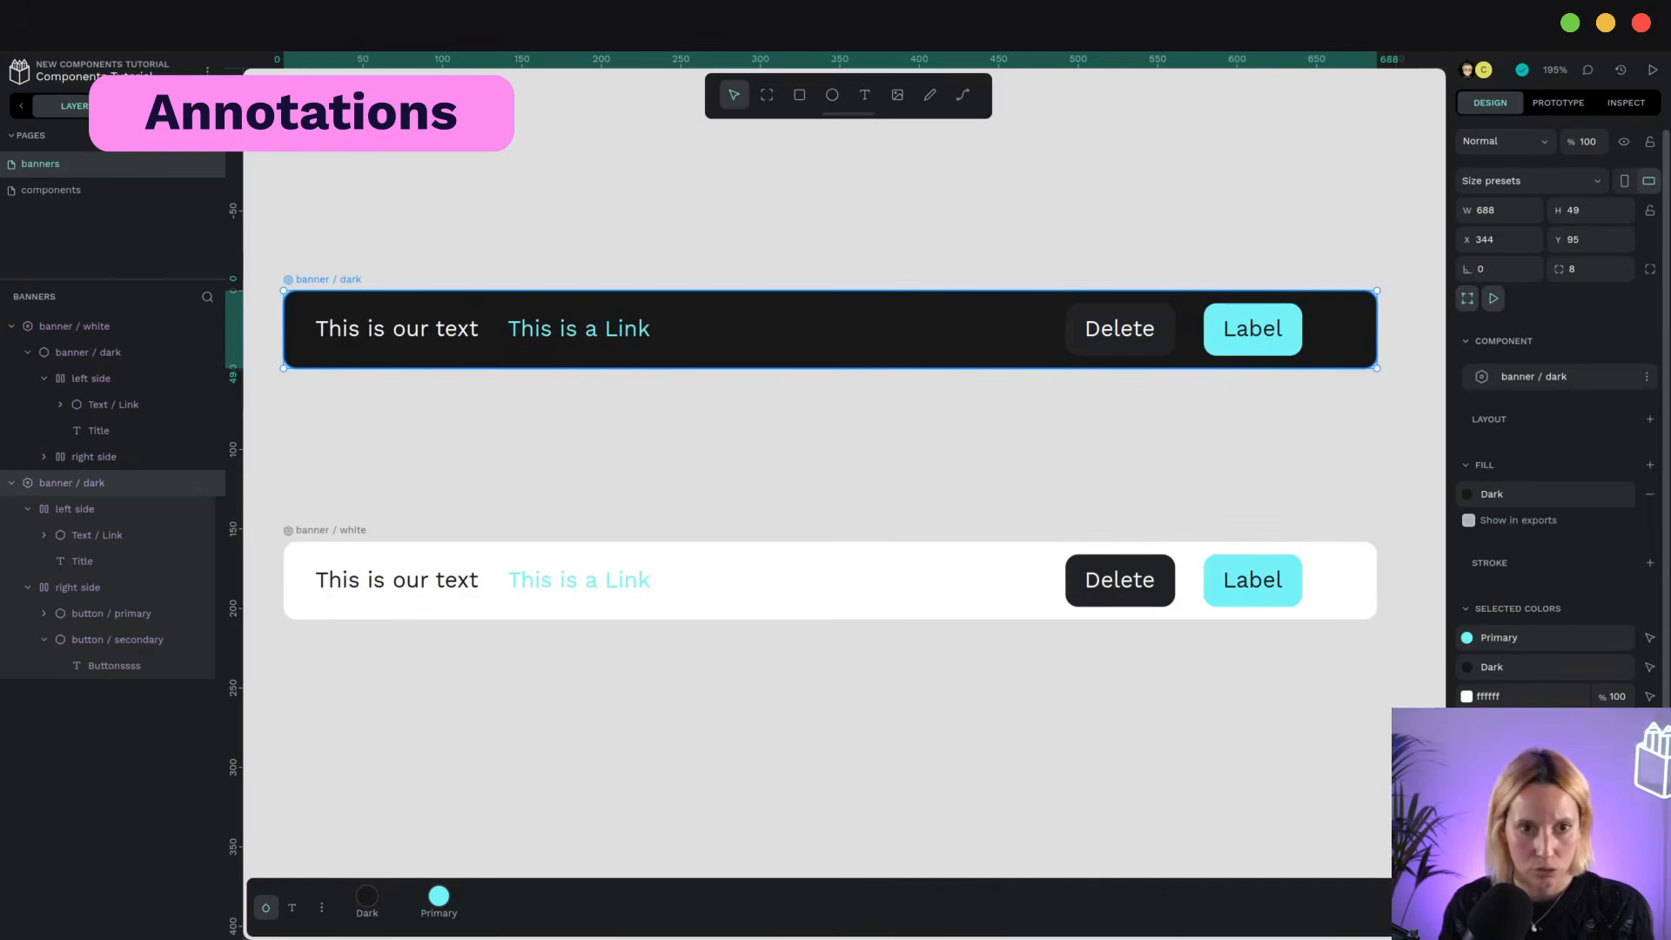
Annotate the banner / dark main component with "this is a dark banner for the dark UI version" and select its copy in banner / white
left_click(1646, 376)
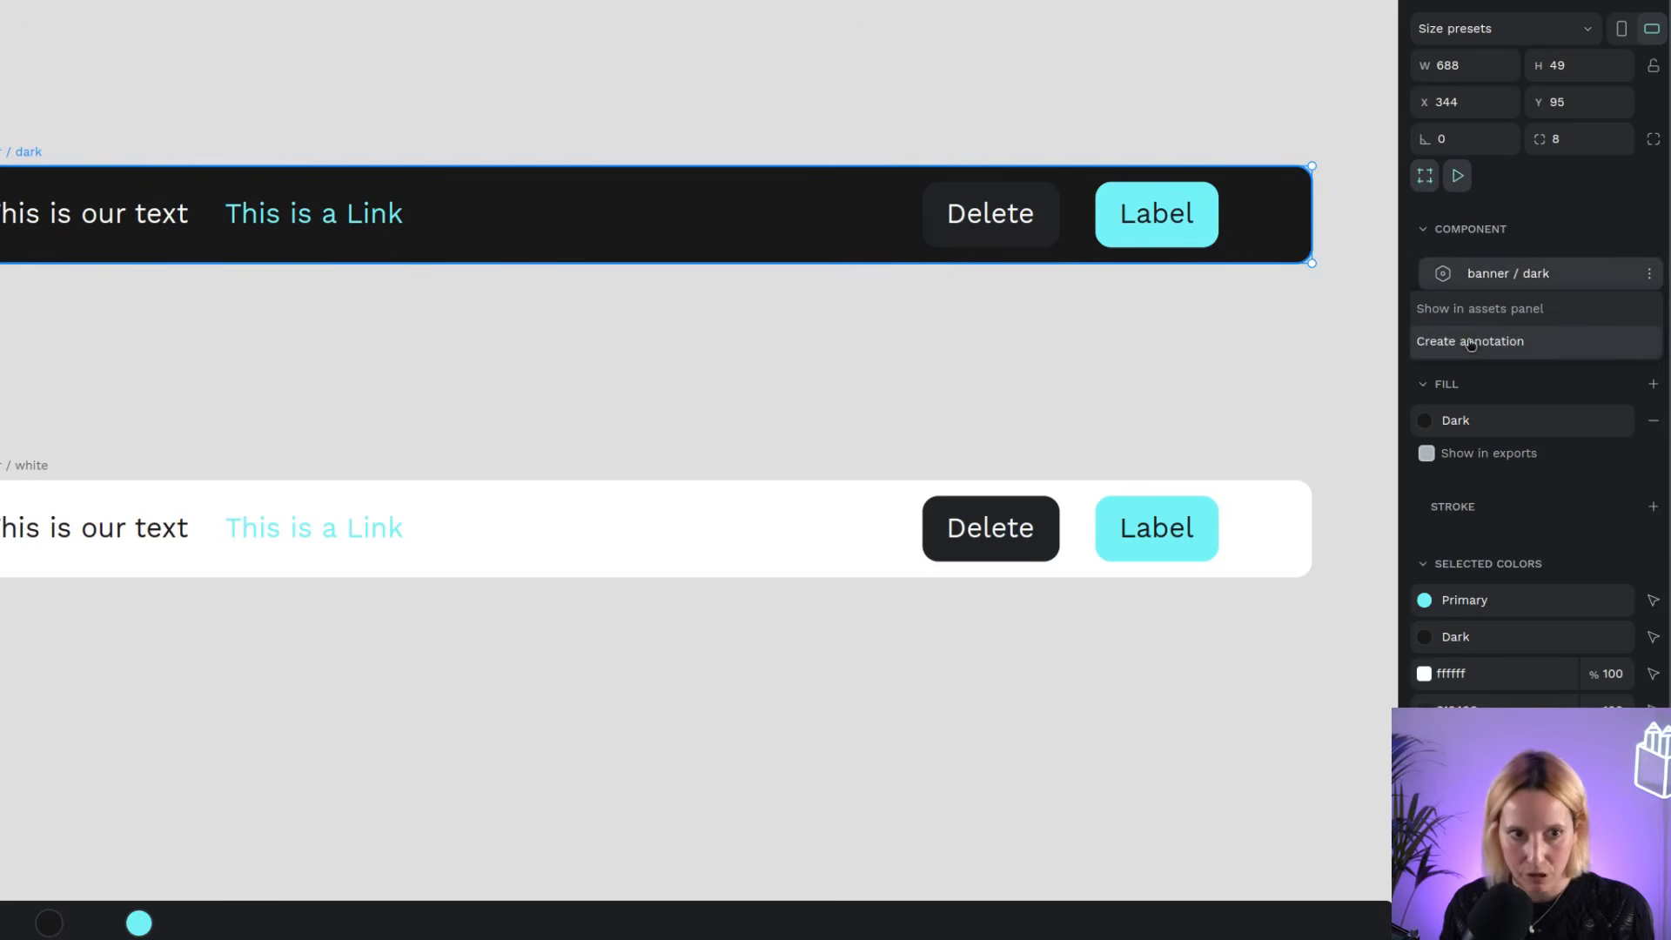
left_click(1466, 341)
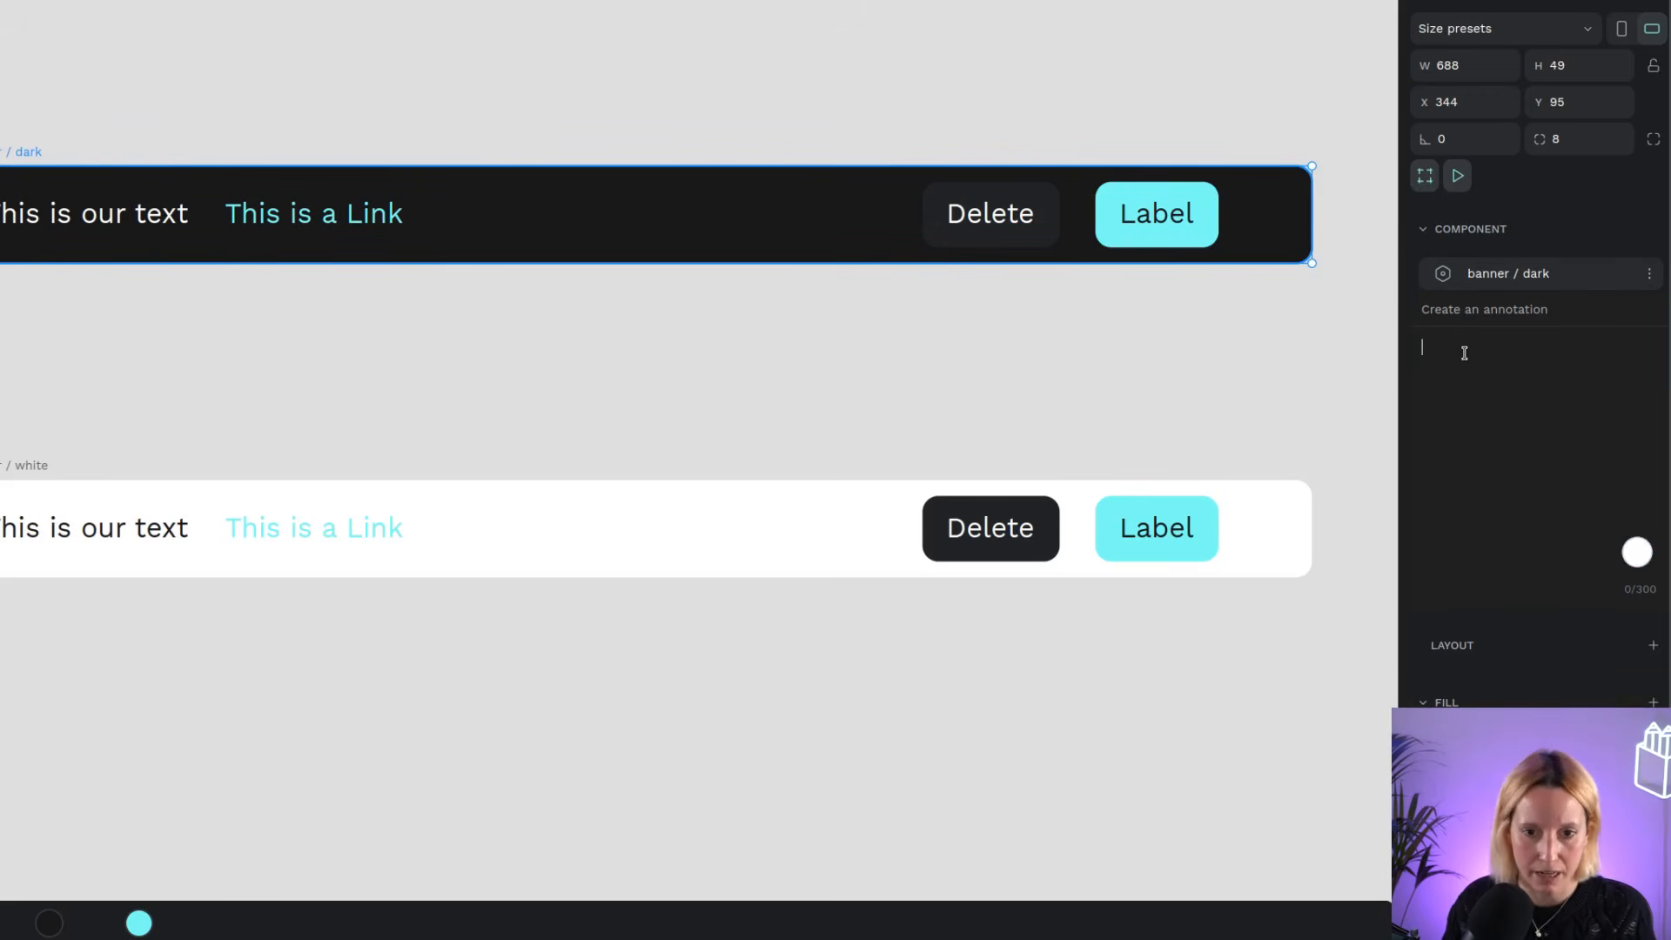
type("this ")
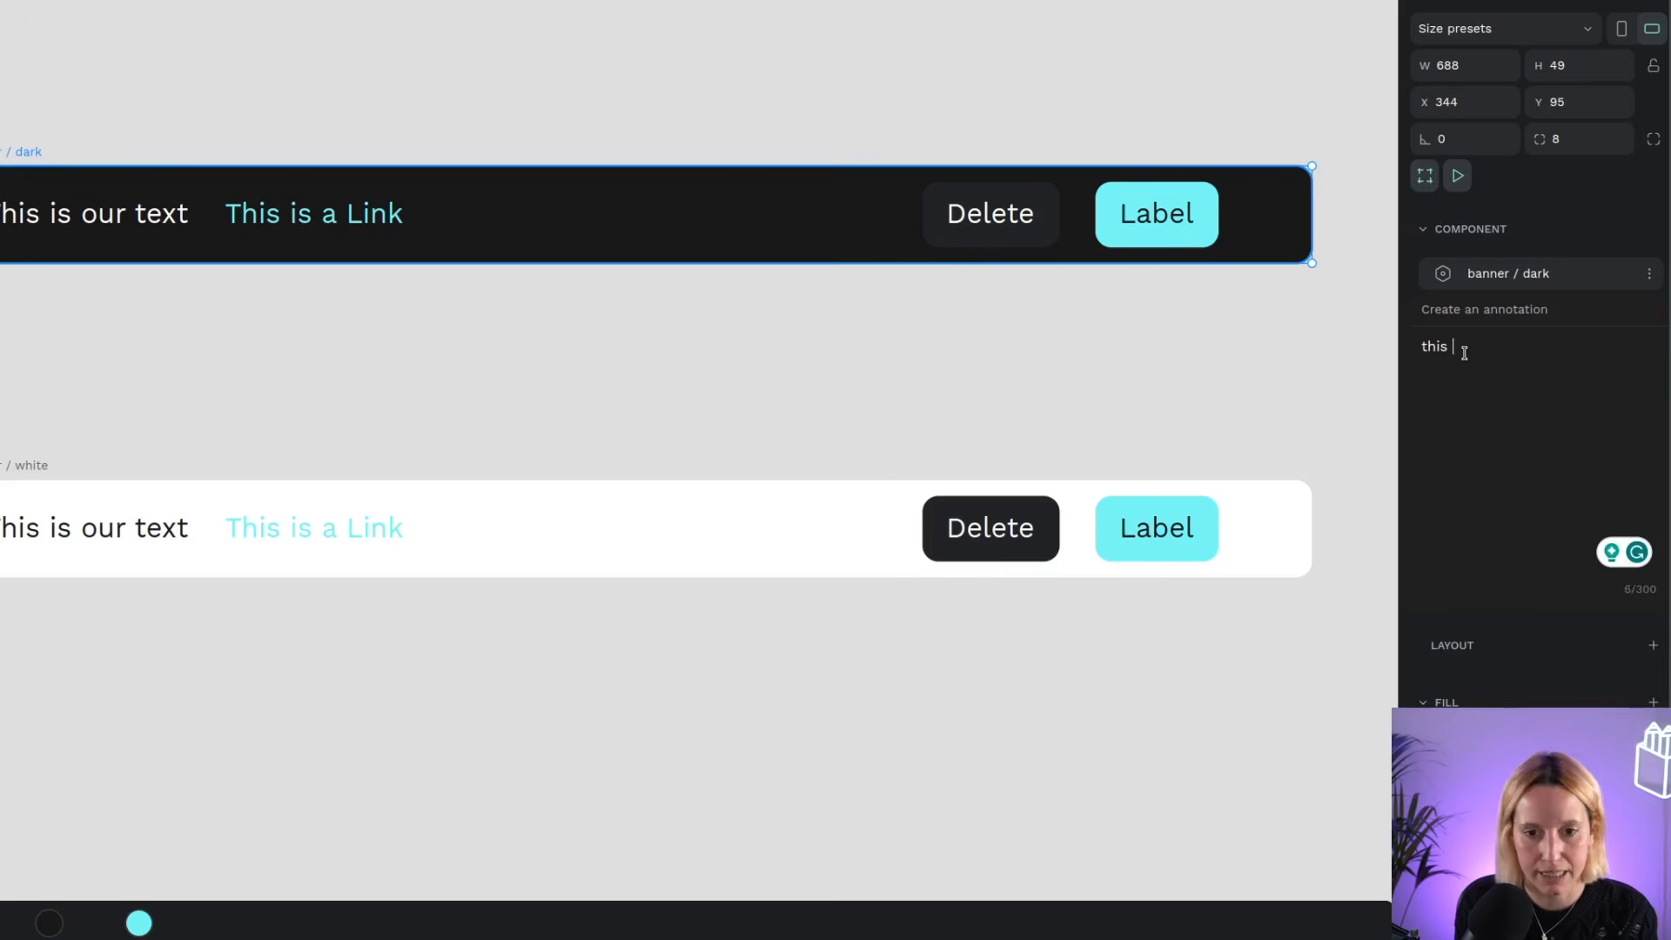
type("is a dark banne")
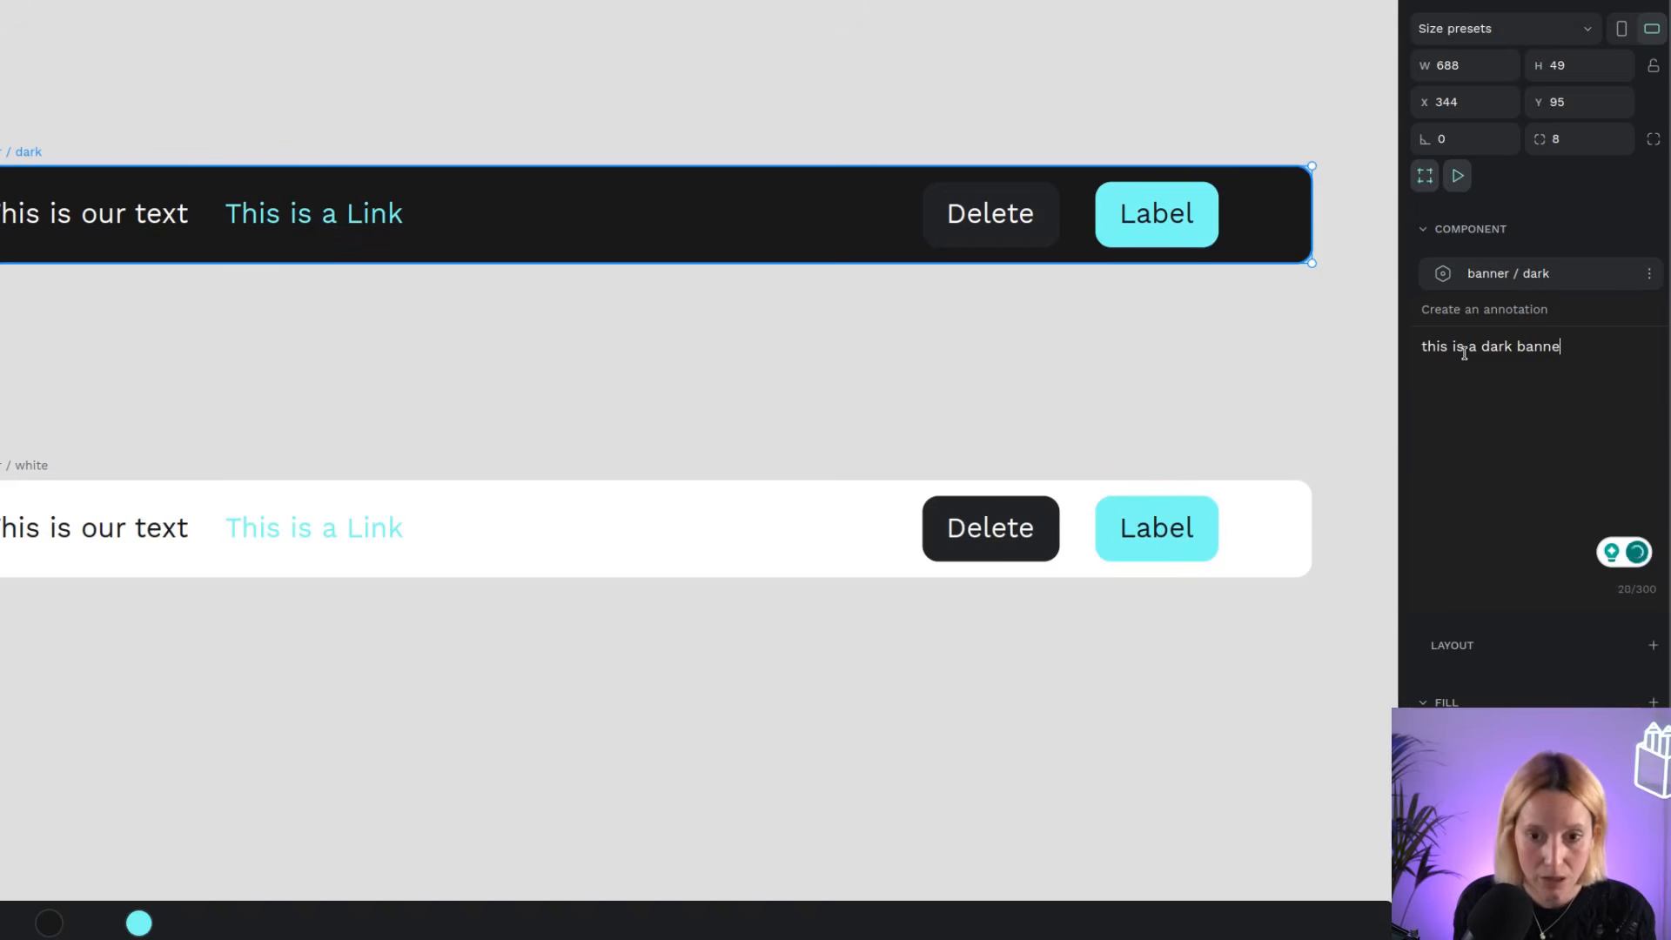
type("r for the dark UI version")
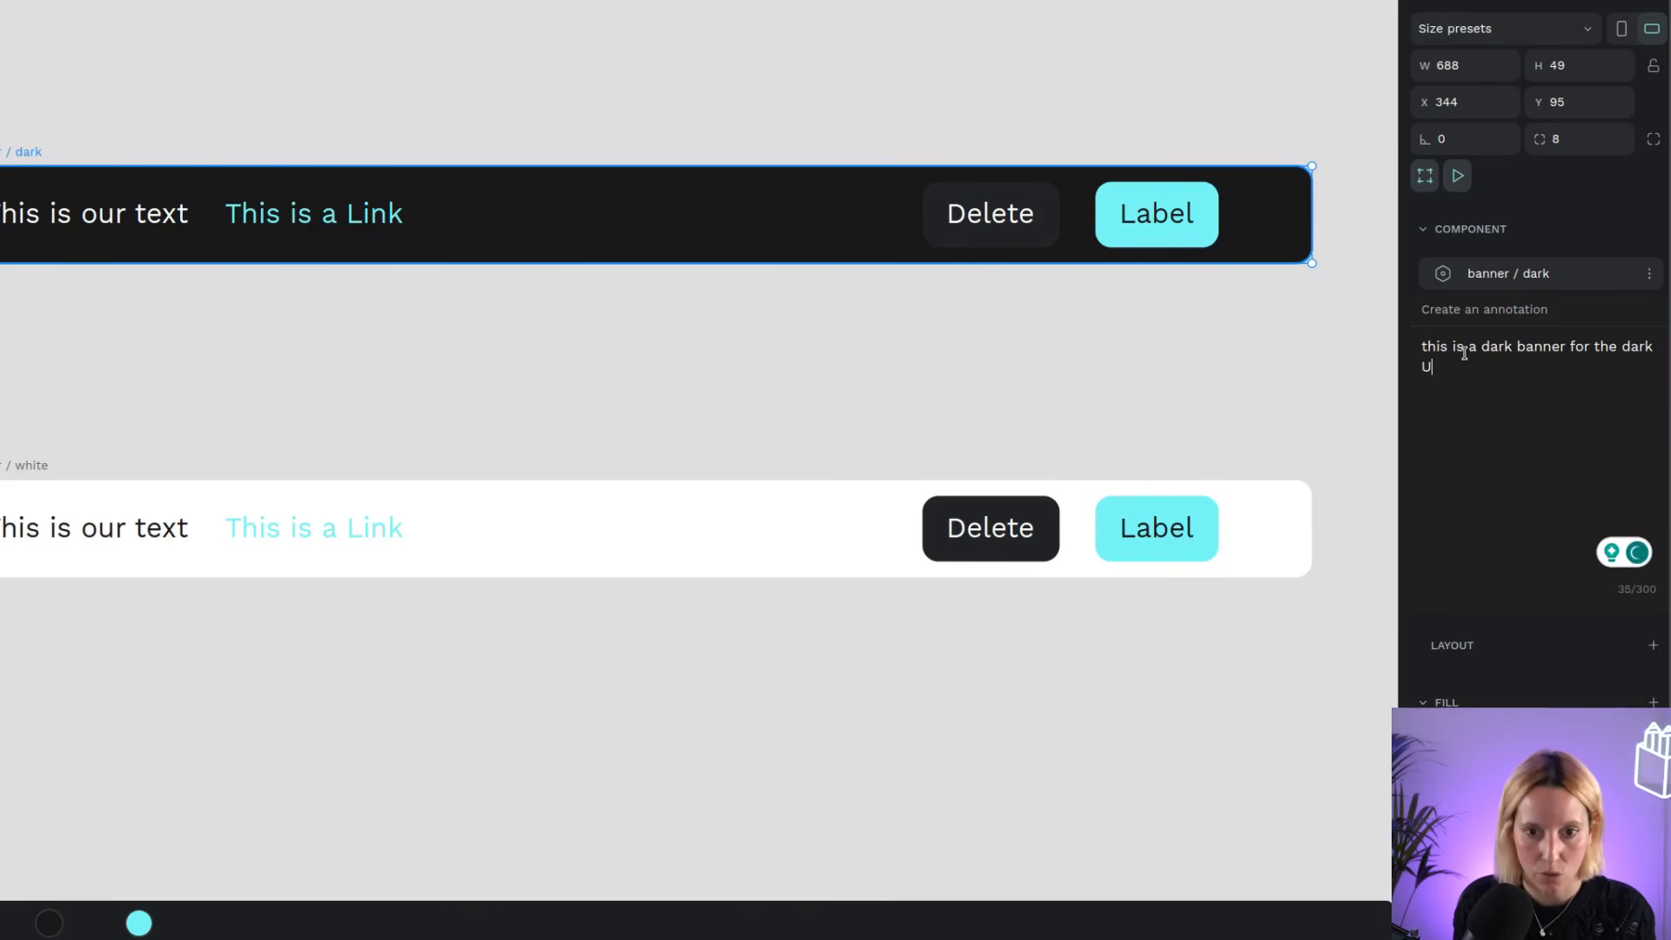
key("Return")
mouse_move(1620, 312)
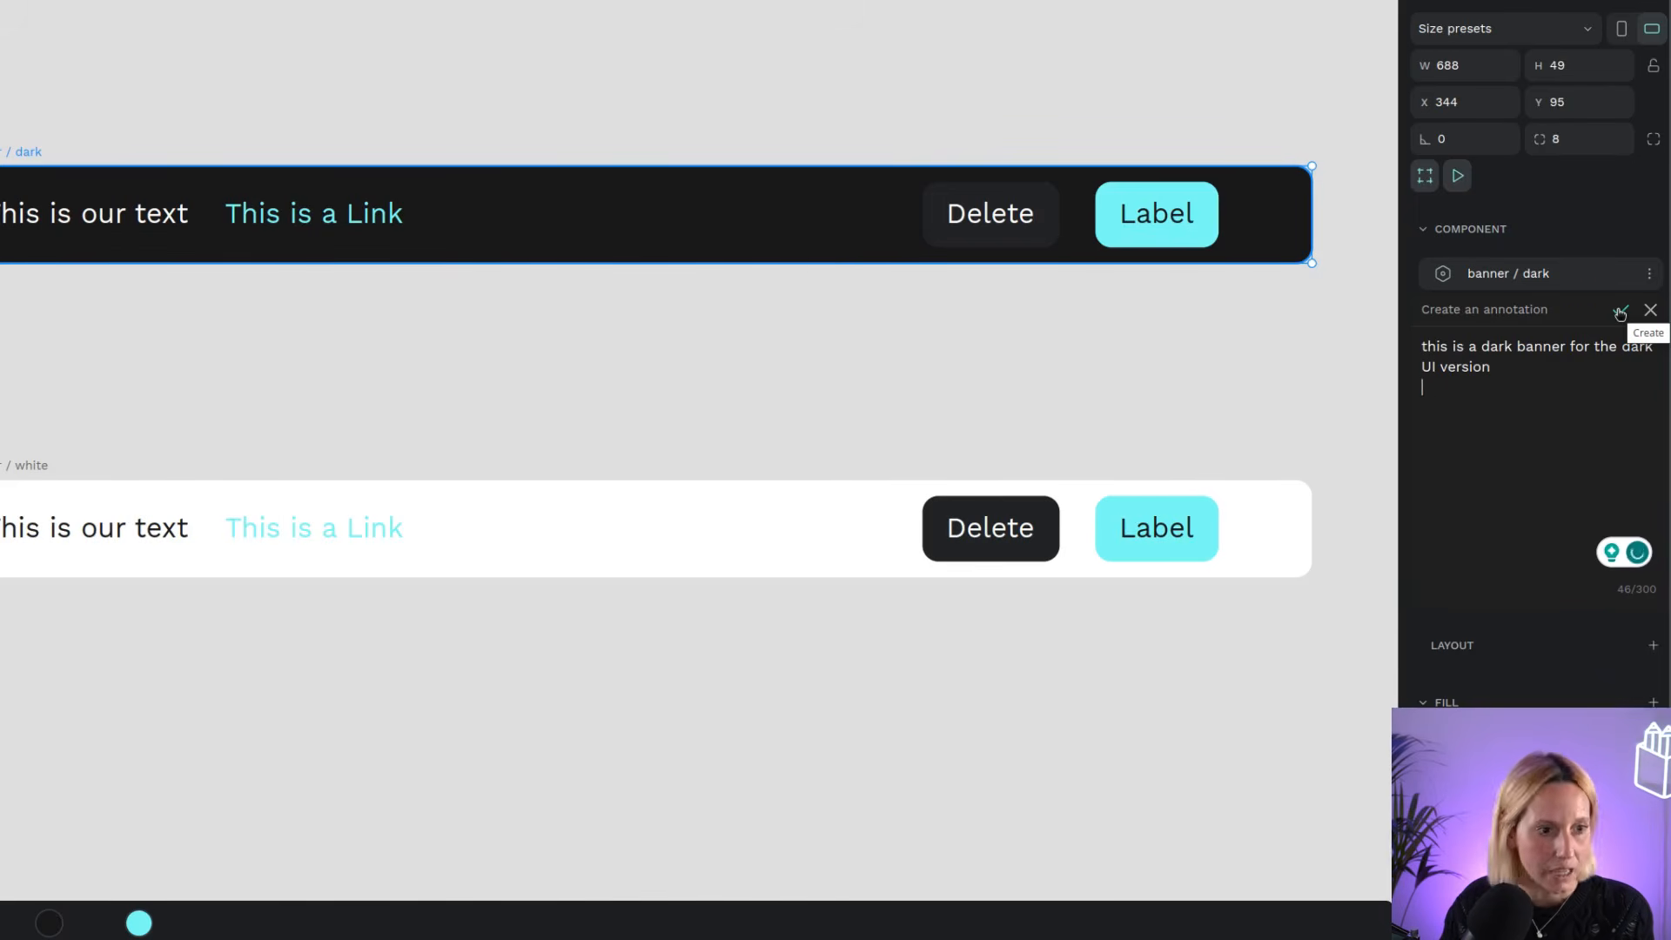
left_click(1619, 312)
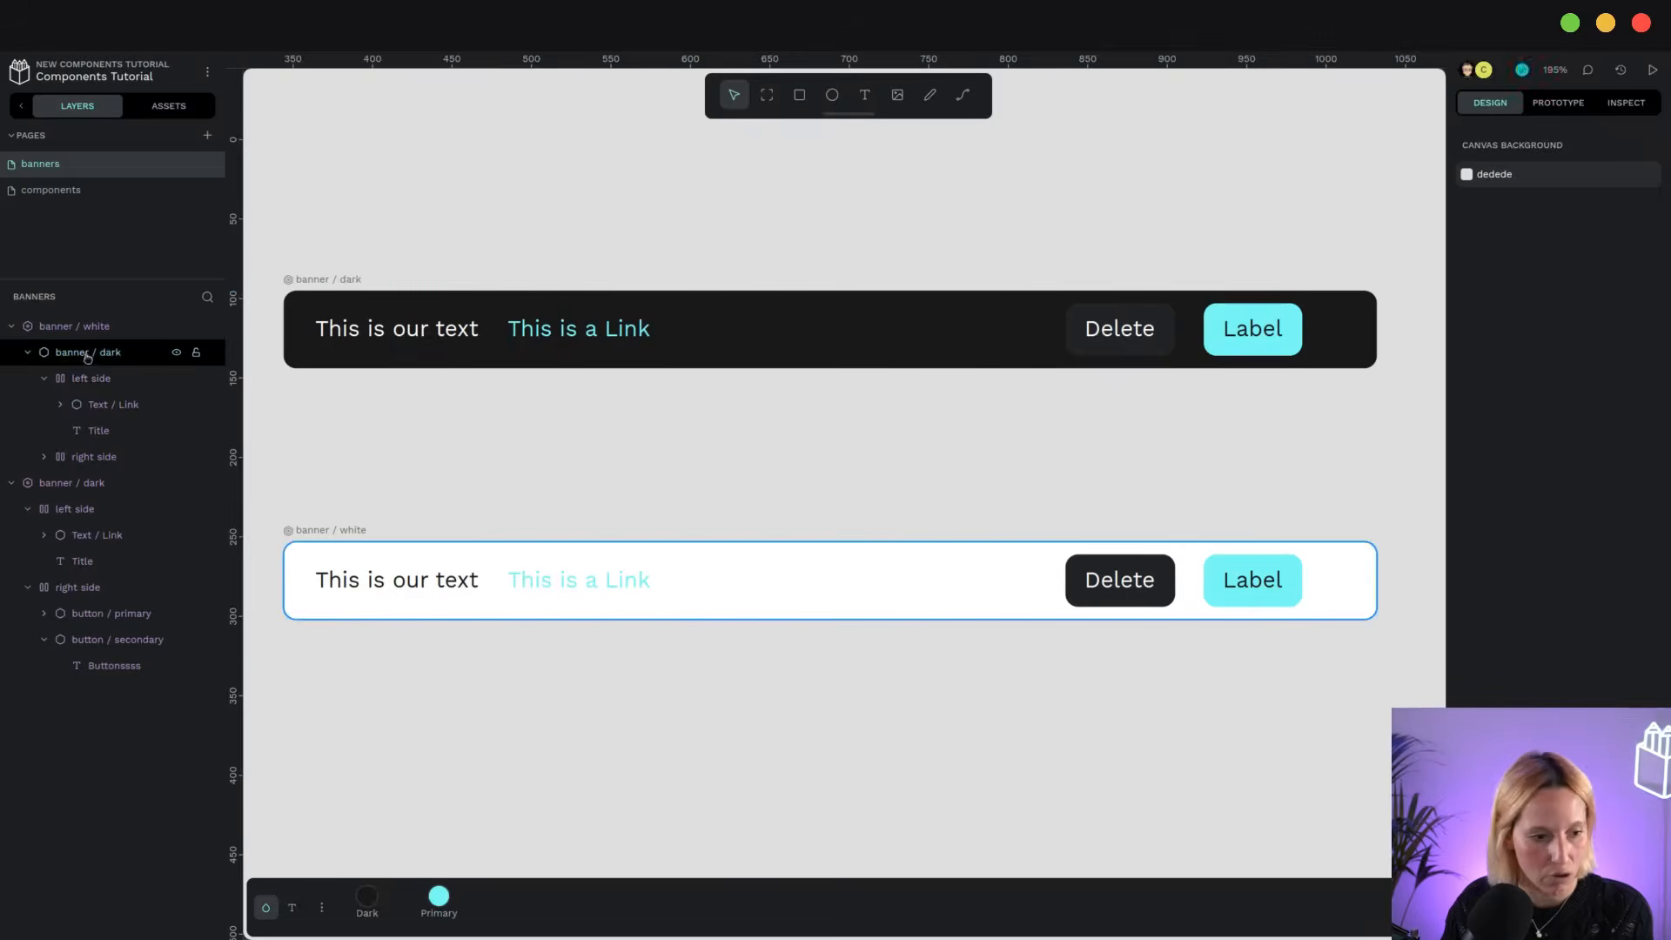
left_click(83, 352)
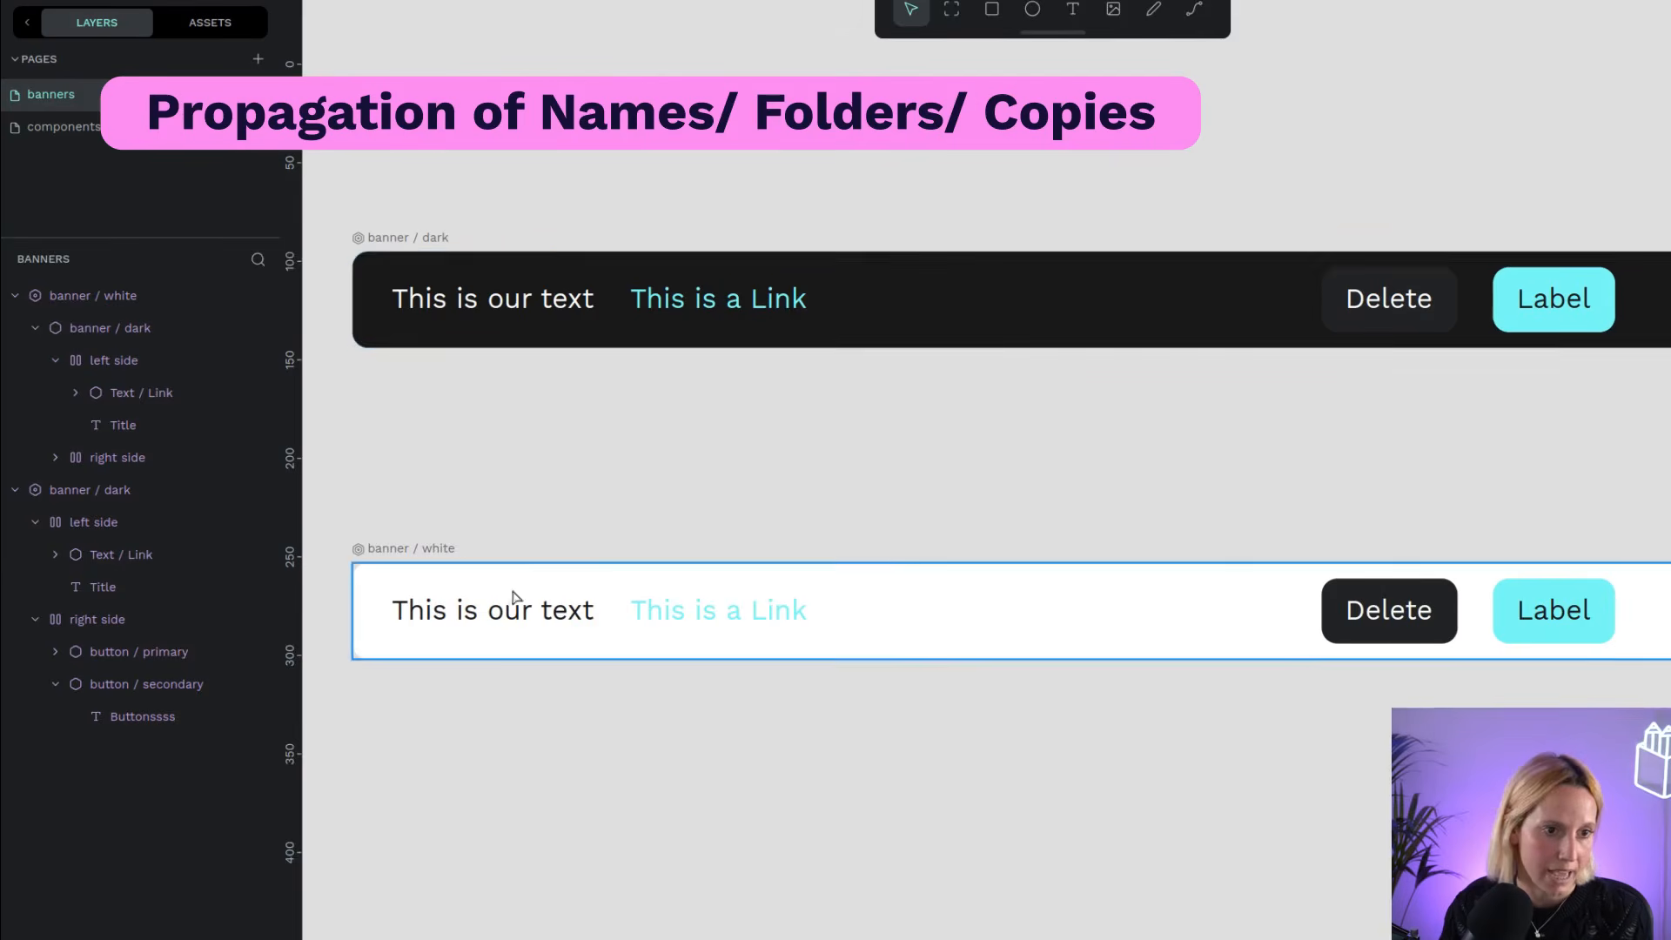
Rename the main banner / dark component as banner / text + buttons / dark
left_click(388, 240)
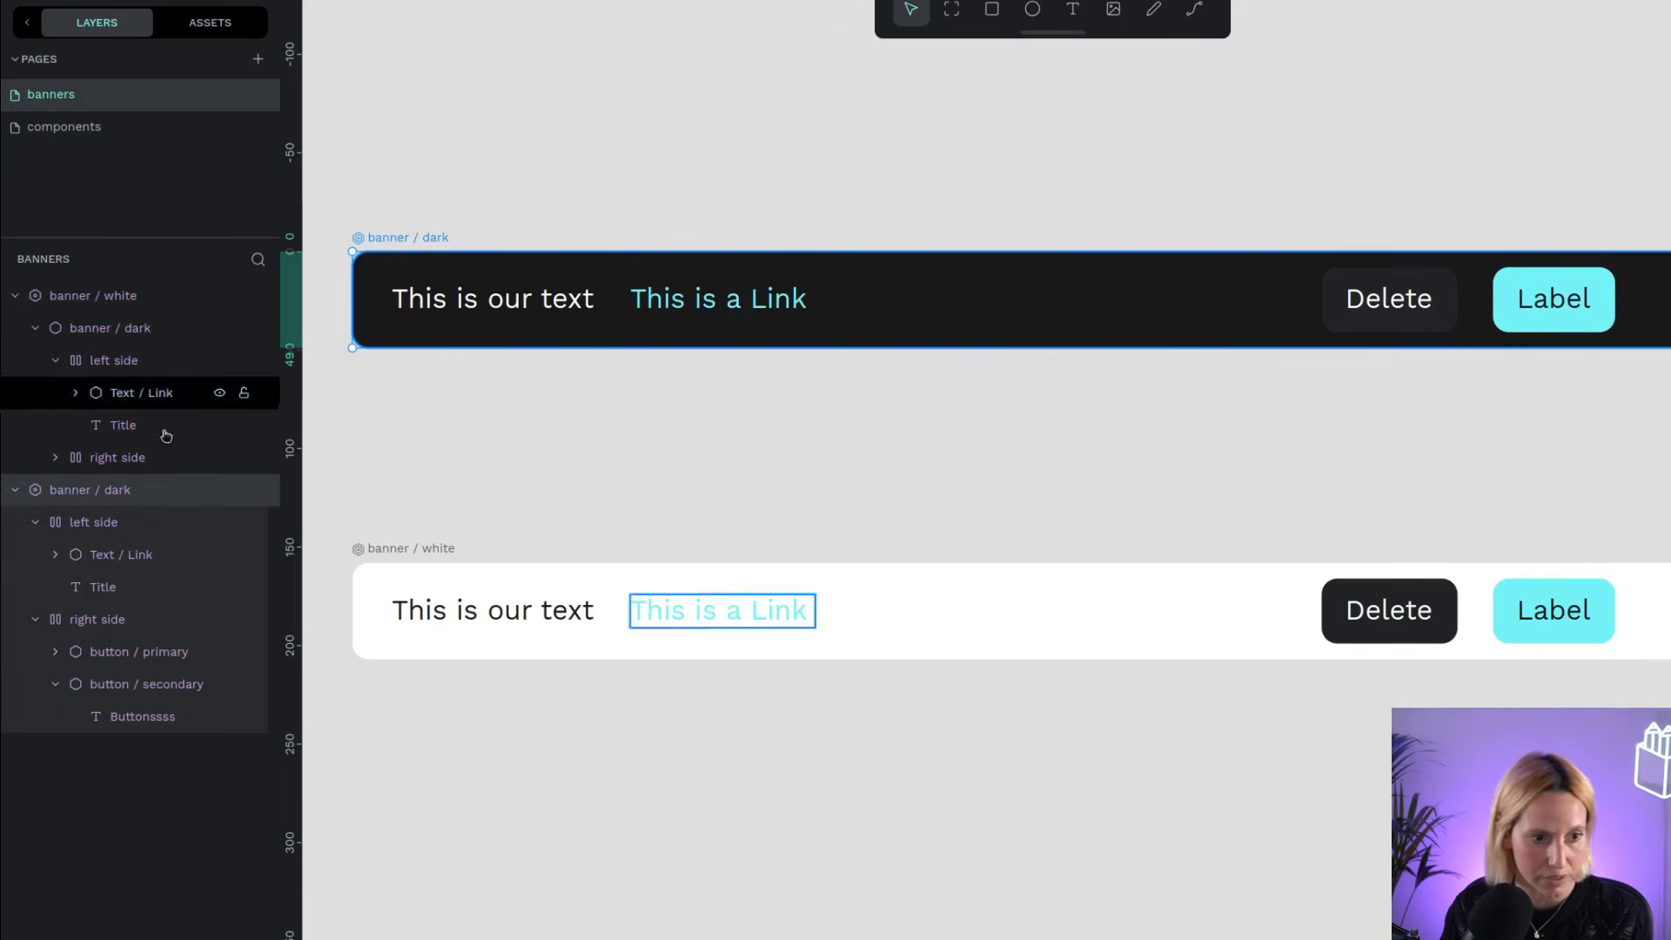
double_click(112, 496)
type("banner / text + ")
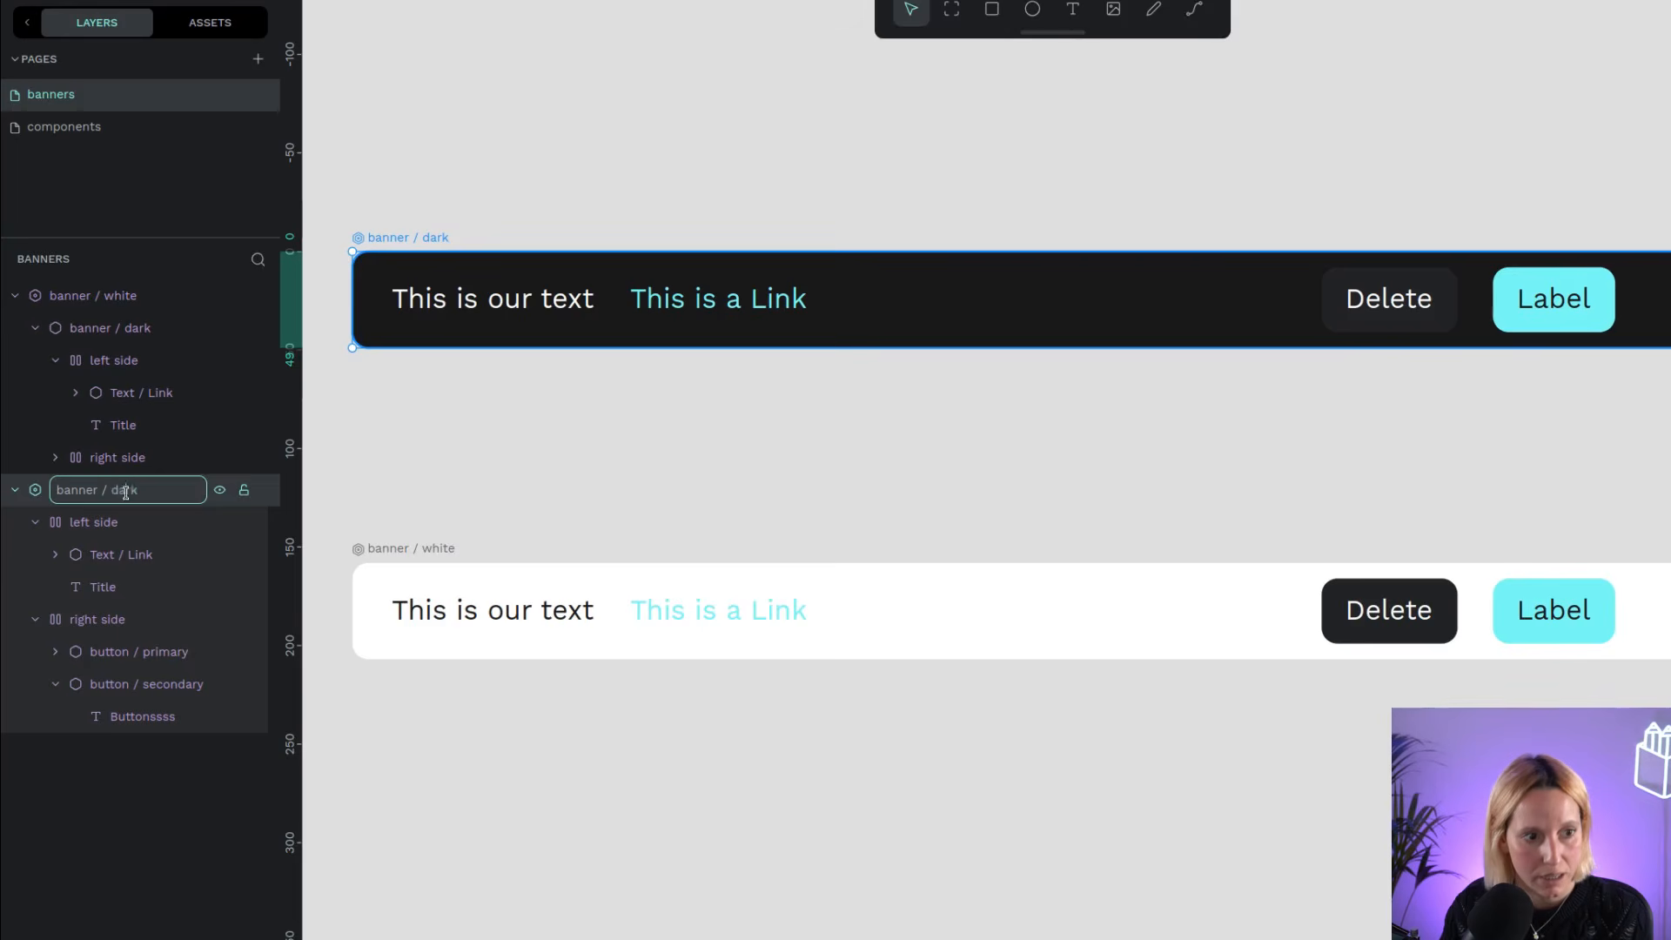
type("buttons / dark")
key("Return")
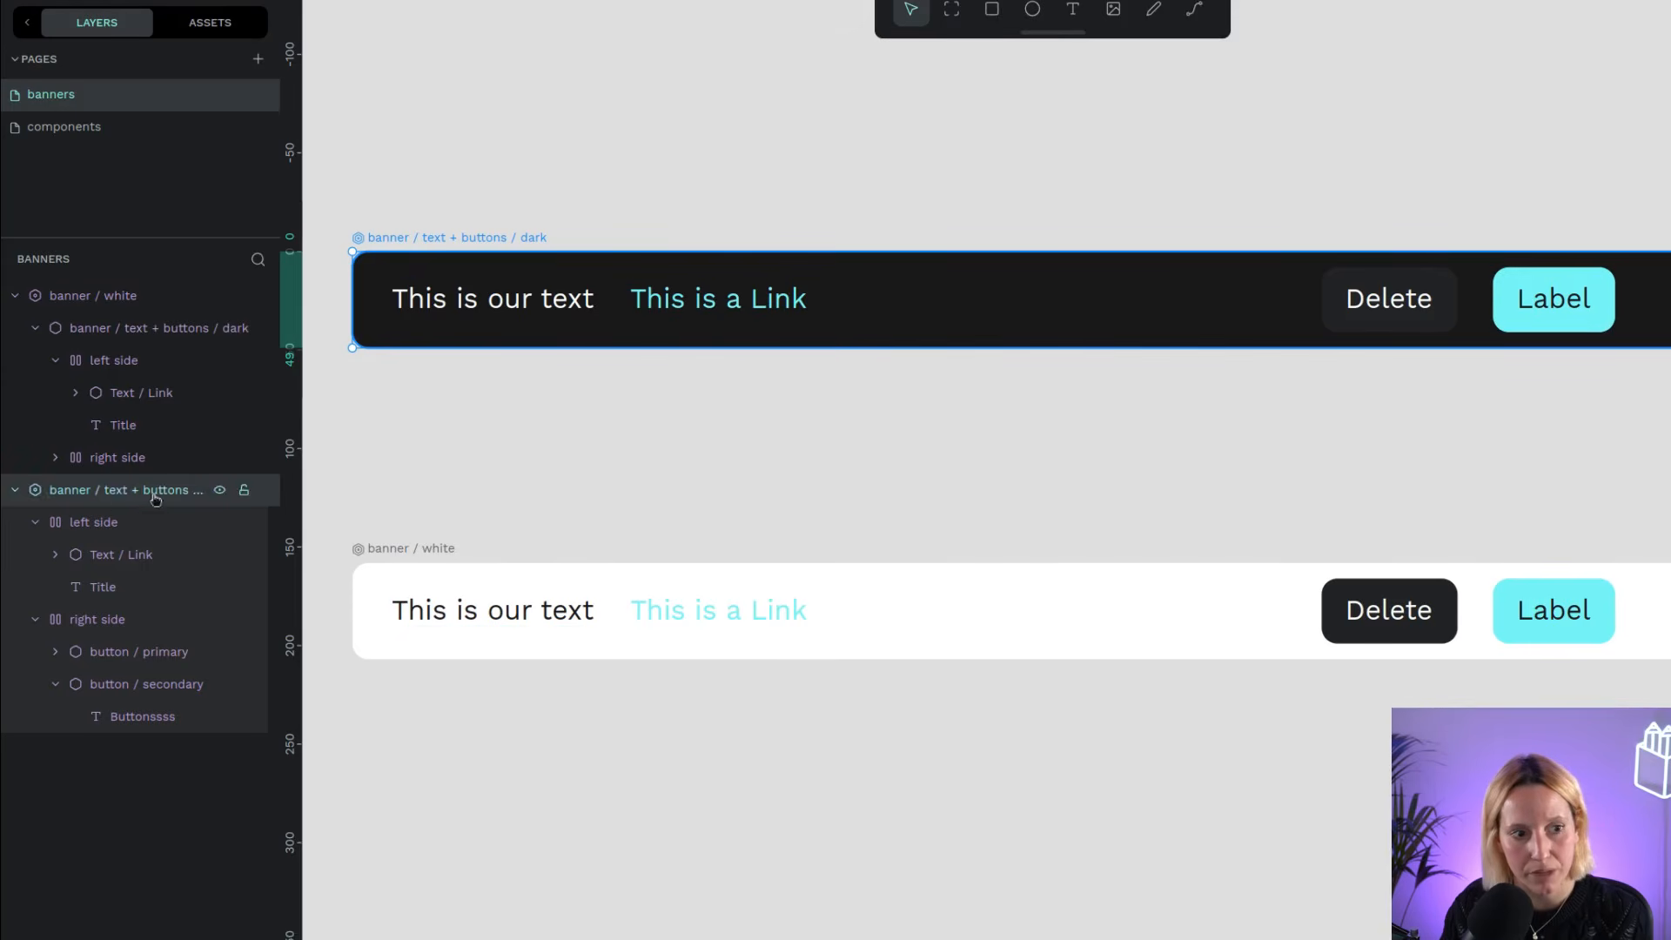
Rename the dark banner instance nested in banner / white as banner dark copy
double_click(137, 330)
type("ban")
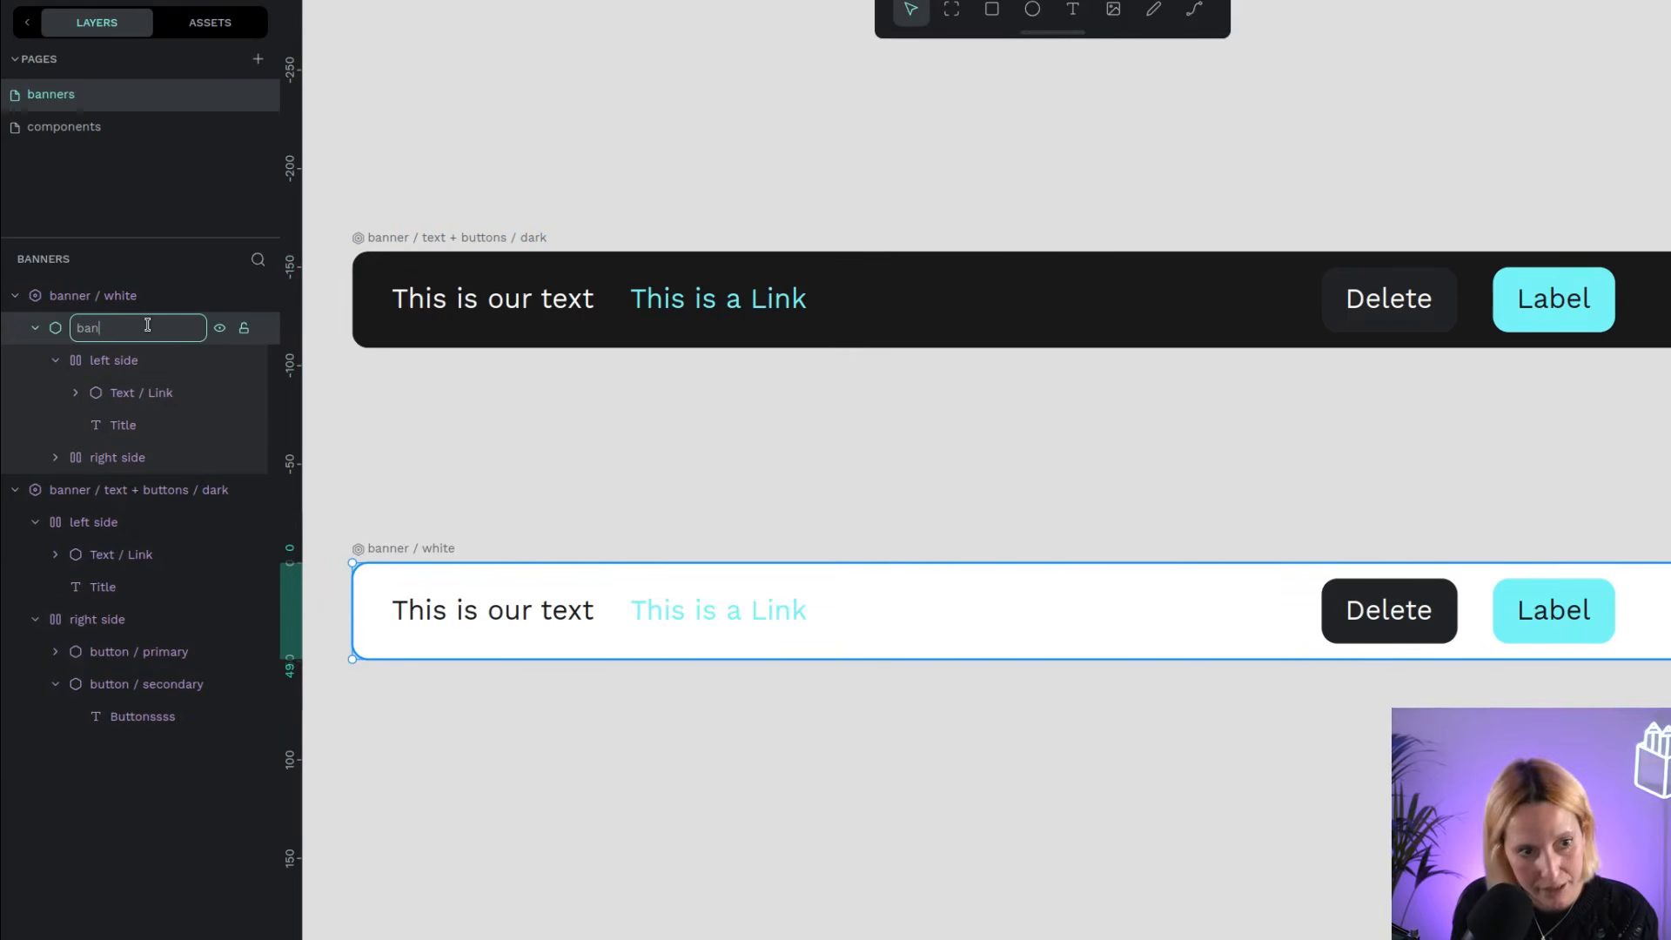
type("ner dark copy")
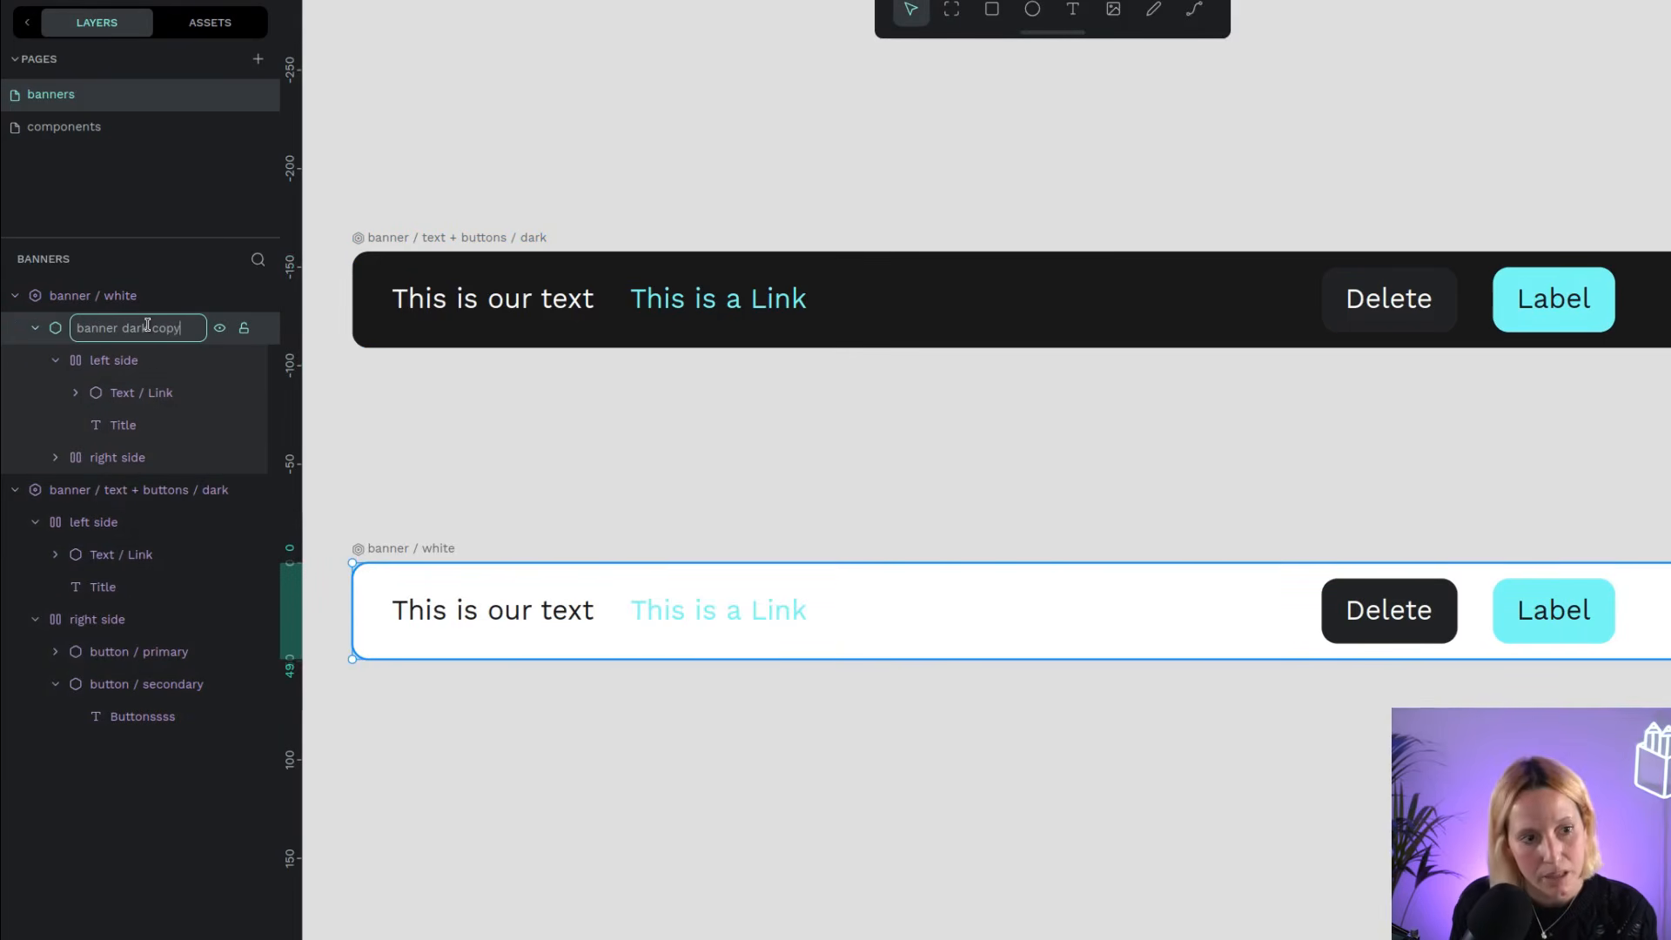
key("Return")
Rename the main dark banner component as banner / dark main
double_click(90, 492)
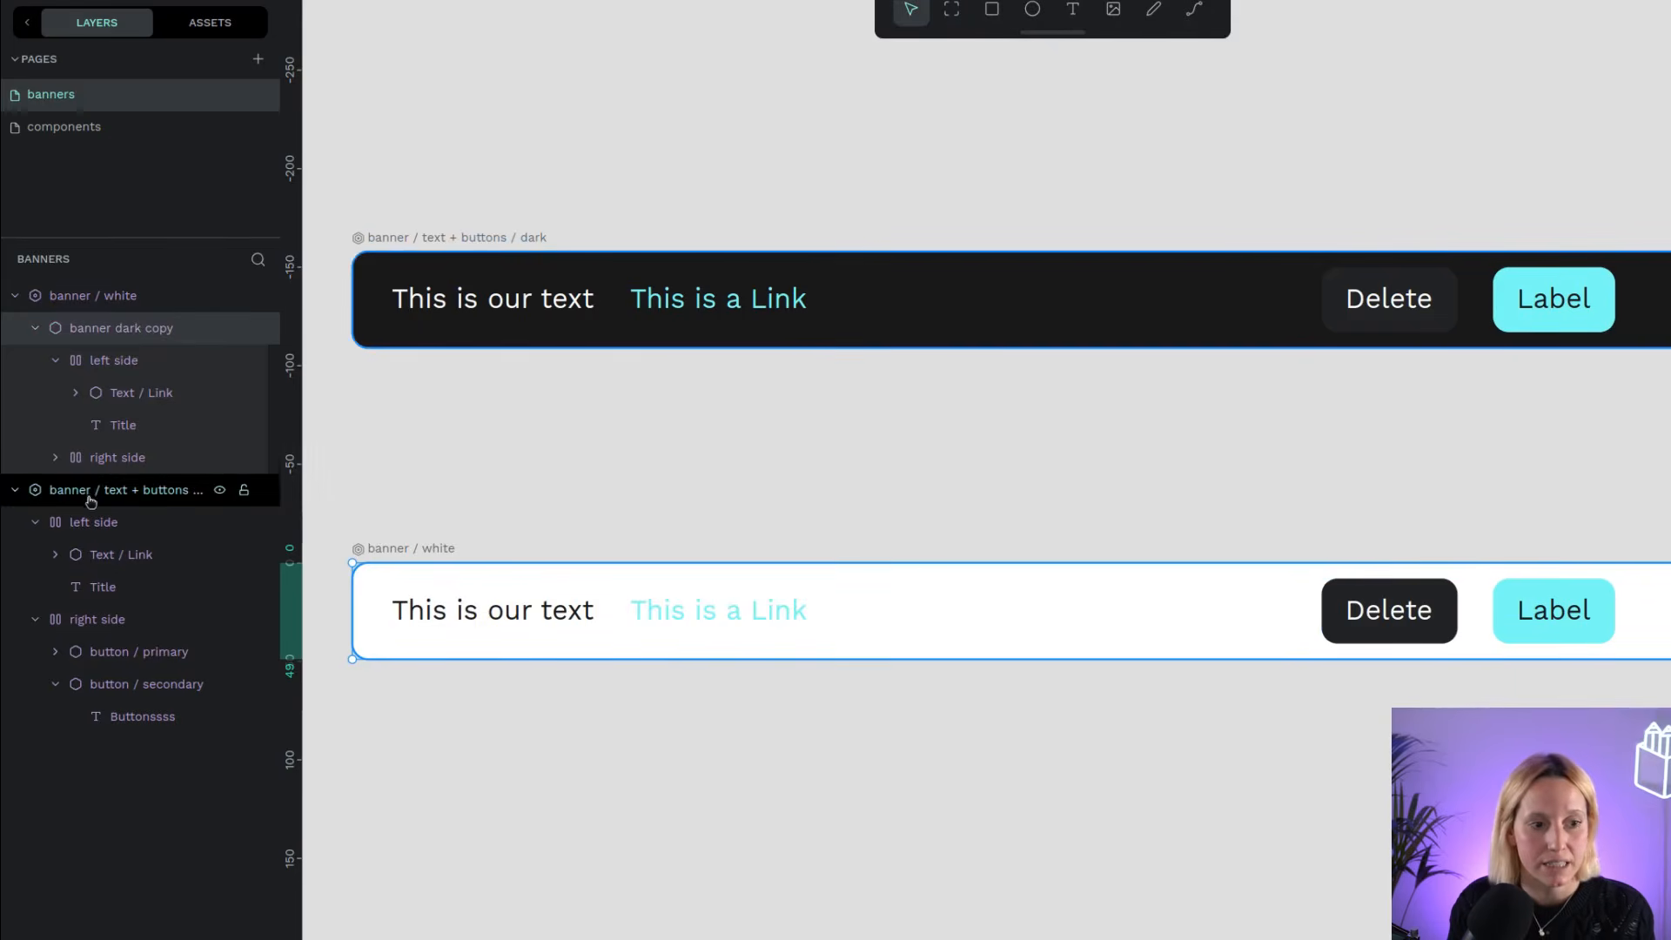
left_click(185, 491)
double_click(200, 490)
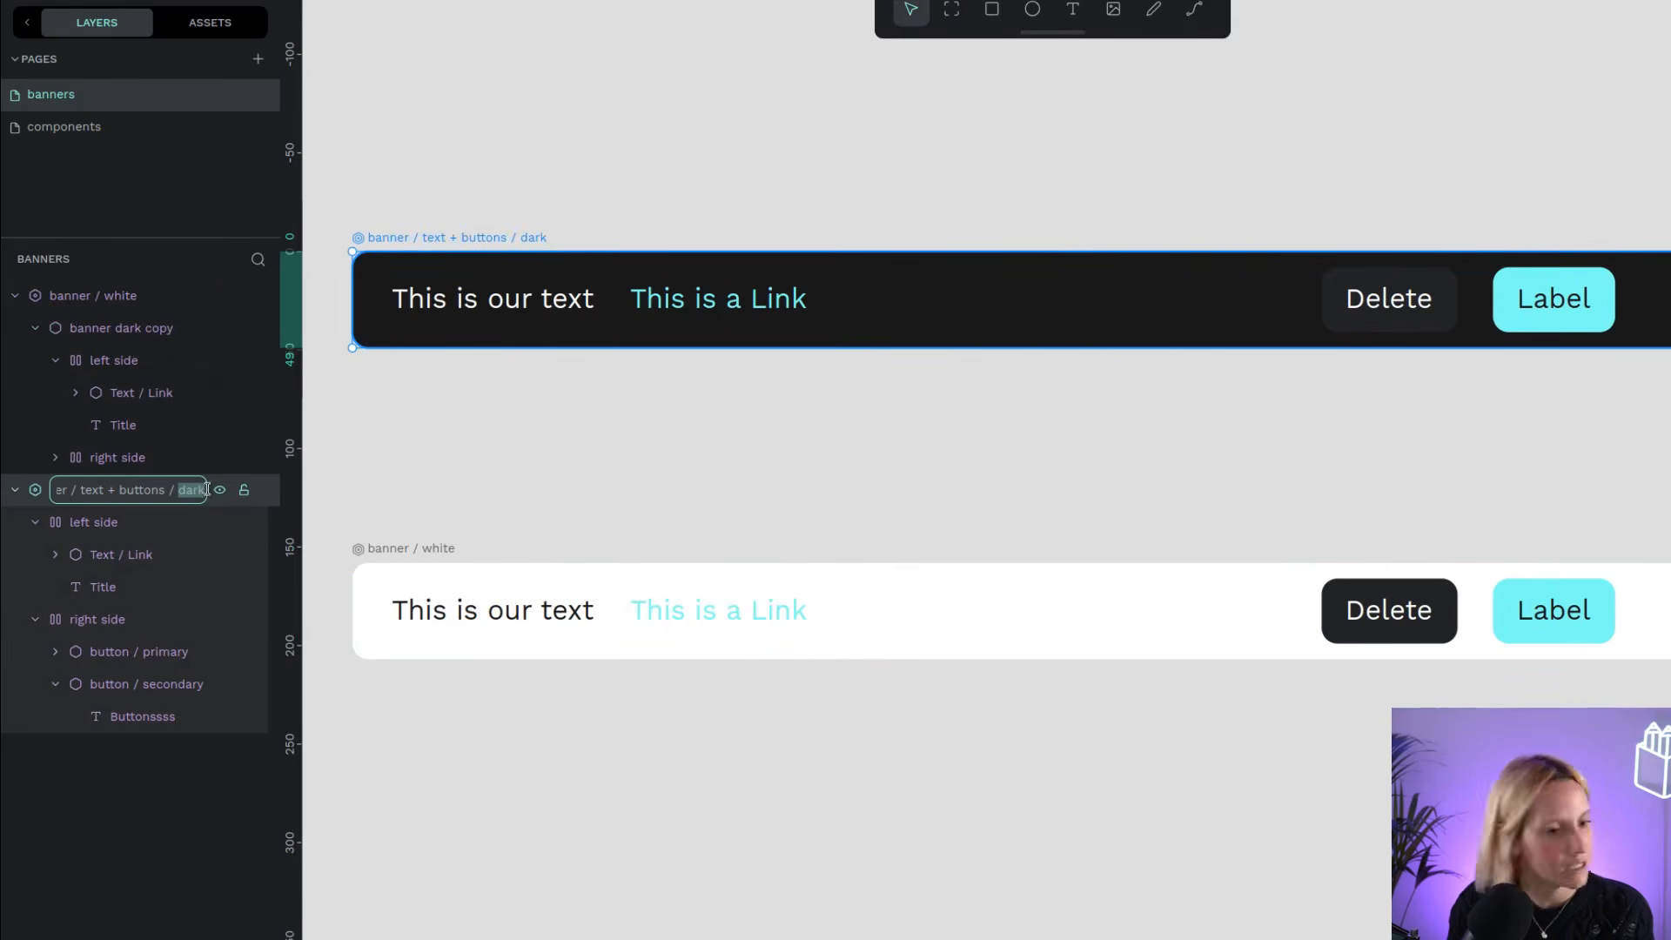
key("ctrl+BackSpace")
key("ctrl+BackSpace")
key("ctrl+BackSpace")
type("dark main")
key("Return")
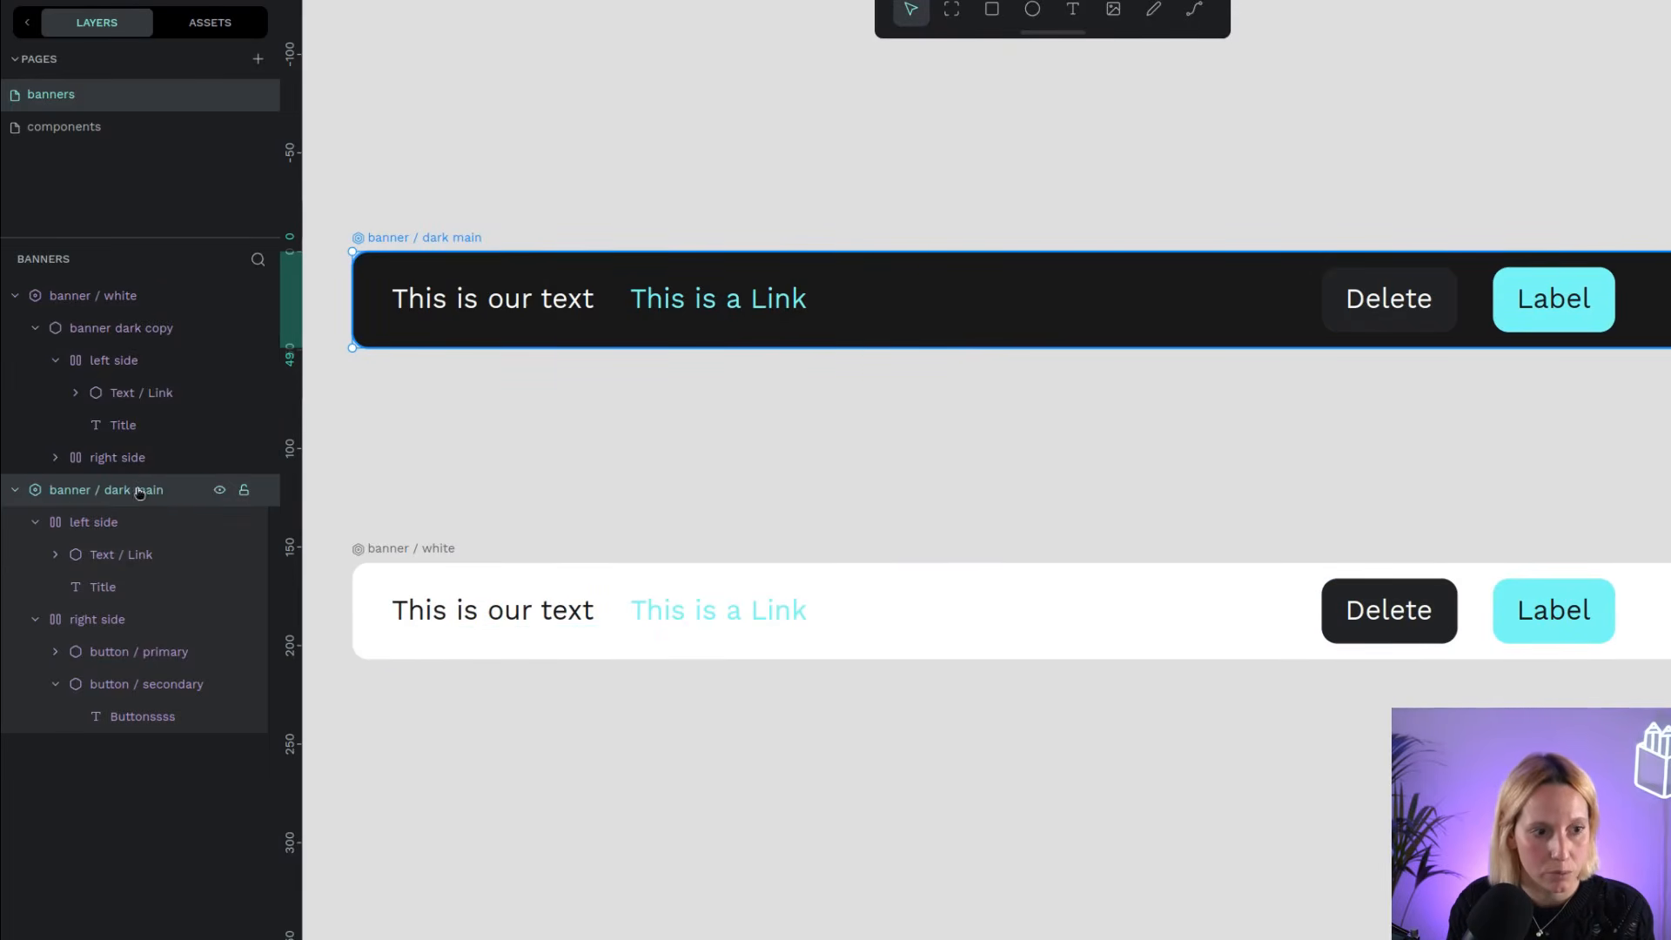
Check the dark banner's name in the banner group of the local component library, and return to the layers
left_click(121, 296)
left_click(210, 23)
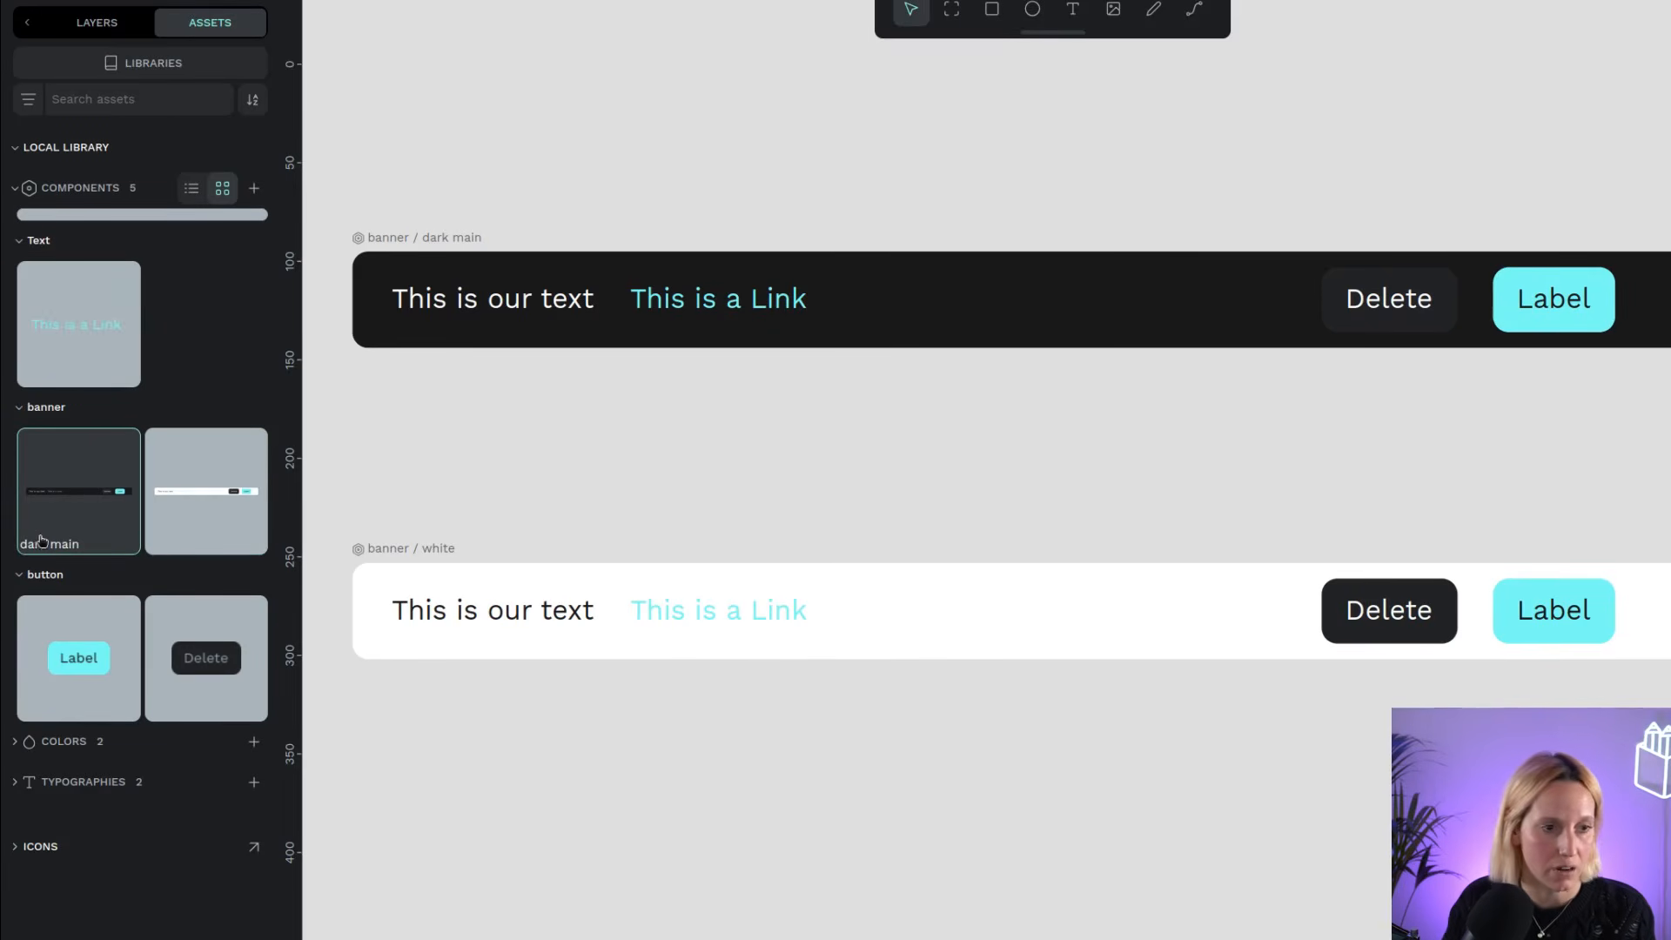
left_click(94, 23)
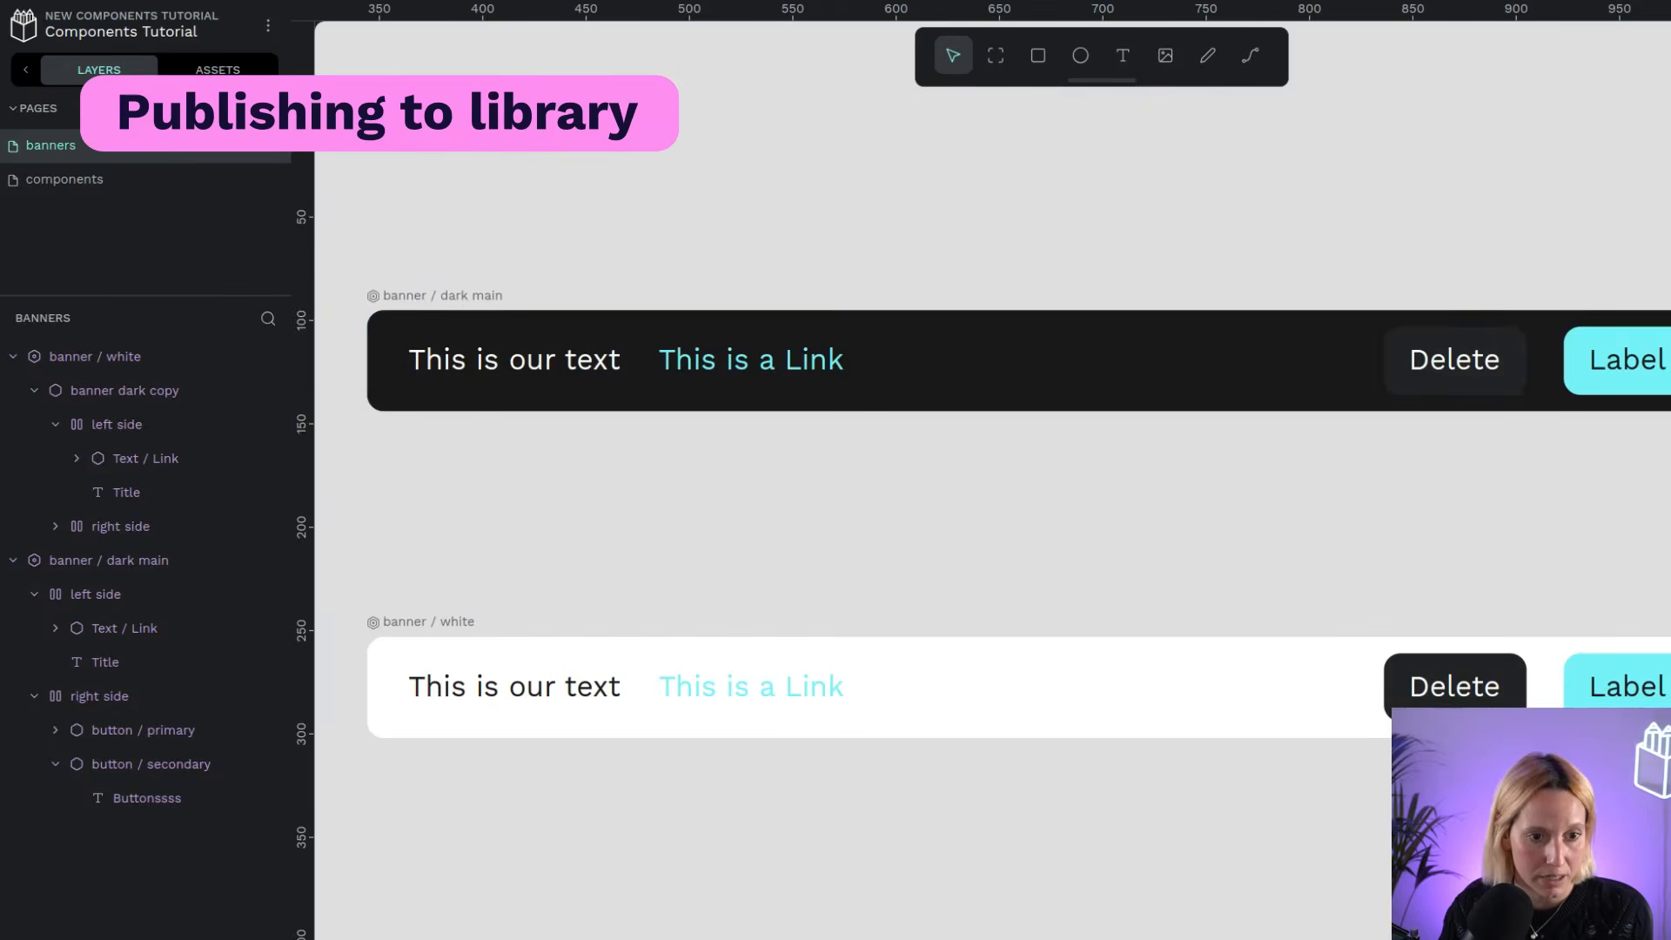
Publish the Components Tutorial file's library as a shared library, and check the libraries again
left_click(214, 73)
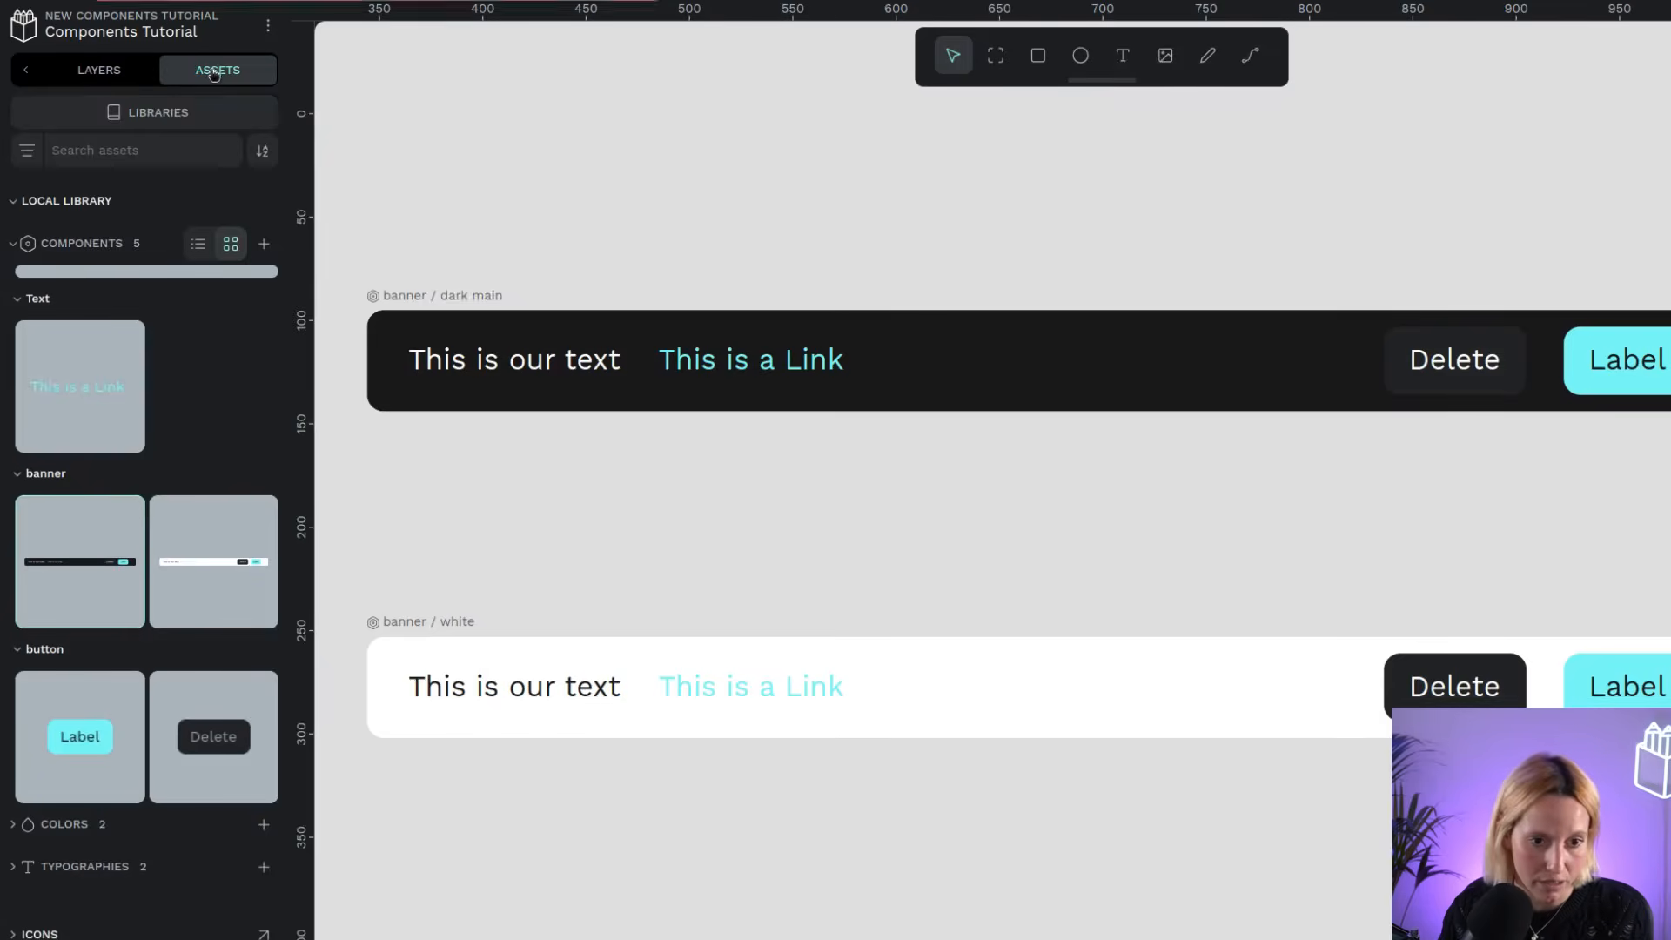
left_click(176, 114)
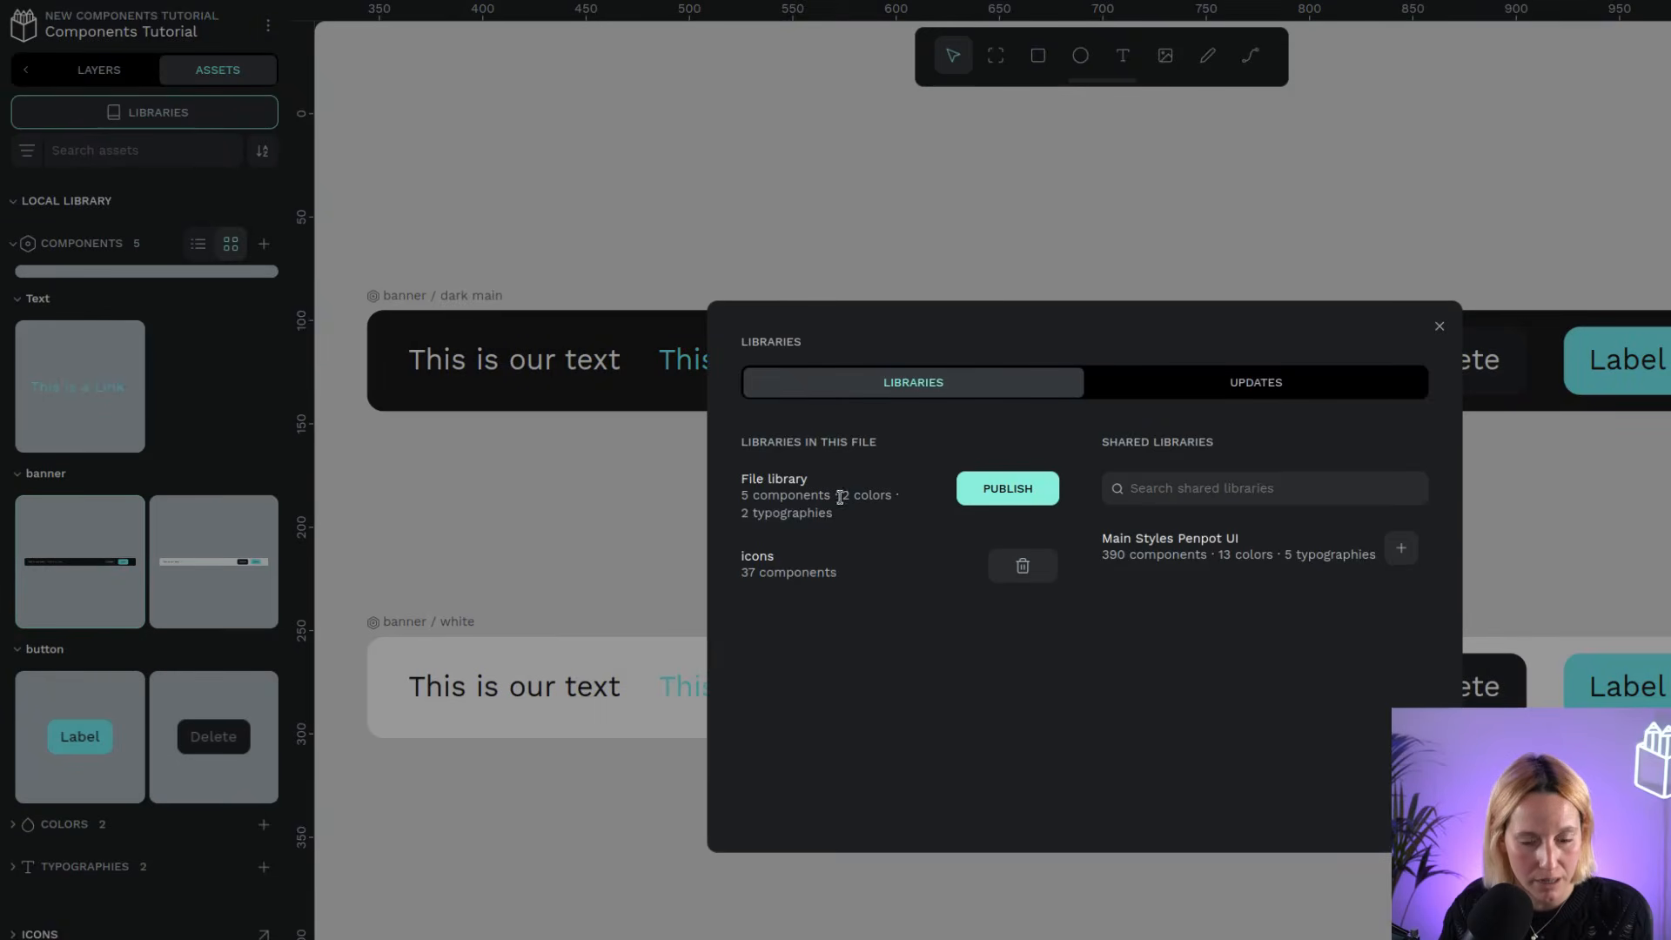
left_click(1033, 492)
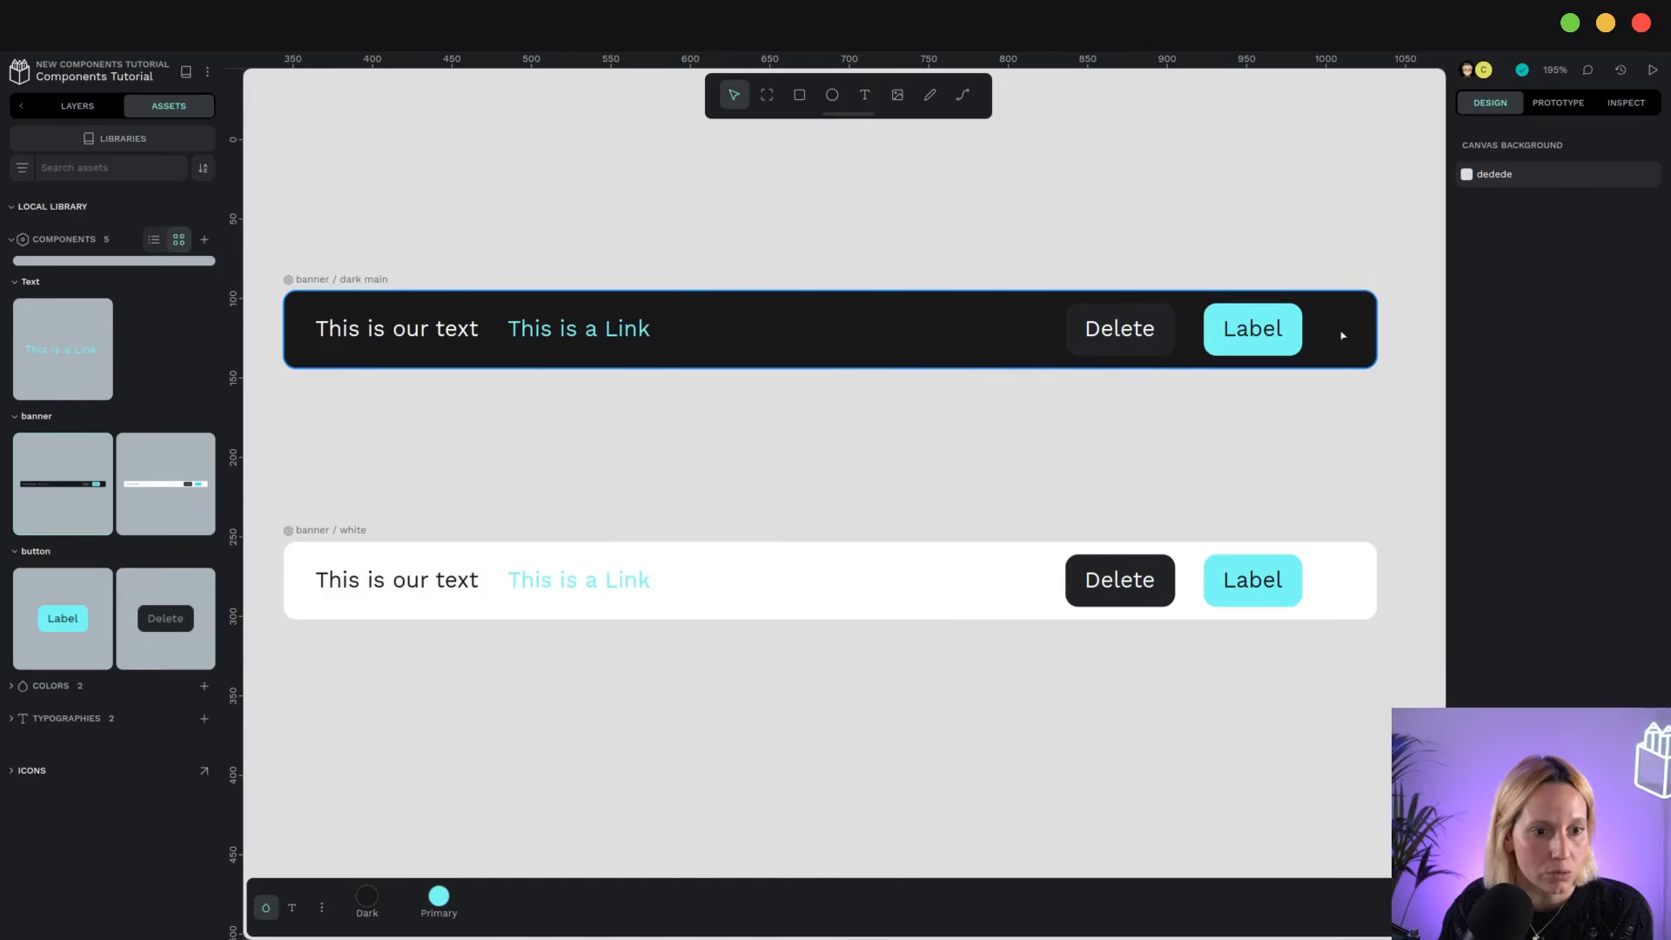
left_click(119, 140)
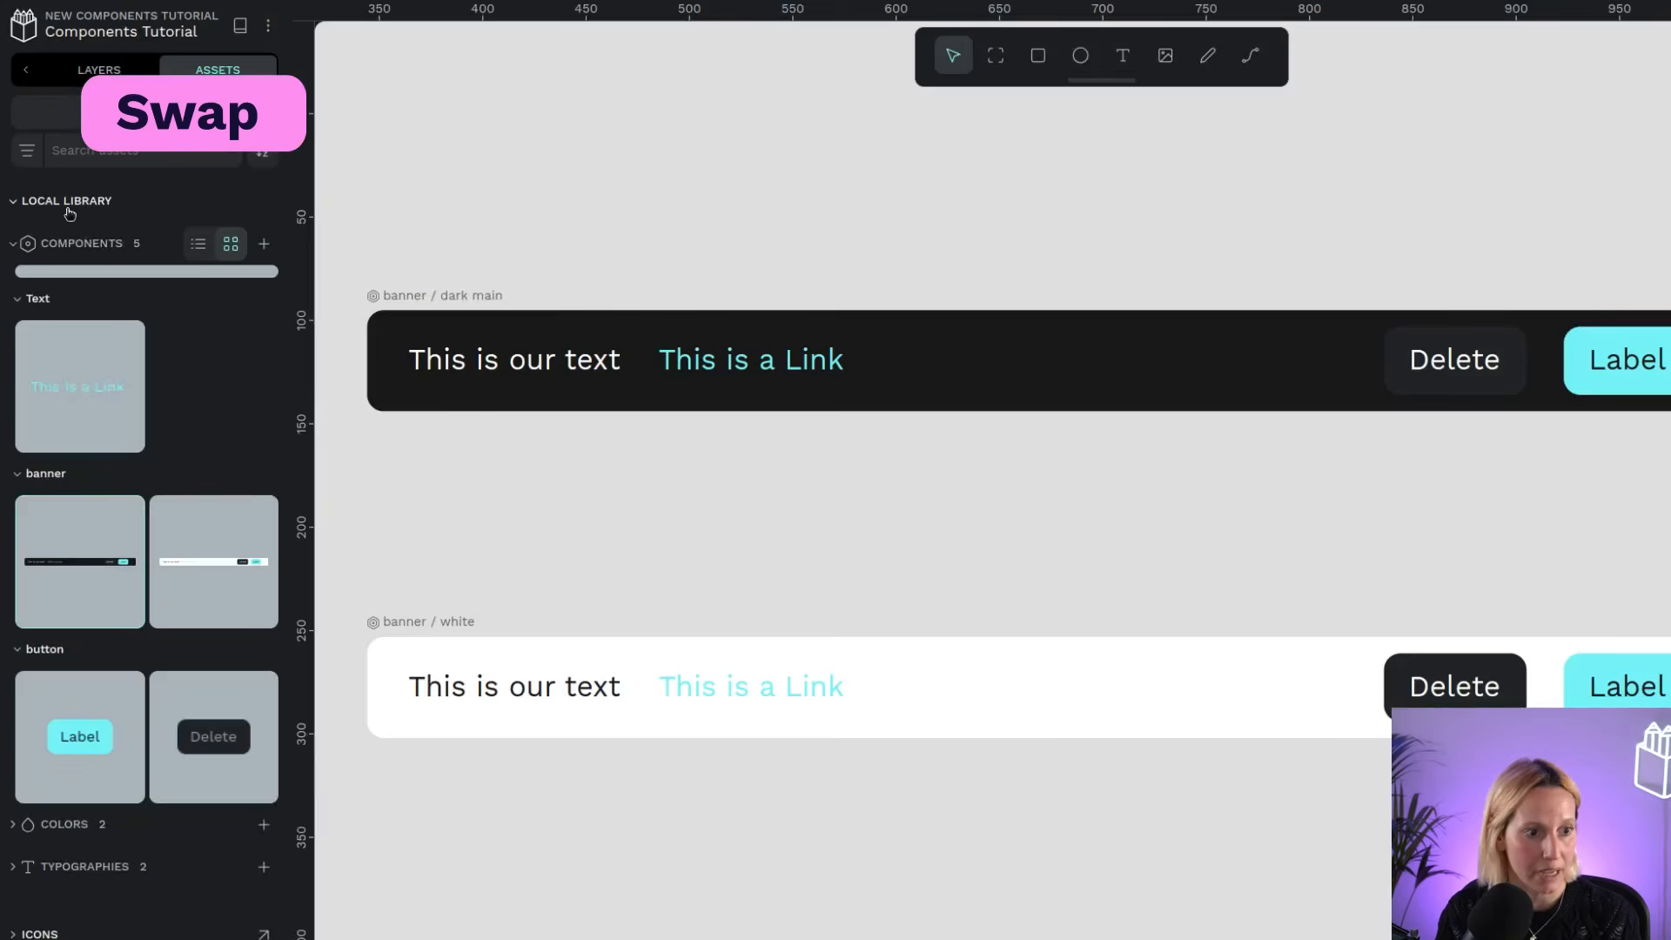
Add the Close L icon from the Actions group of the icons library to the dark main banner, after the Label button
left_click(65, 203)
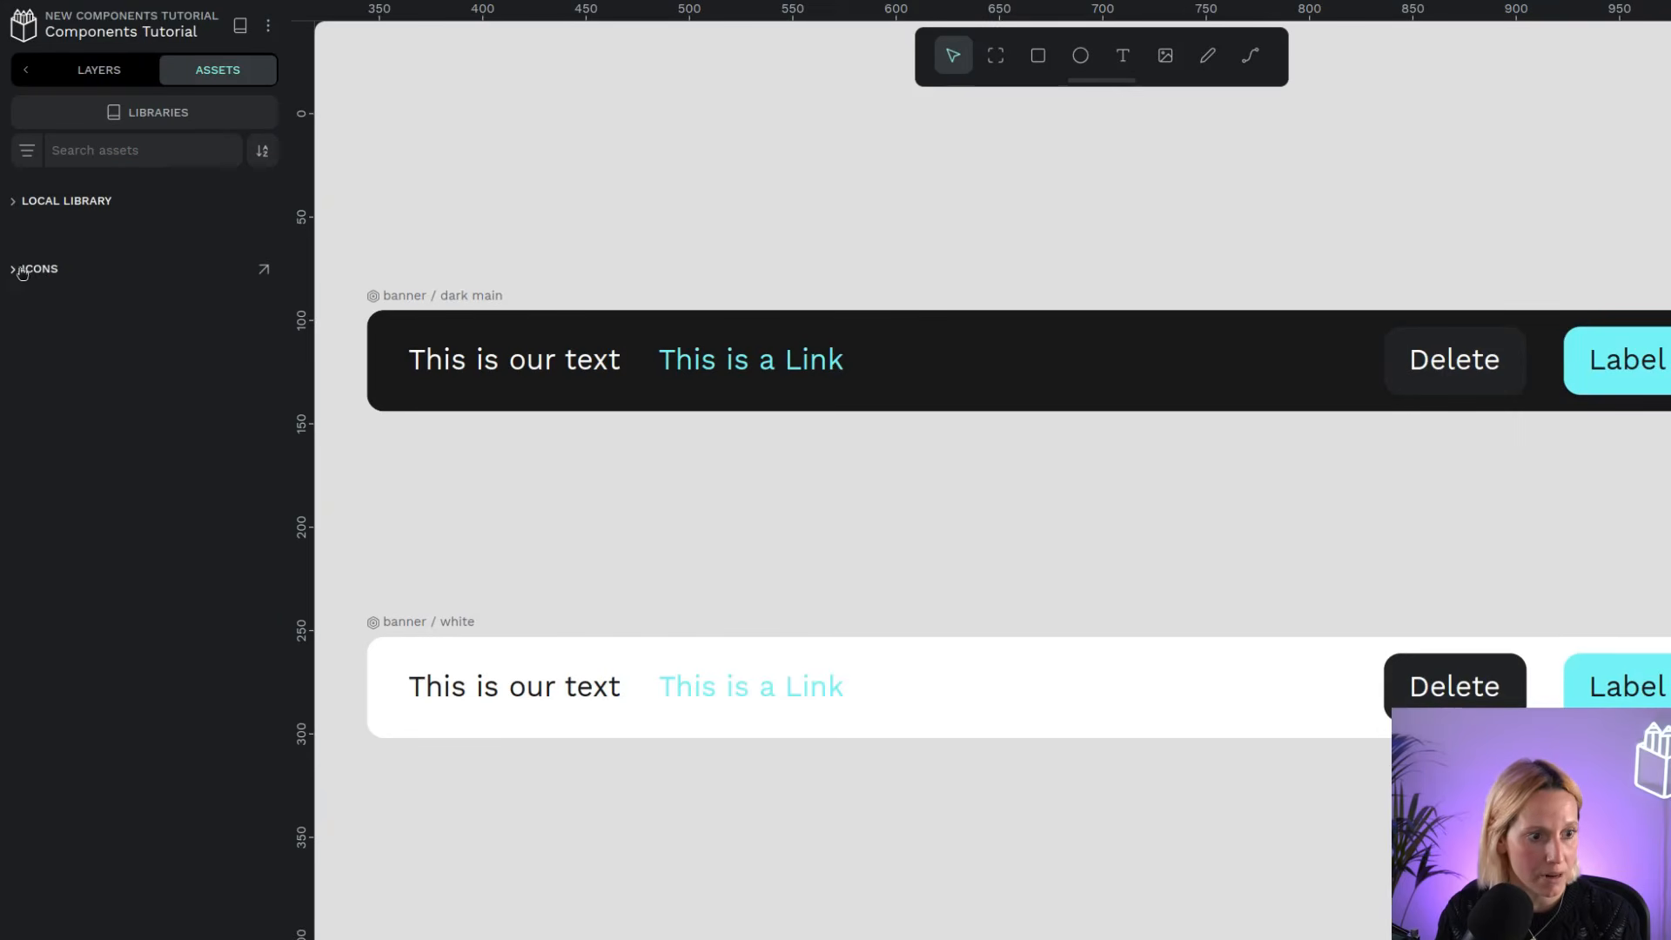
left_click(35, 271)
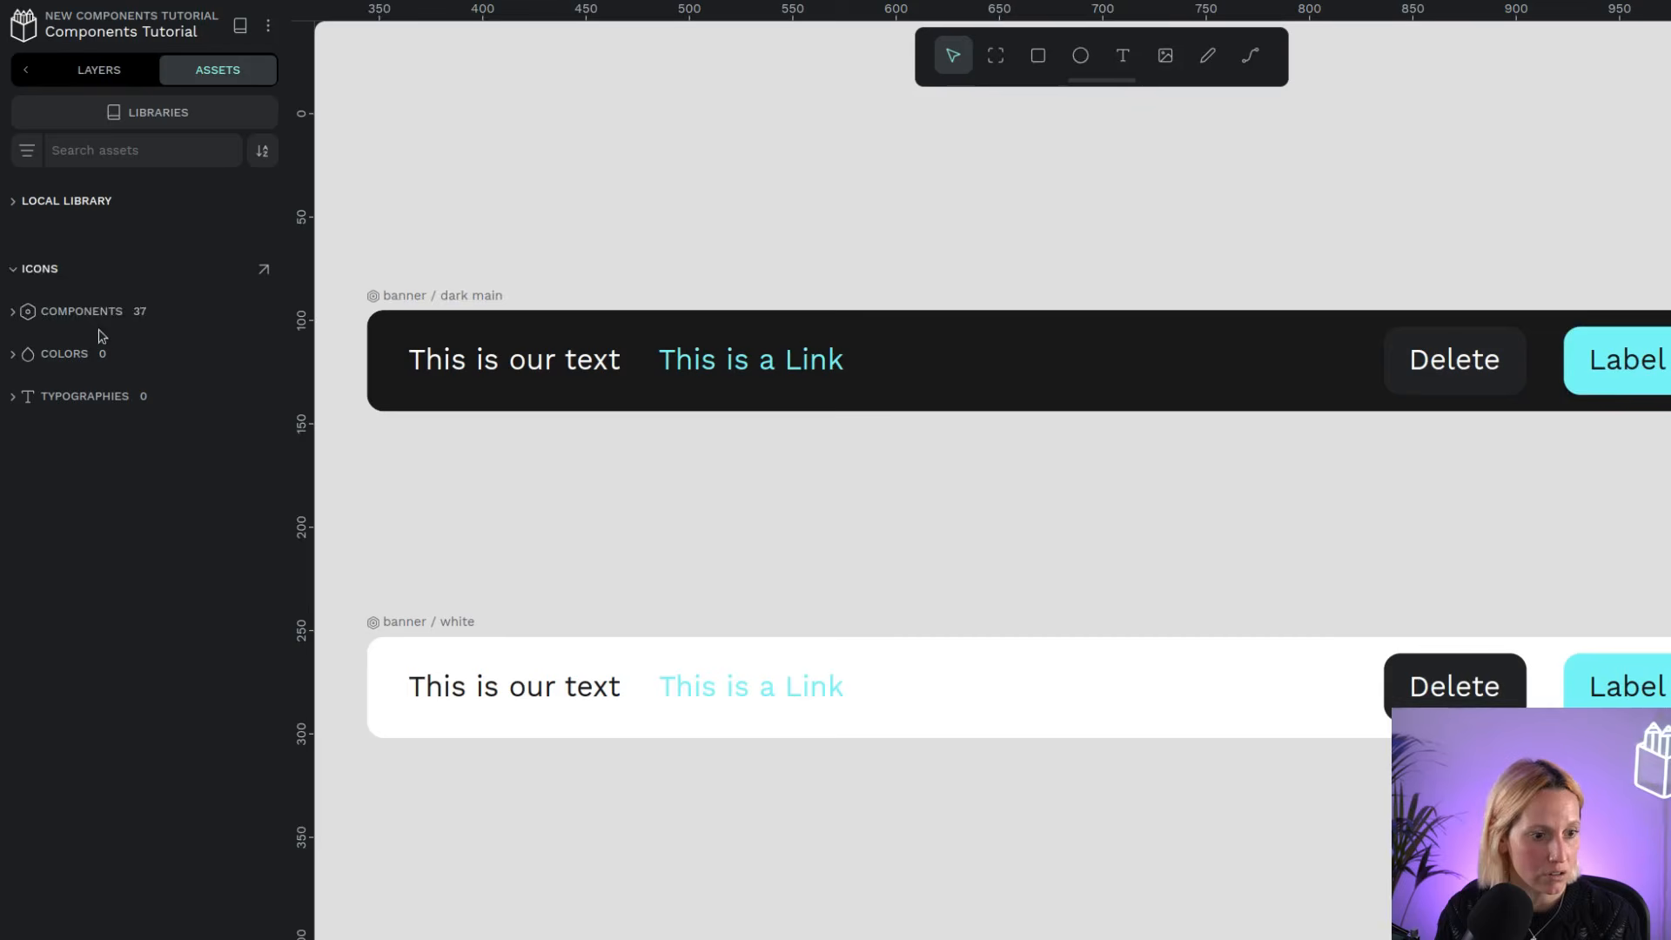
left_click(79, 311)
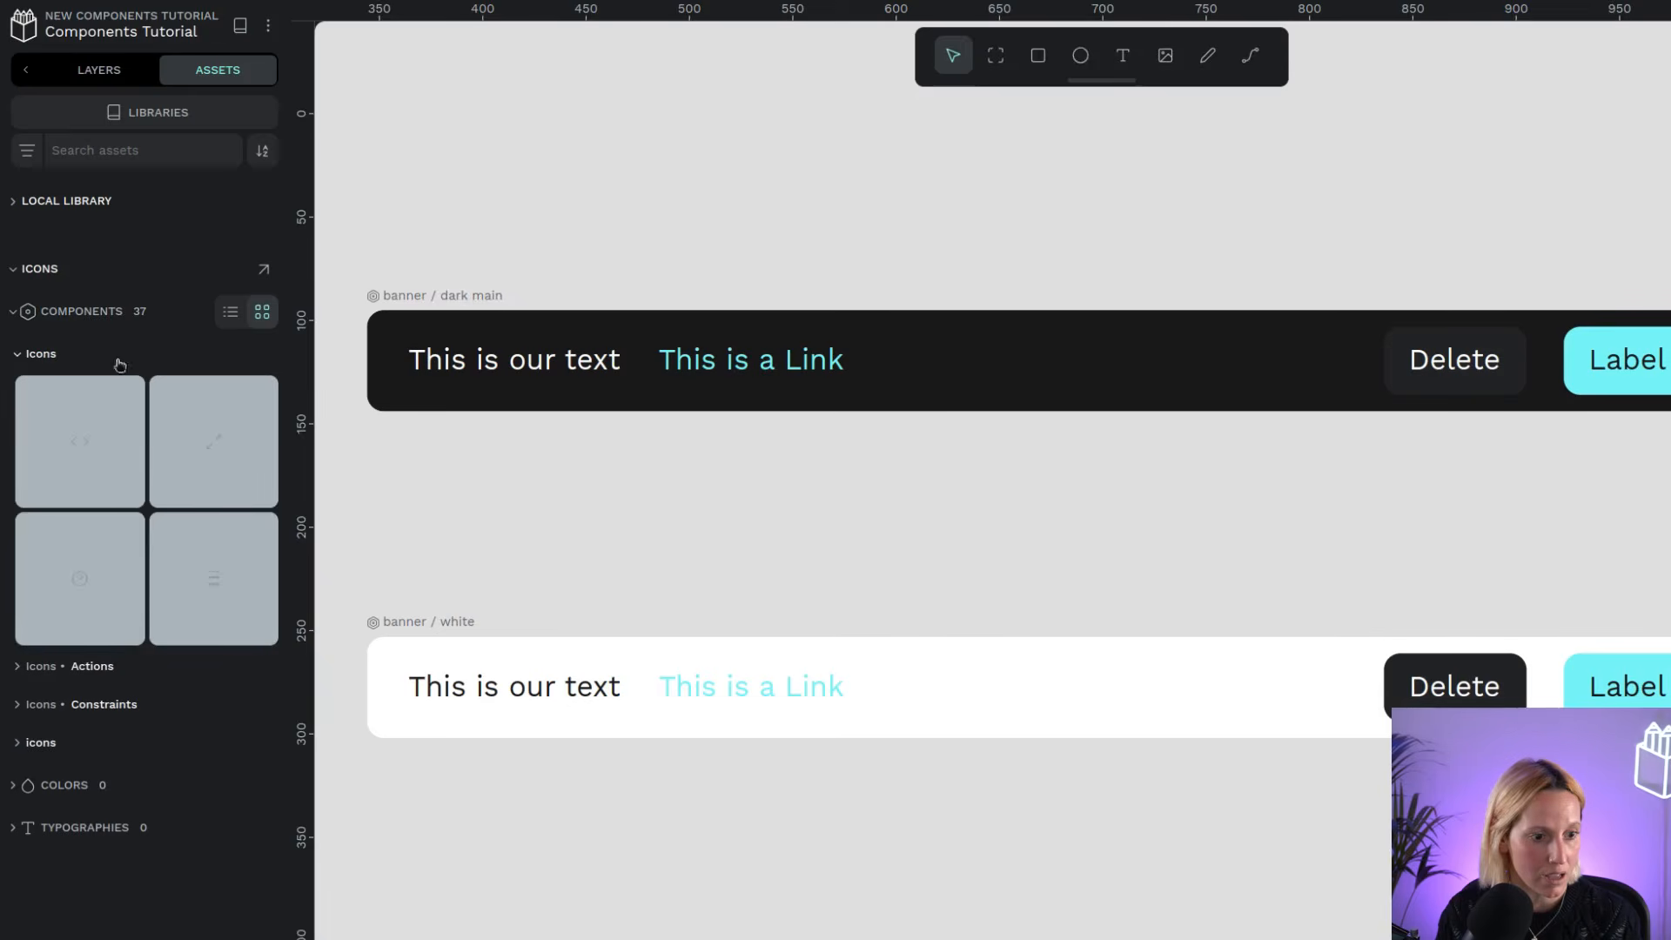
left_click(50, 667)
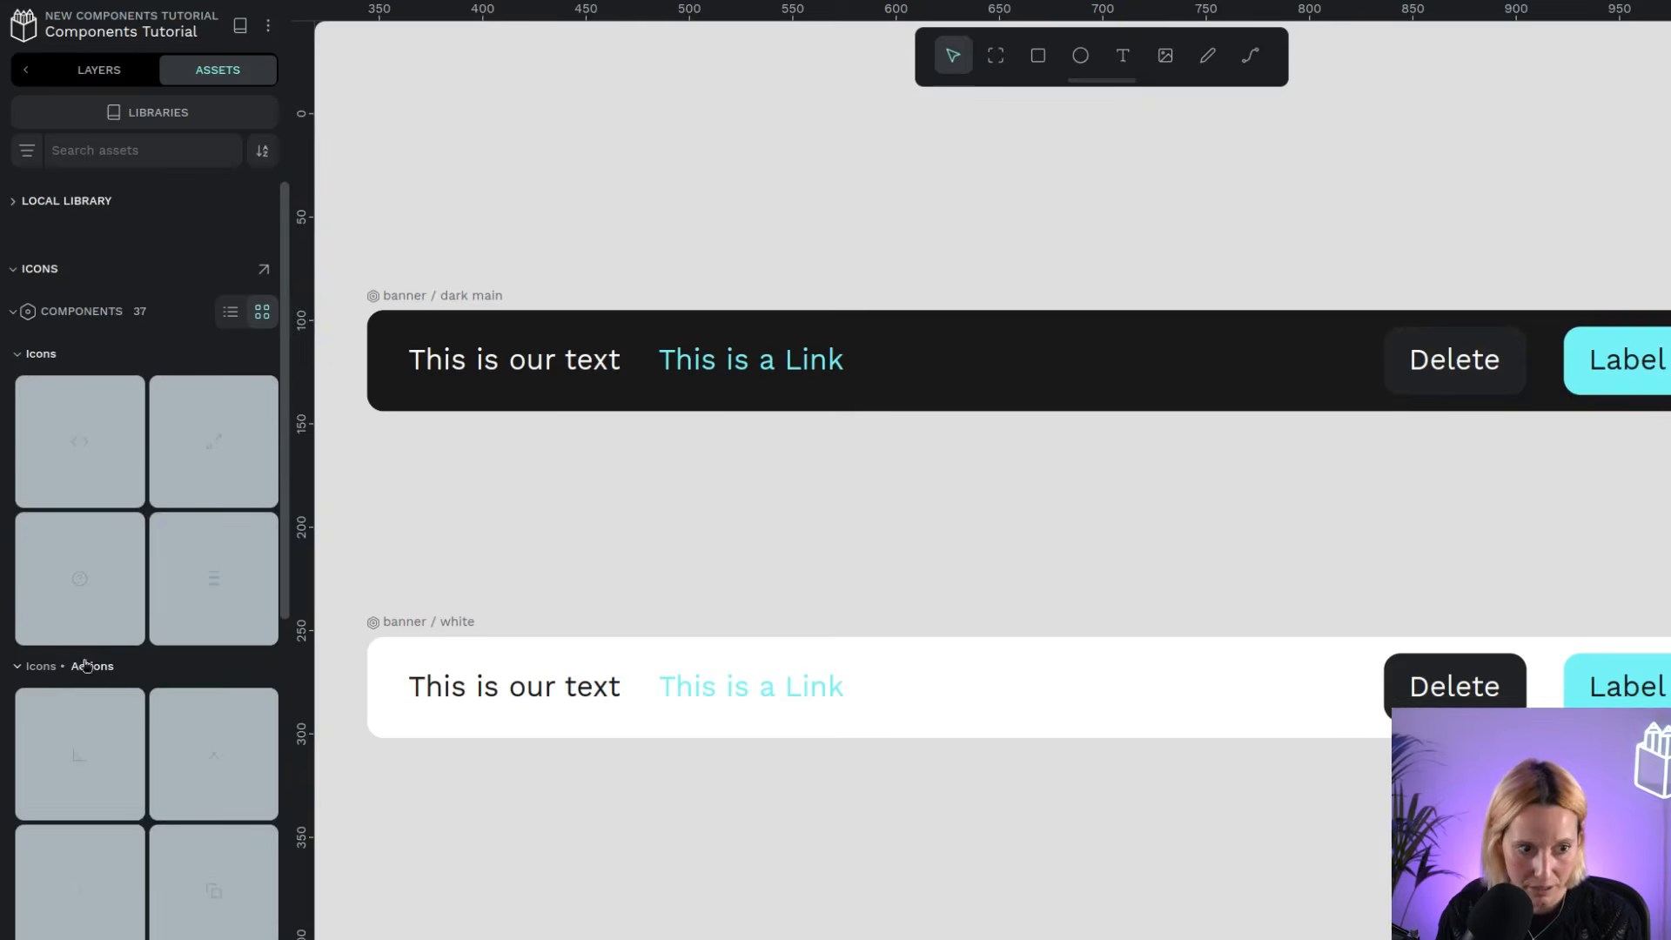
scroll(174, 626, "down", 3)
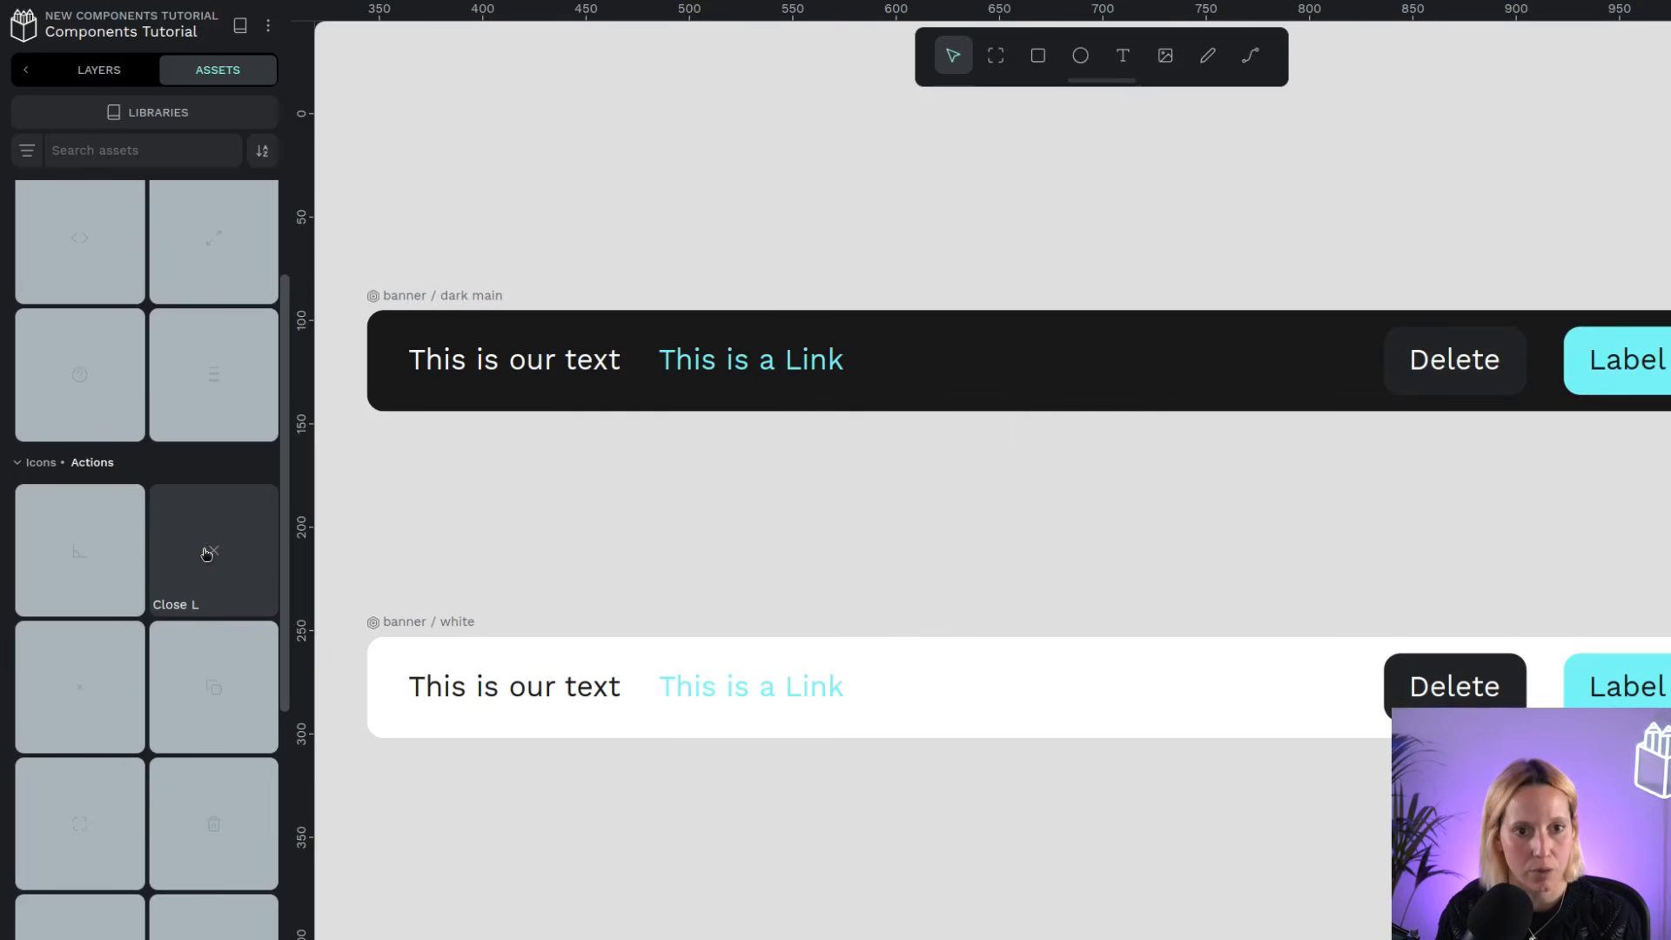
left_click_drag(210, 562, 1223, 324)
left_click(1349, 205)
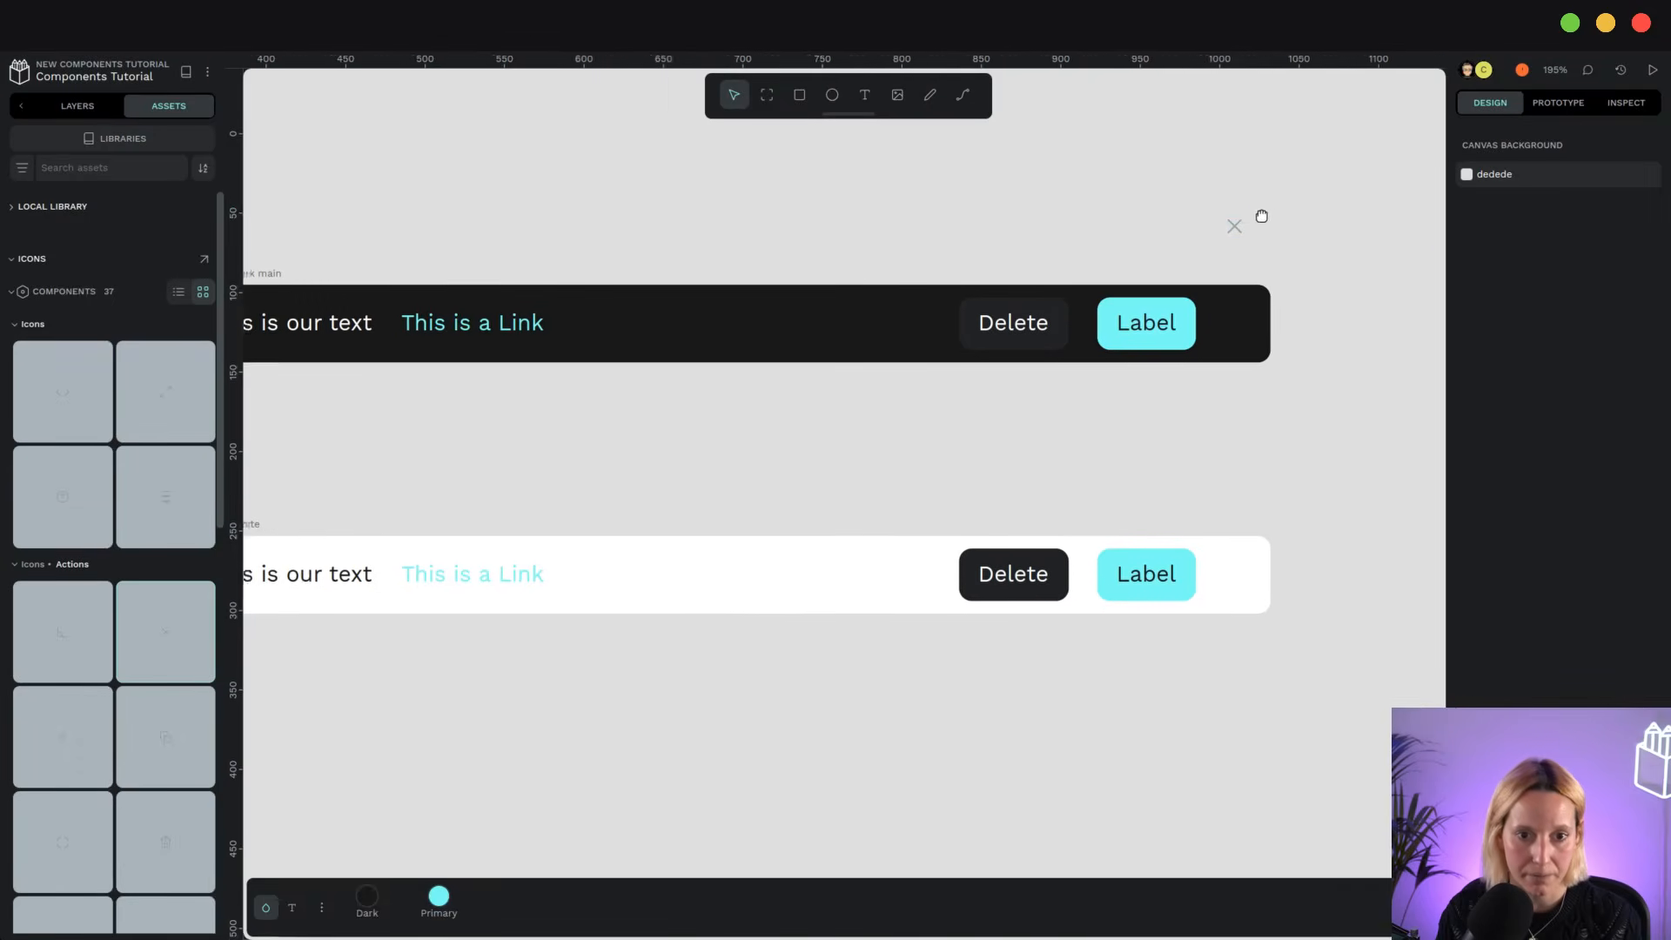
left_click(1220, 226)
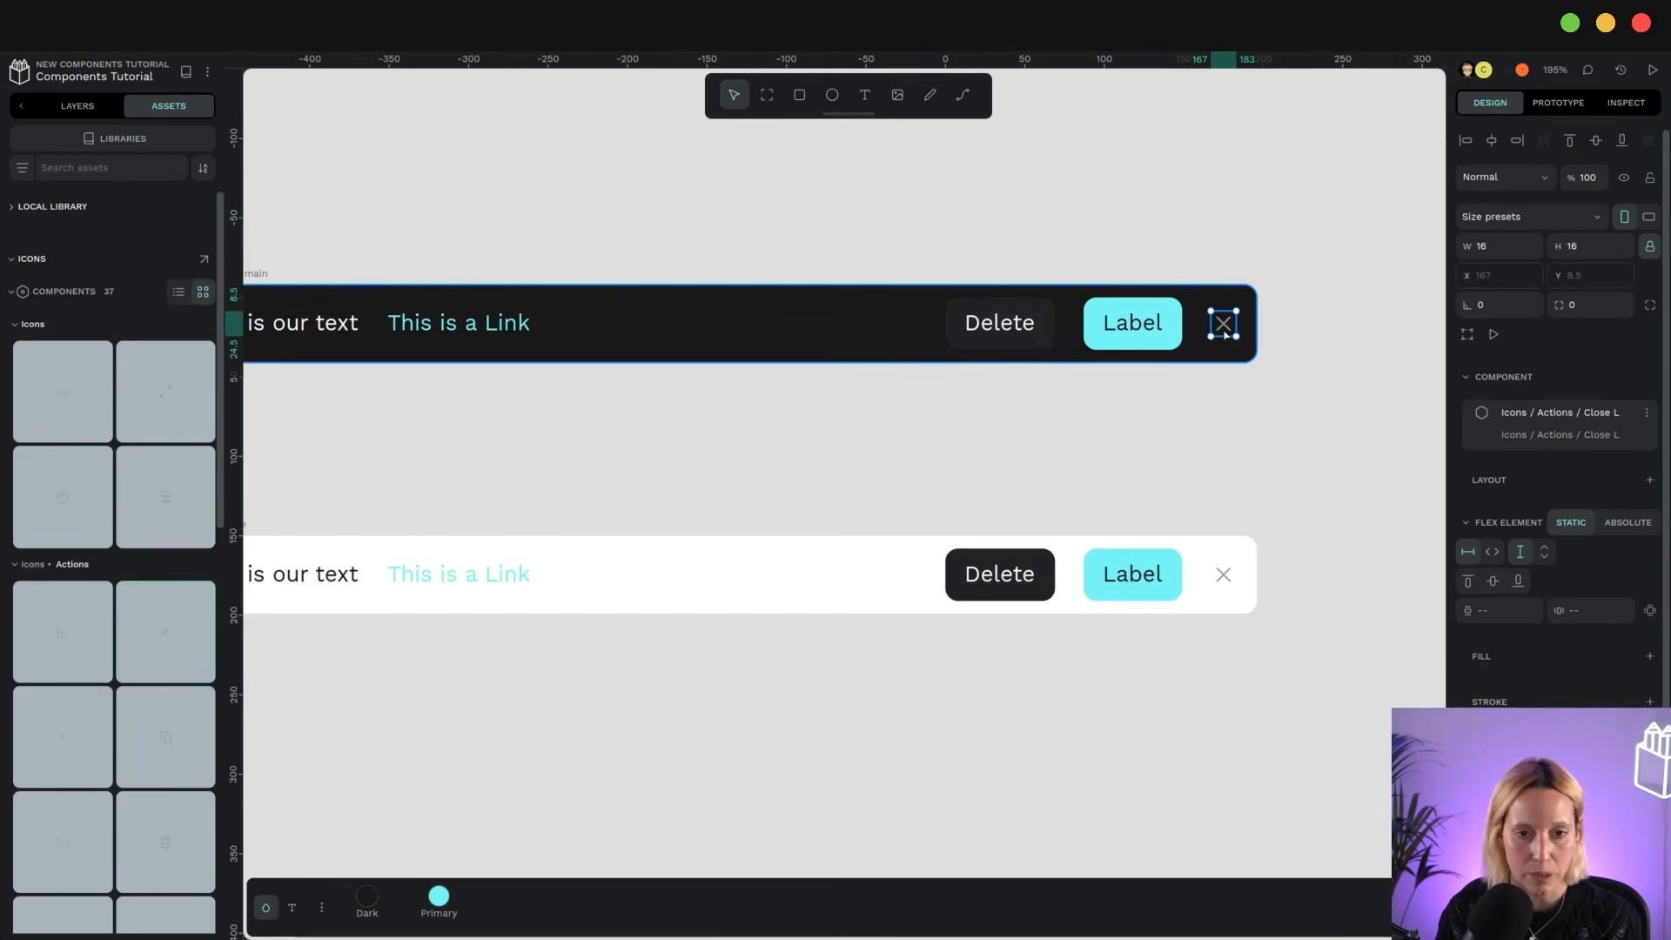
left_click(1235, 221)
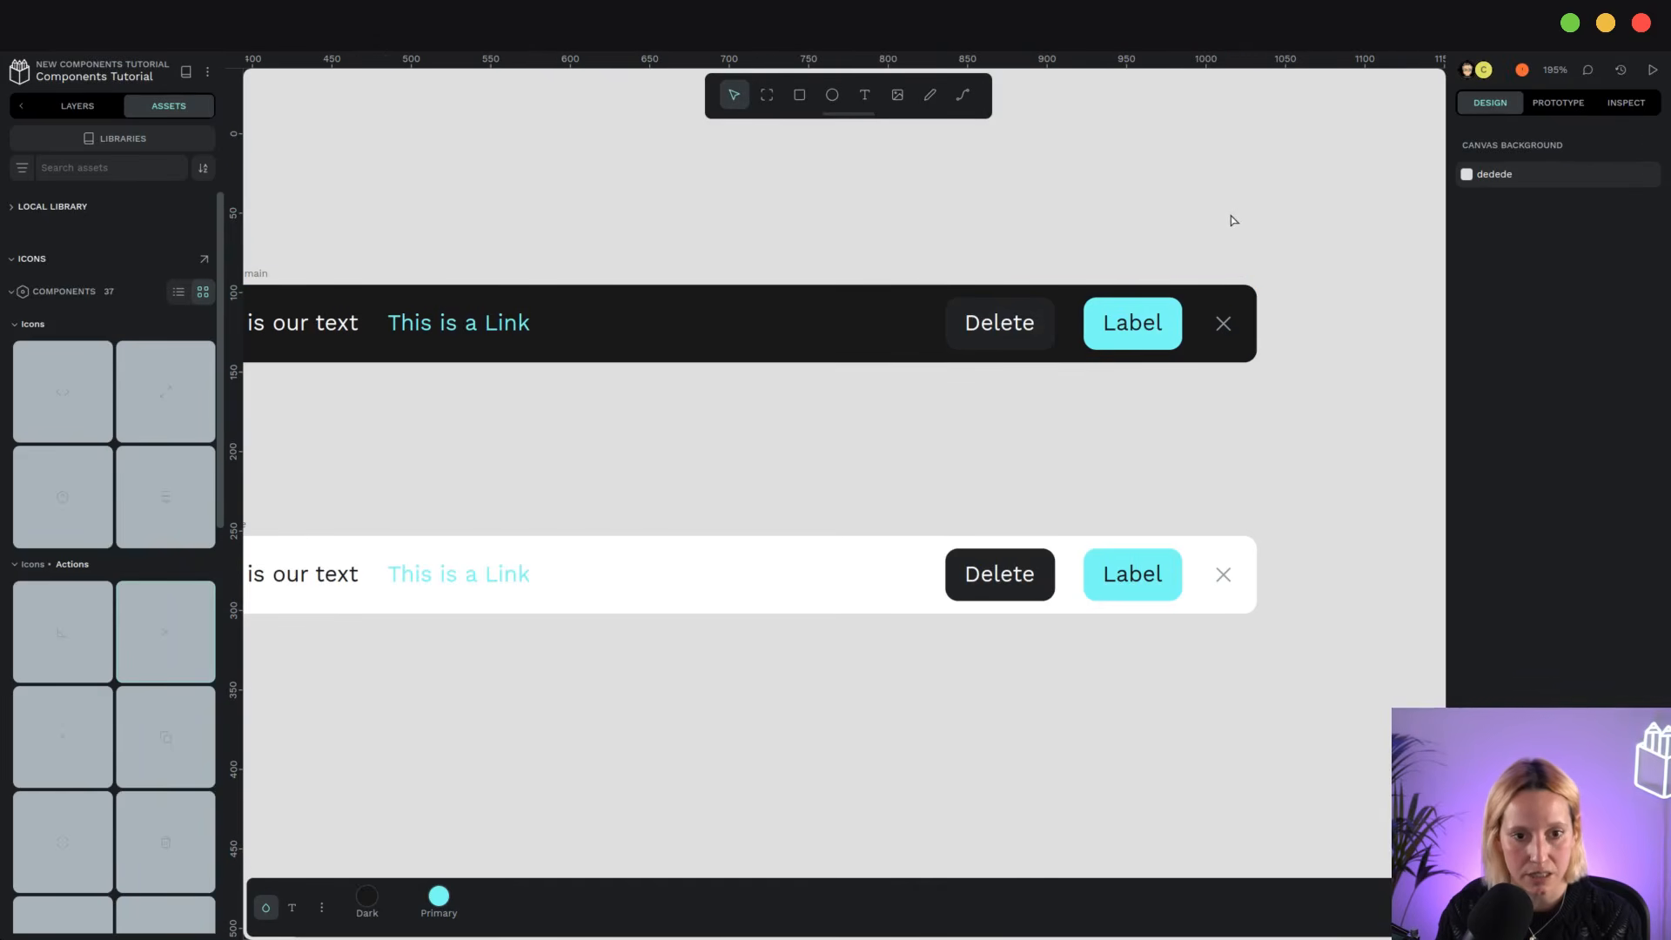
Swap the Close L icon in the dark main banner for the vertical three-dot icon from the icons library
left_click(93, 108)
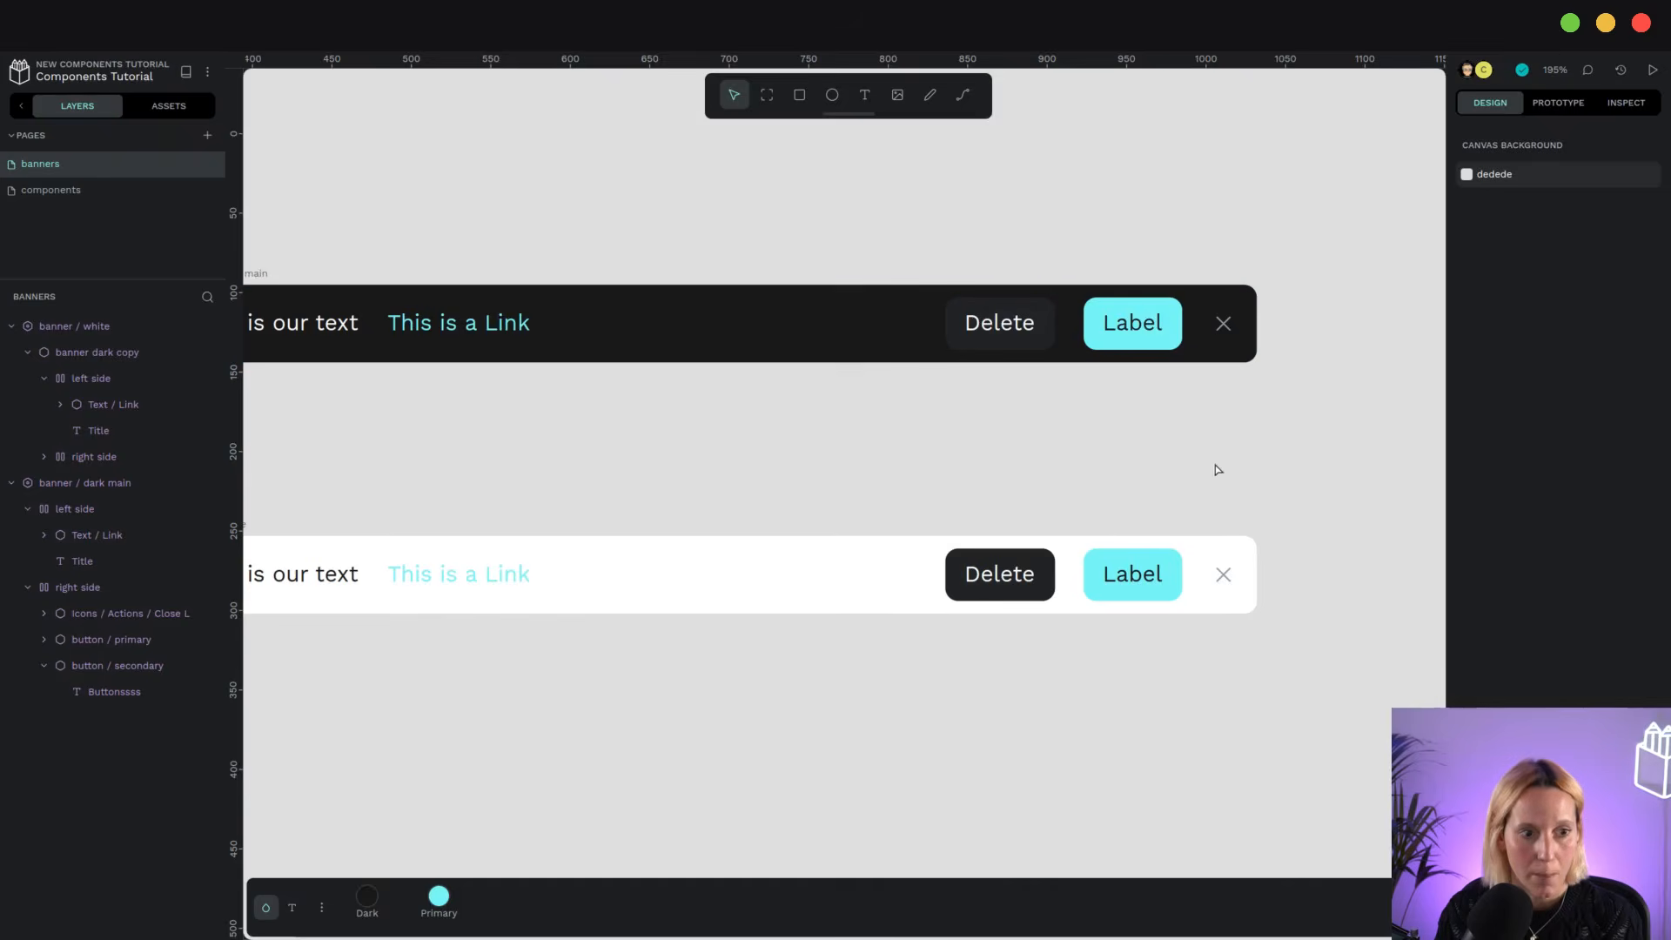
left_click_drag(755, 456, 893, 435)
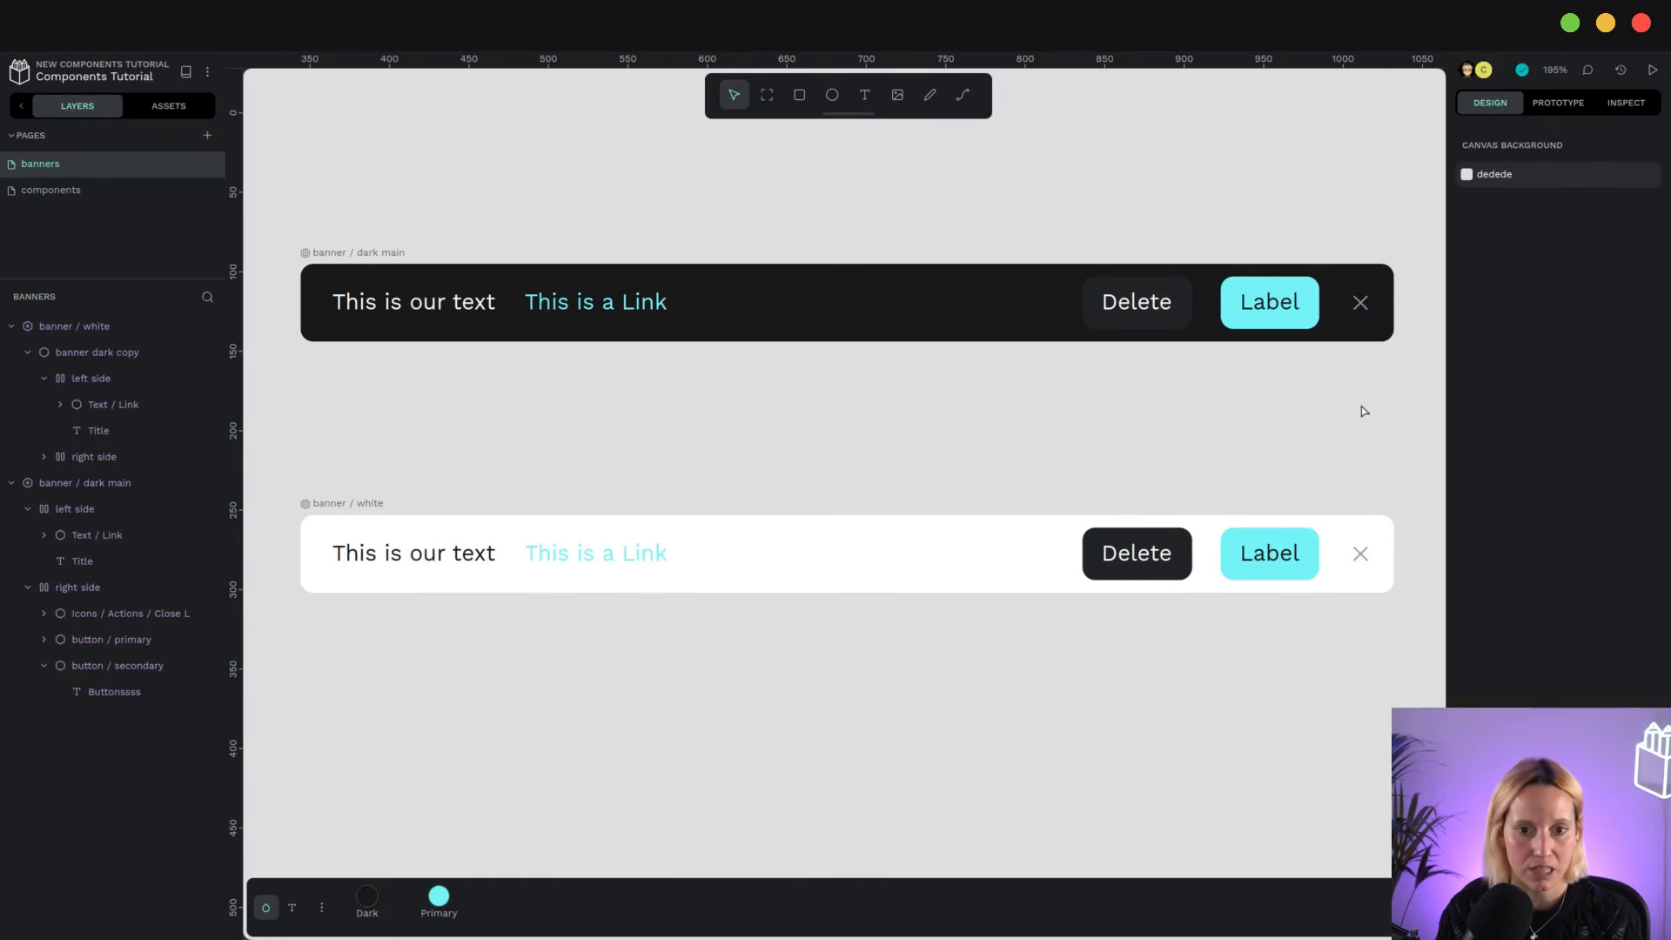
left_click(1362, 308)
double_click(1364, 301)
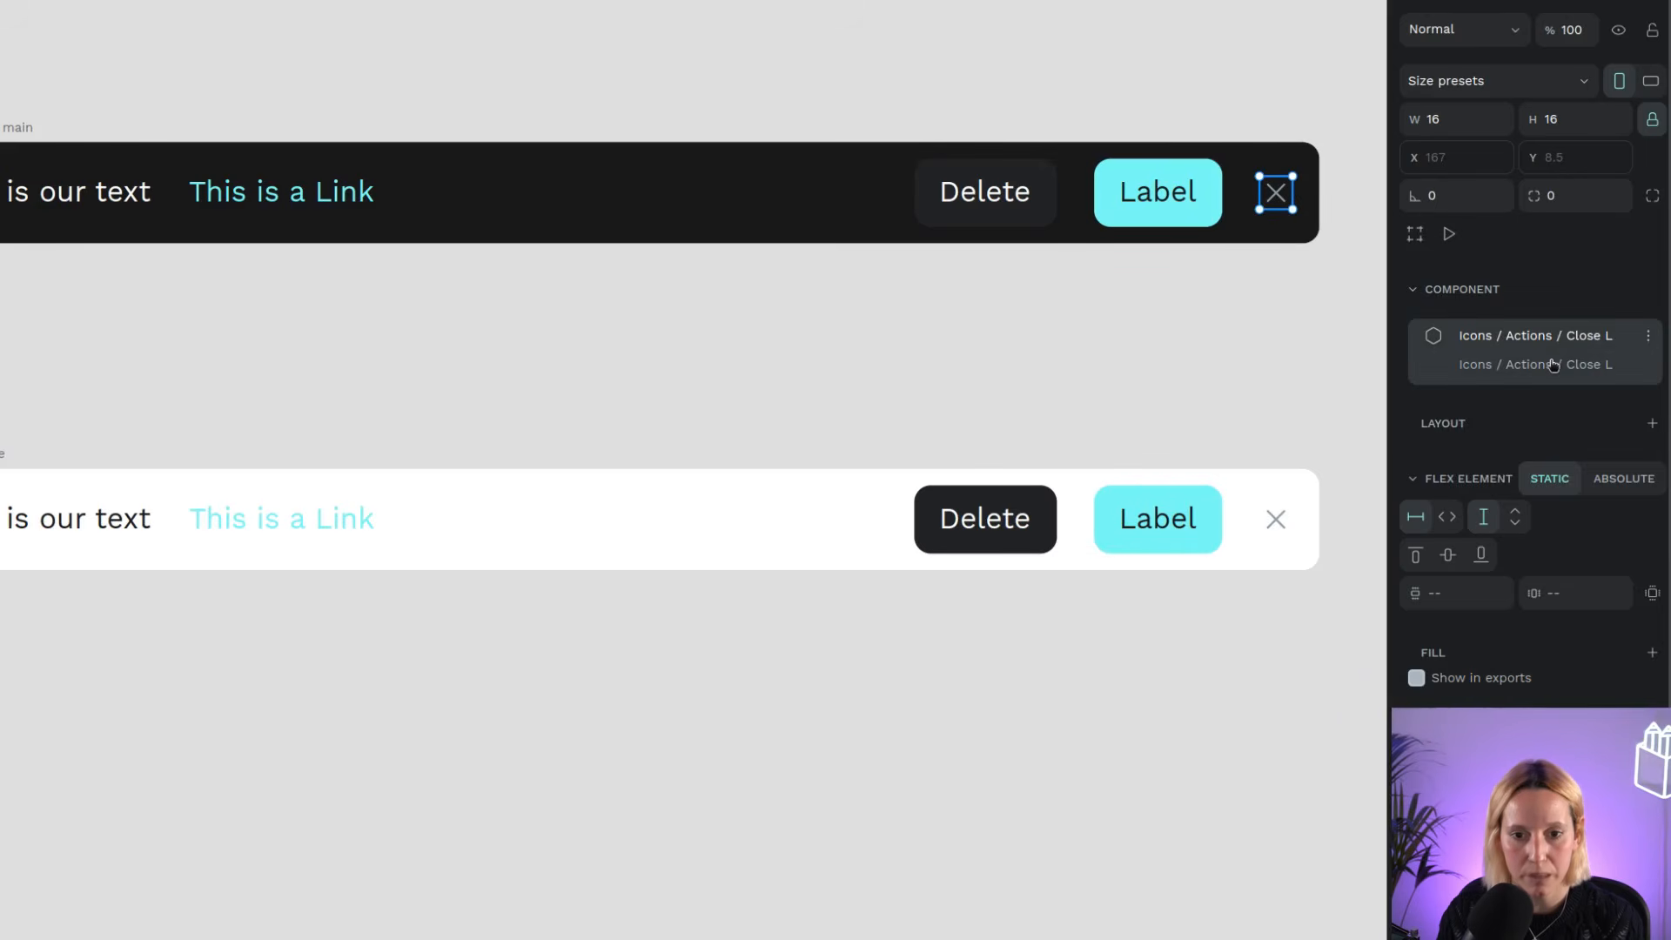
left_click(1573, 434)
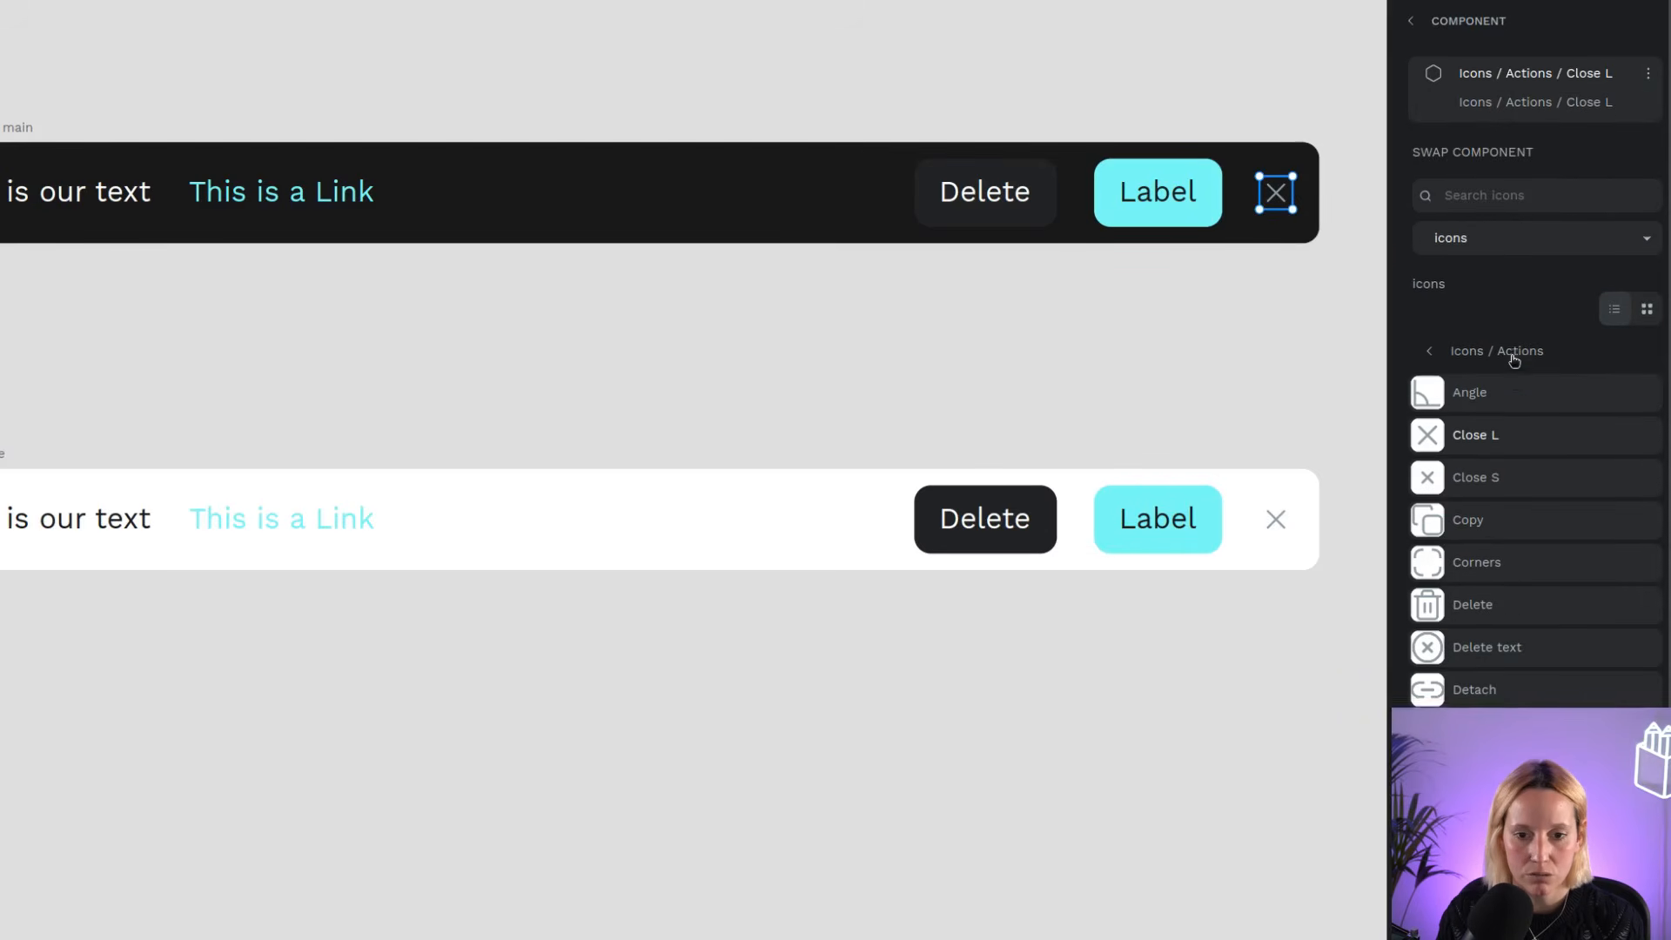
scroll(1514, 360, "down", 3)
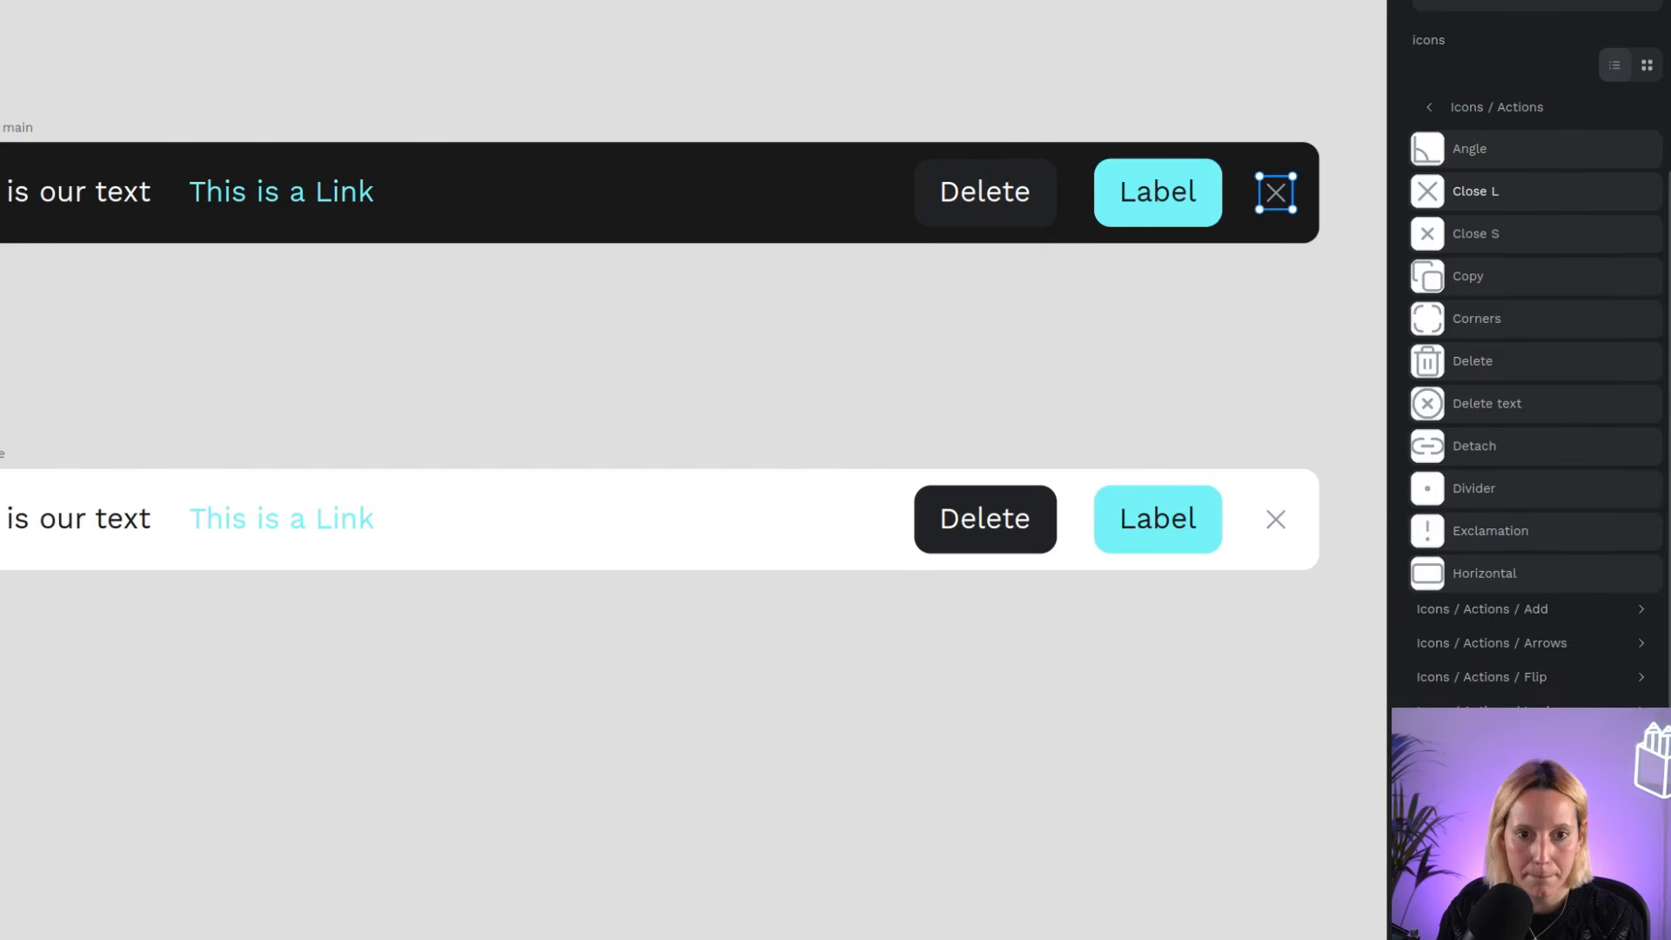
key("ctrl+z")
left_click(1251, 649)
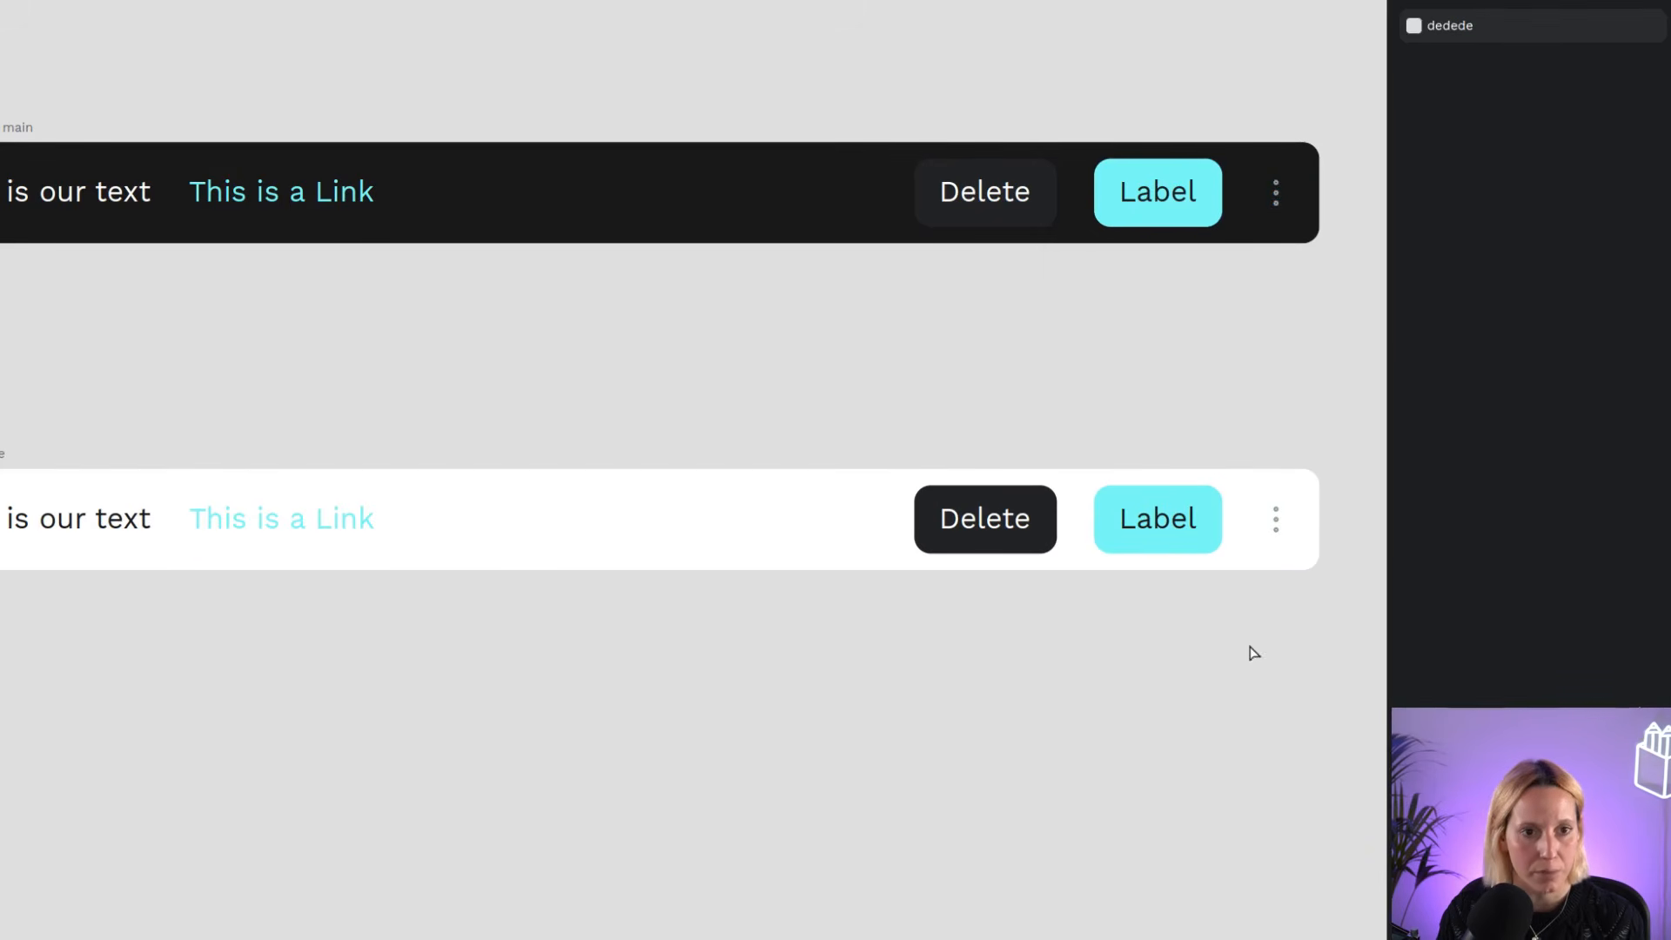